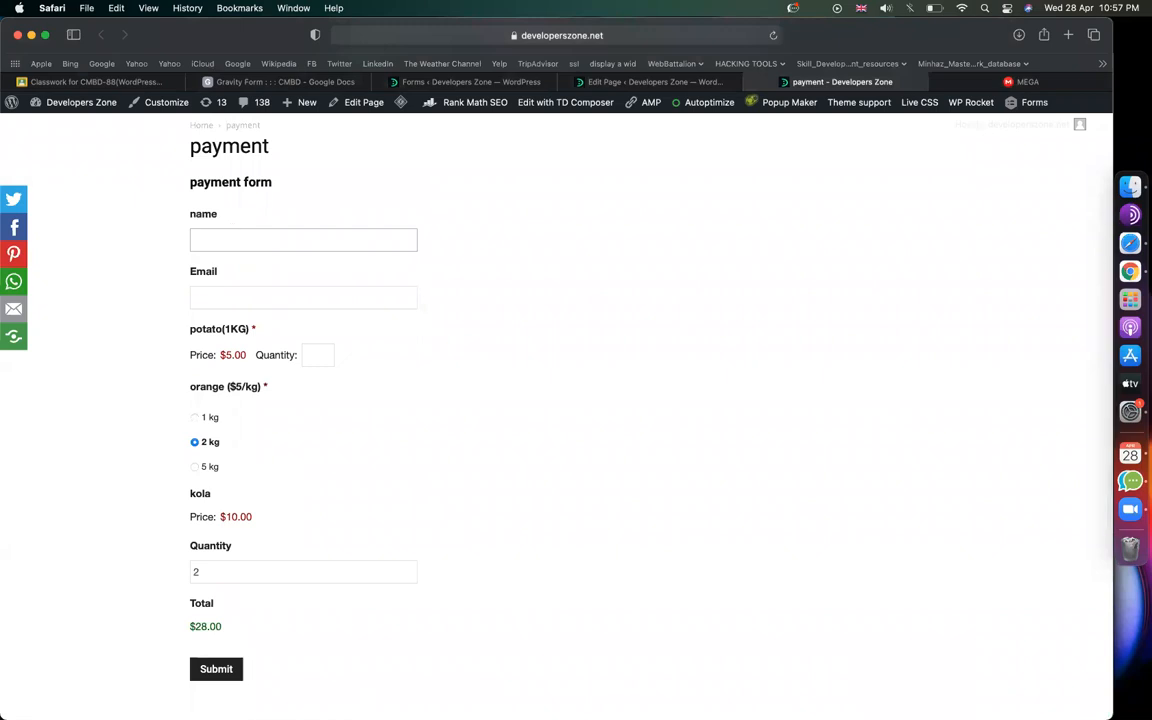
# - Fill in the buyer's name and e-mail, order 3 potatoes and 5 kg oranges, and submit the $55.00 order
pyautogui.press('Tab')
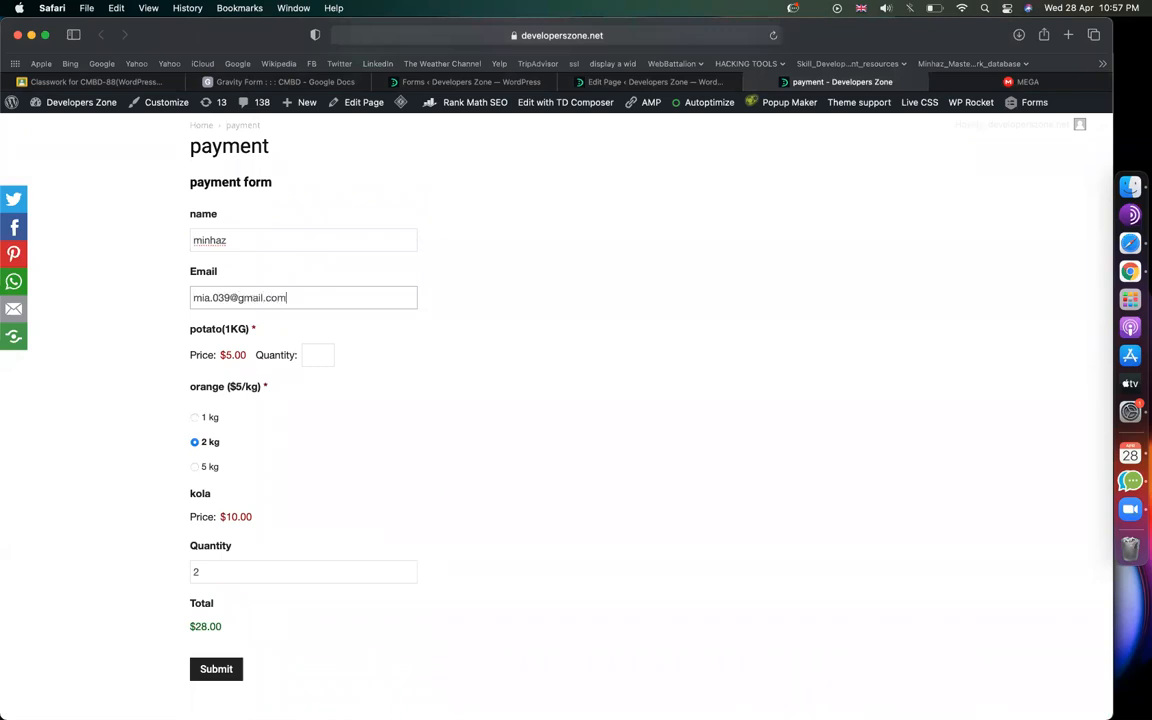
pyautogui.click(308, 355)
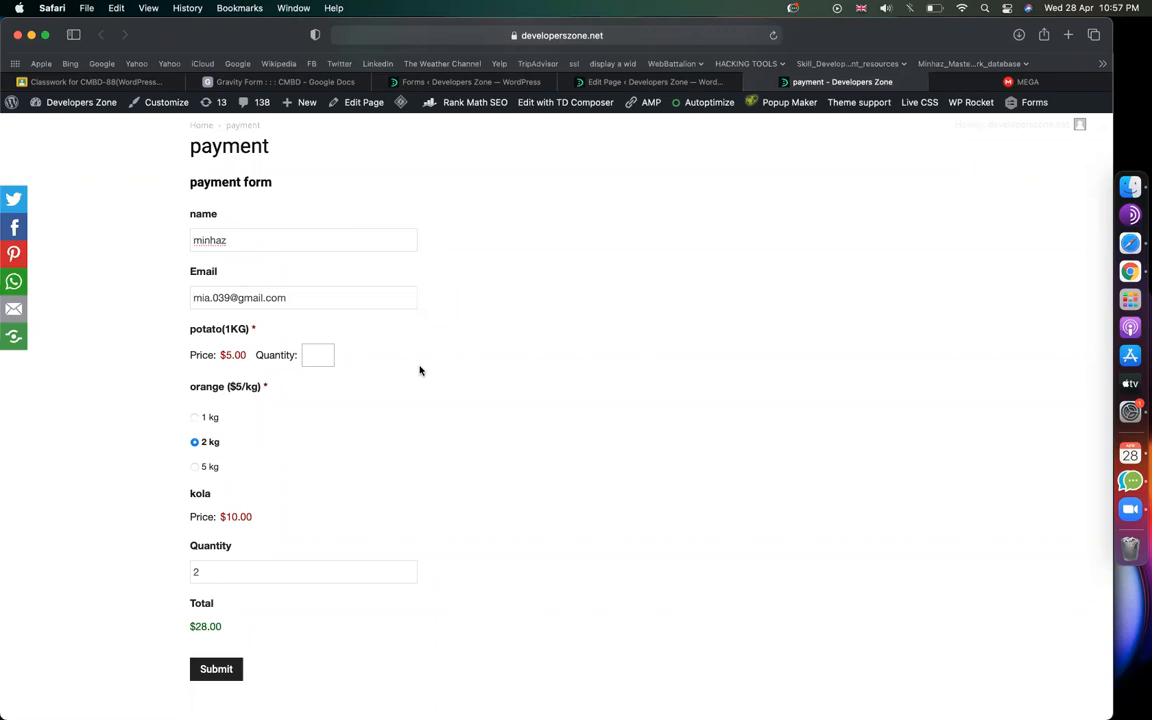
pyautogui.write('3')
pyautogui.moveTo(239, 627); pyautogui.dragTo(182, 627)
pyautogui.click(196, 468)
pyautogui.click(238, 664)
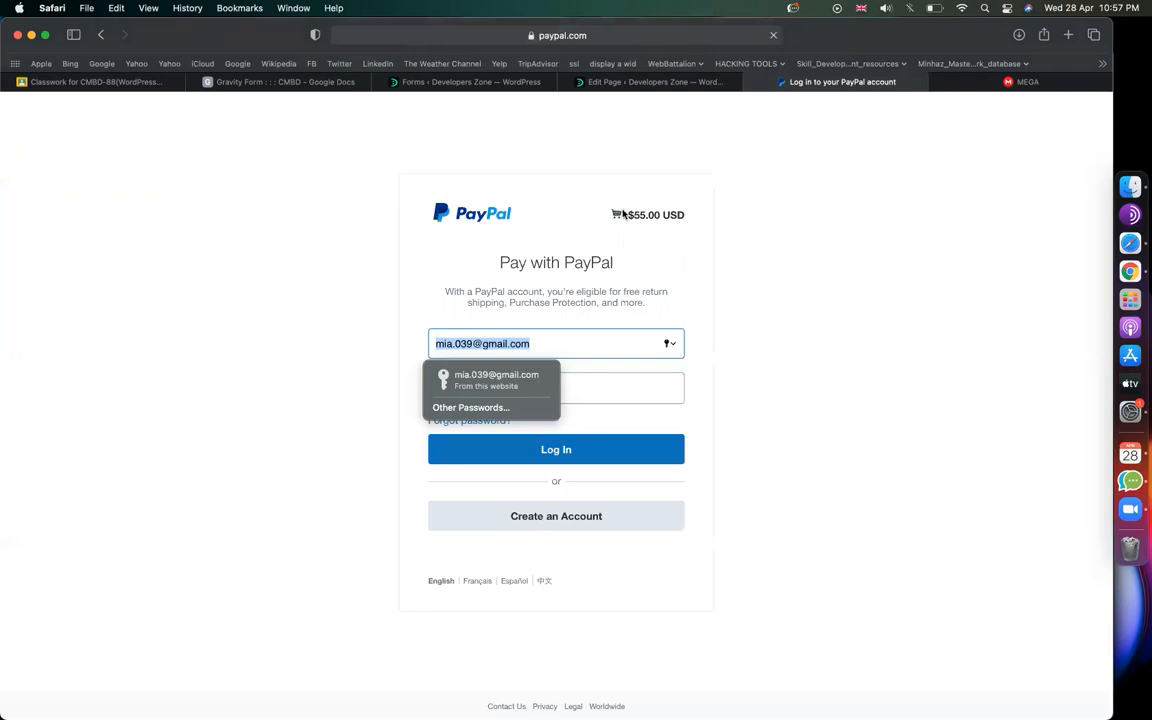
# - Autofill the saved PayPal login and log in to pay the $55.00 USD order
pyautogui.moveTo(623, 214); pyautogui.dragTo(688, 216)
pyautogui.click(563, 386)
pyautogui.click(249, 414)
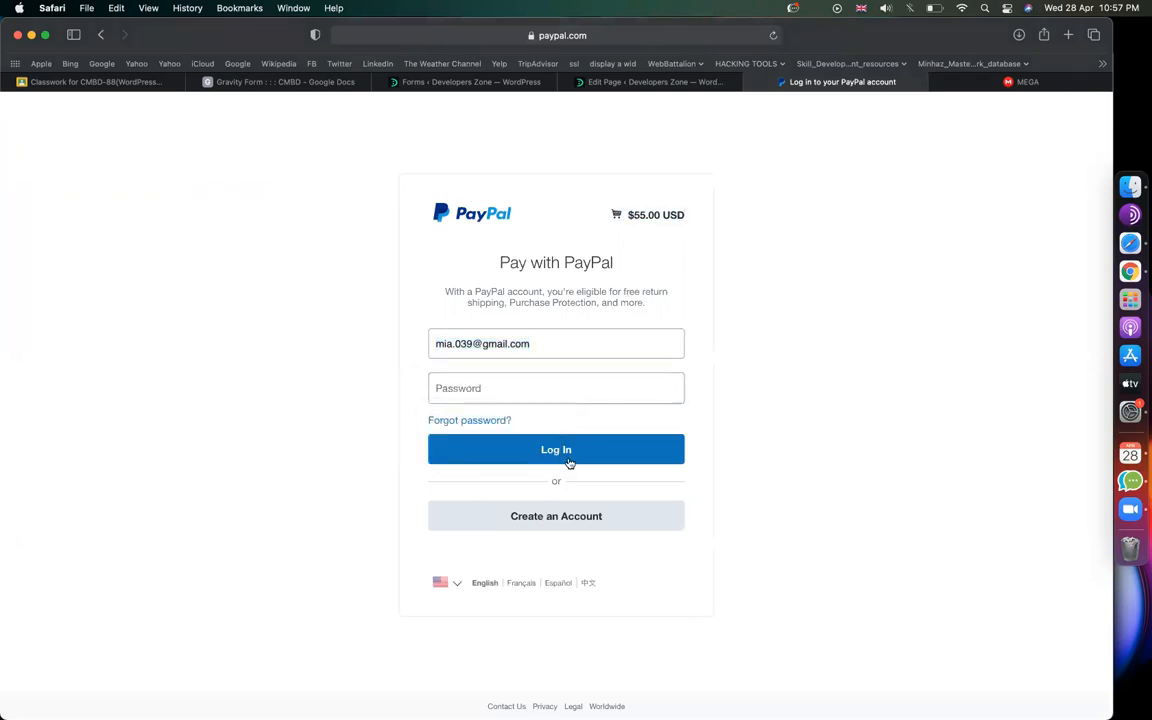
pyautogui.click(571, 386)
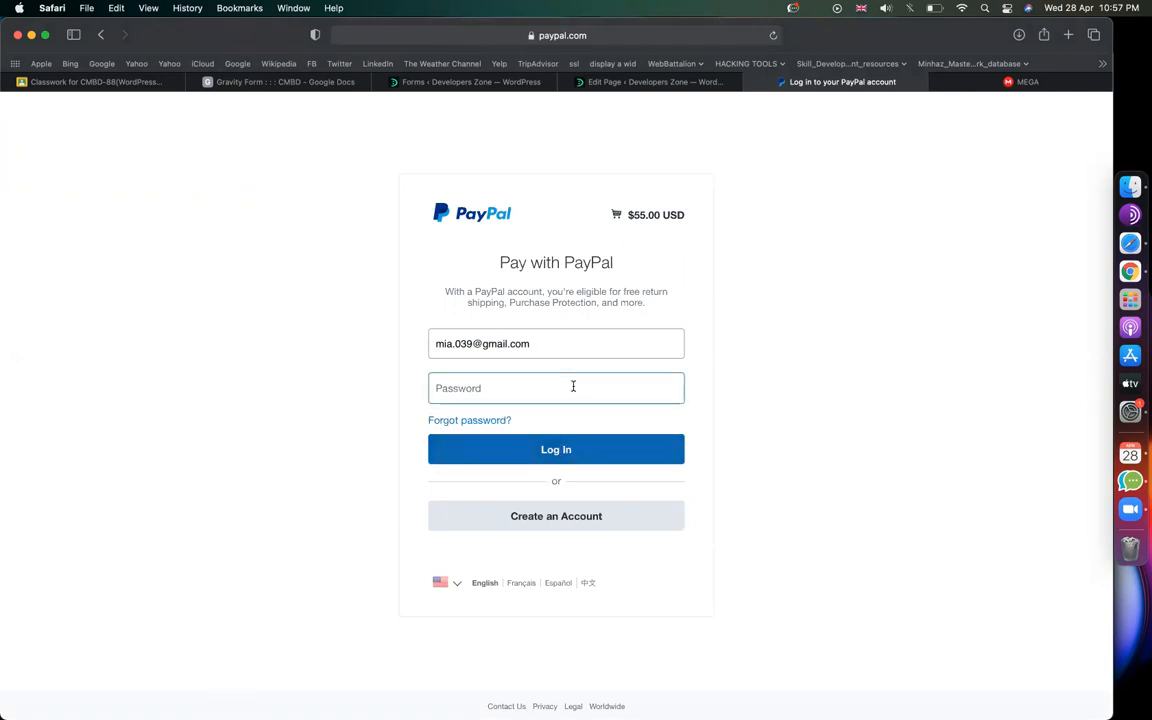
pyautogui.click(514, 419)
pyautogui.click(615, 457)
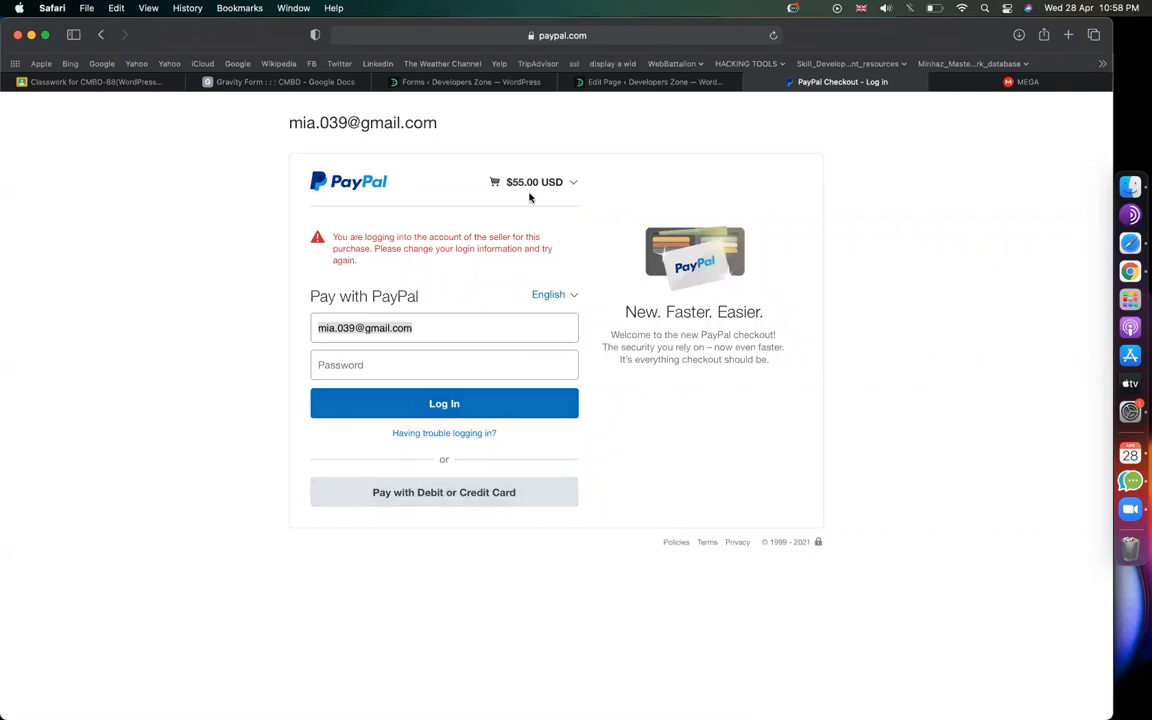
# - Check the Gravity Forms Stripe add-on zip in MEGA and look over the form editor
pyautogui.click(606, 84)
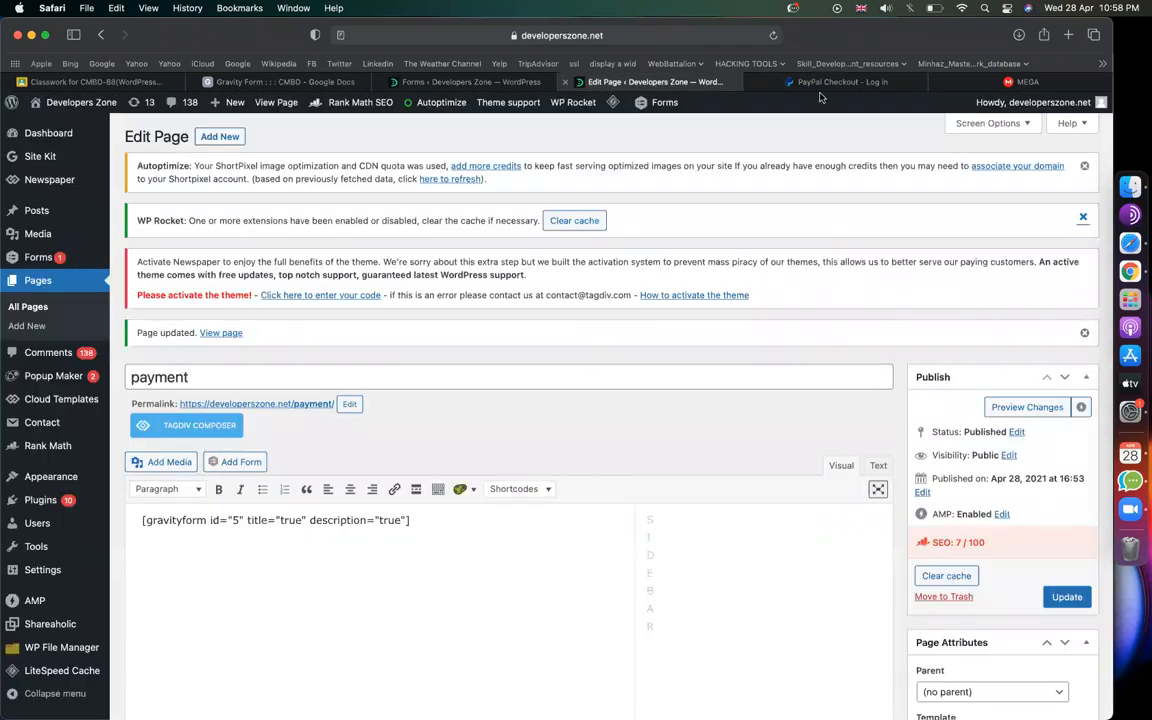
pyautogui.click(985, 83)
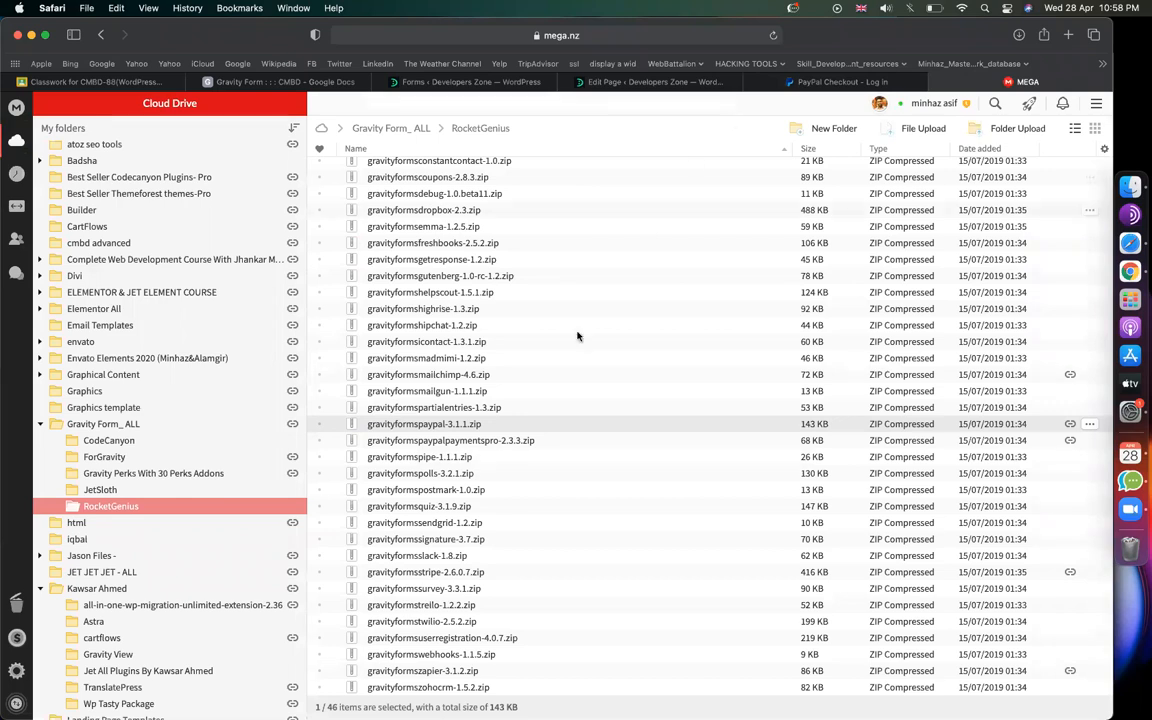
pyautogui.click(437, 574)
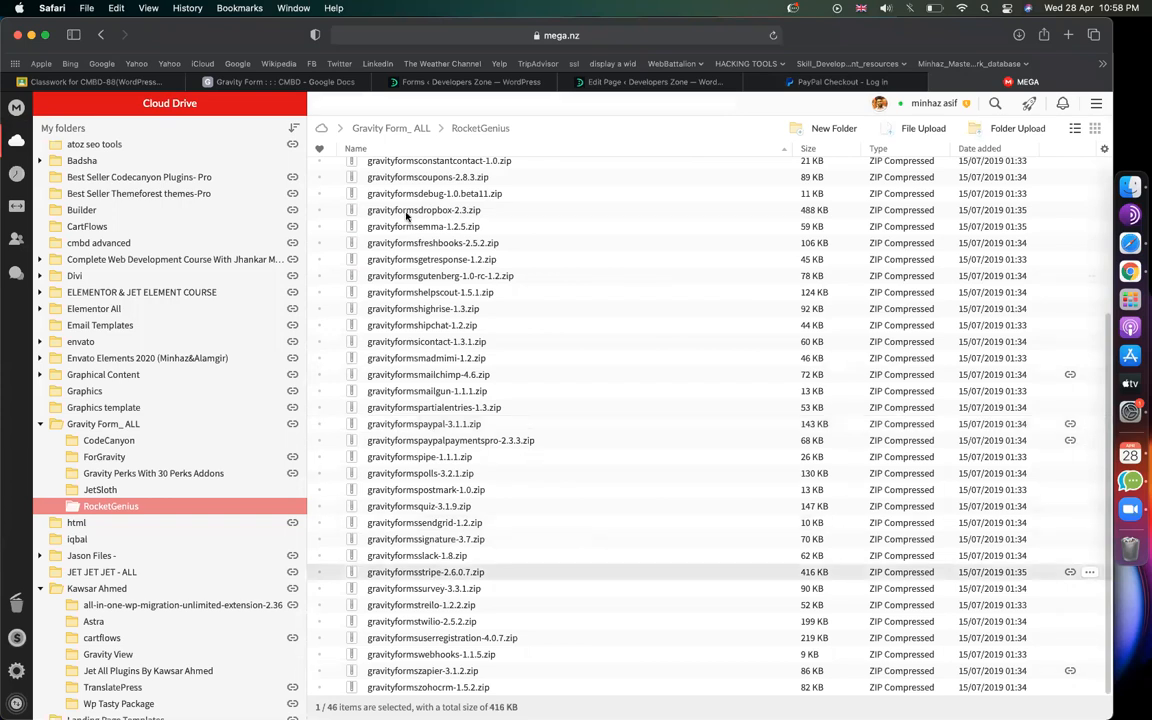
pyautogui.click(410, 80)
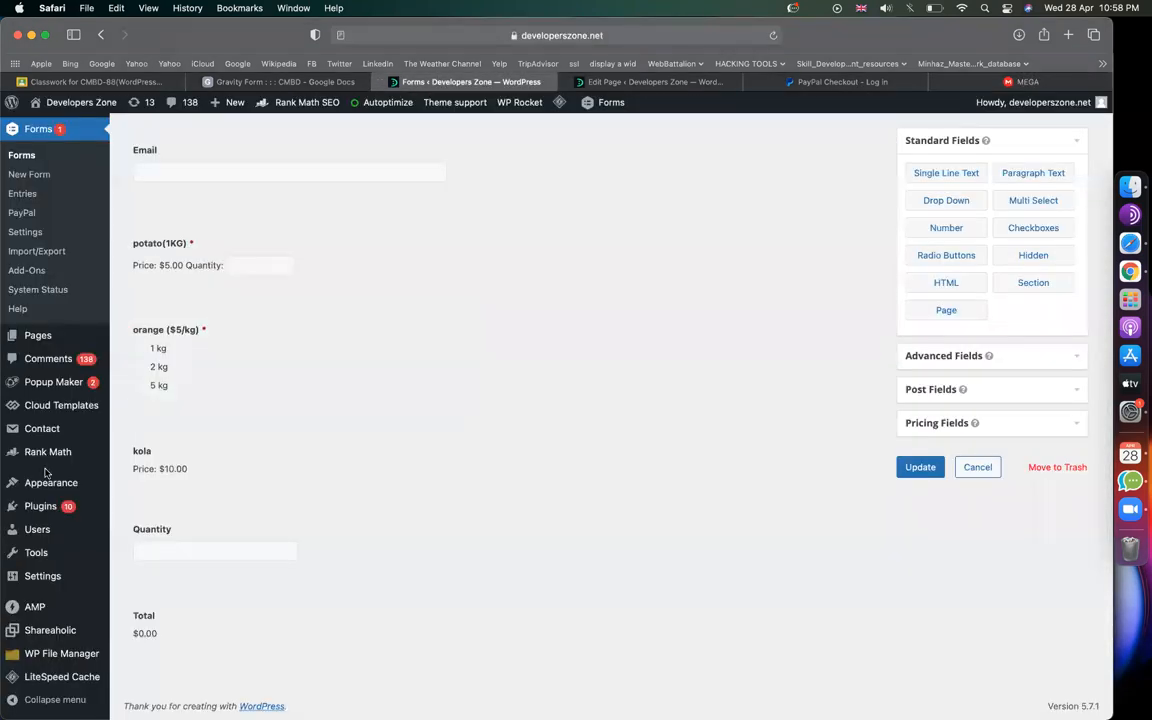
pyautogui.scroll(10, 419, 193)
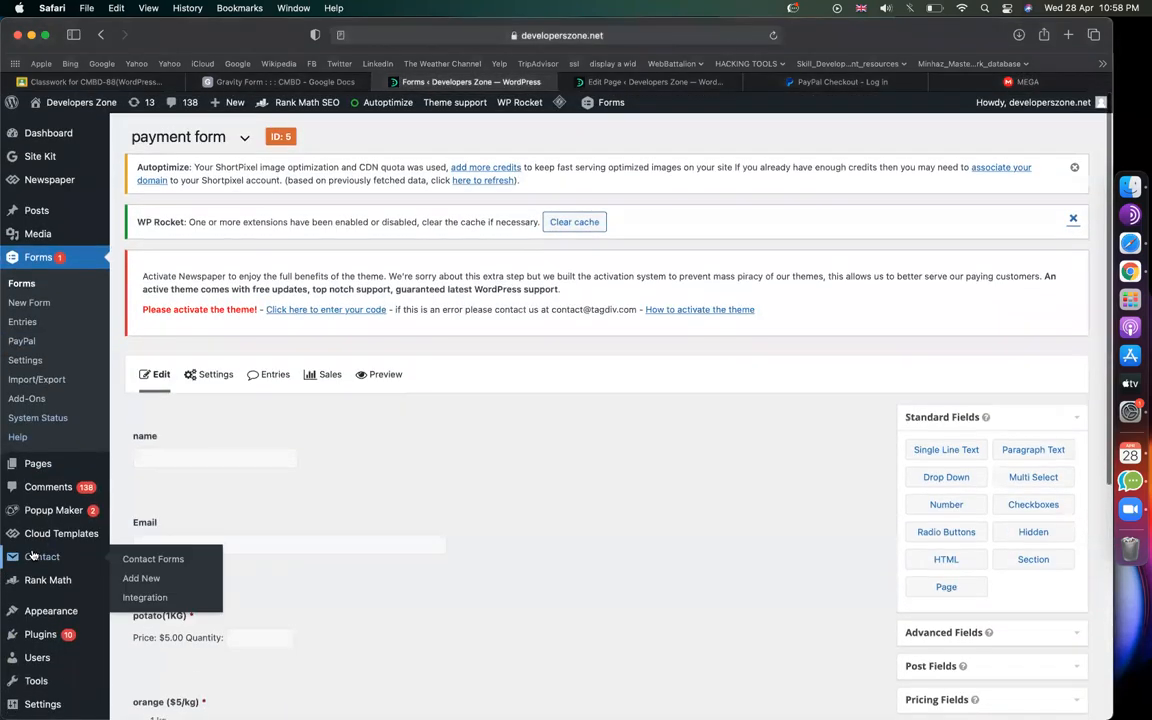
pyautogui.scroll(-1, 34, 556)
# - Open Plugins > Add New from the payment page editor, then go back to the PayPal checkout
pyautogui.click(634, 84)
pyautogui.moveTo(65, 514)
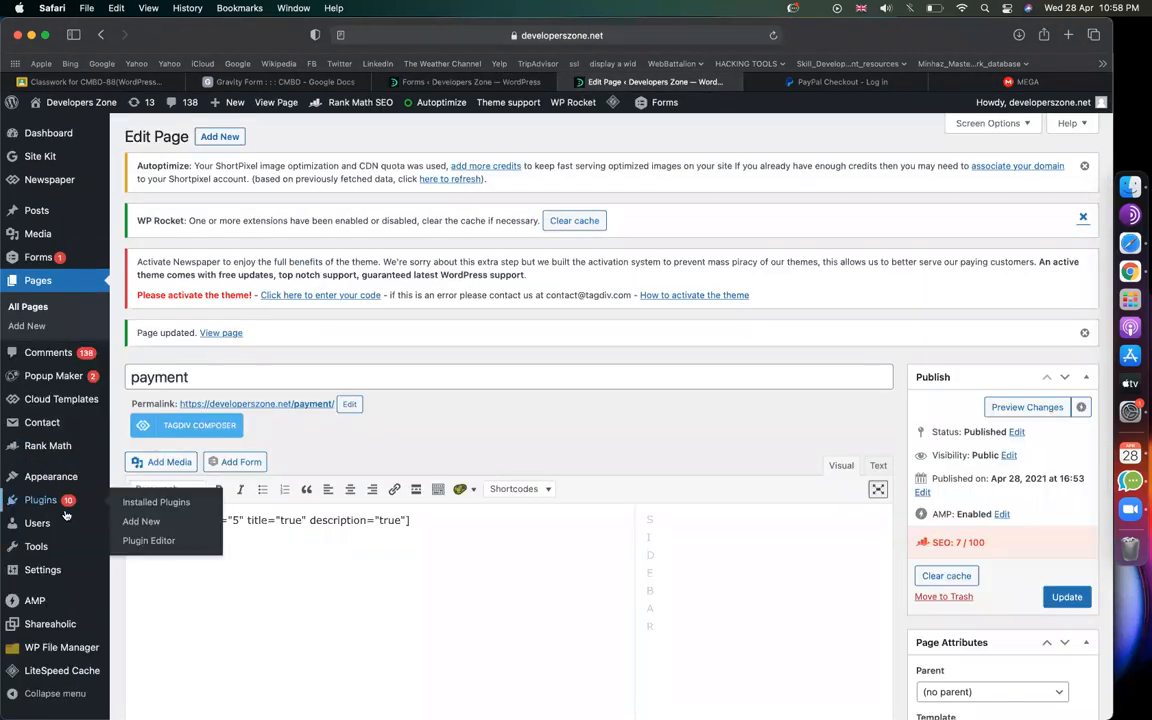
pyautogui.click(158, 521)
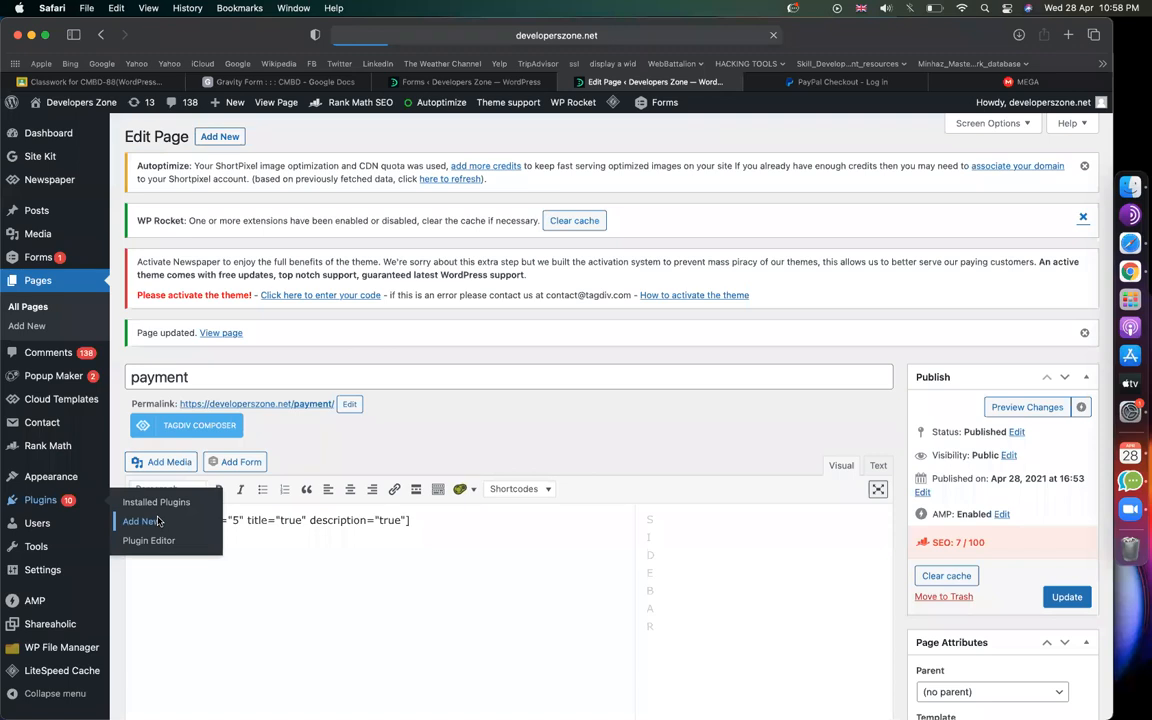
pyautogui.click(836, 81)
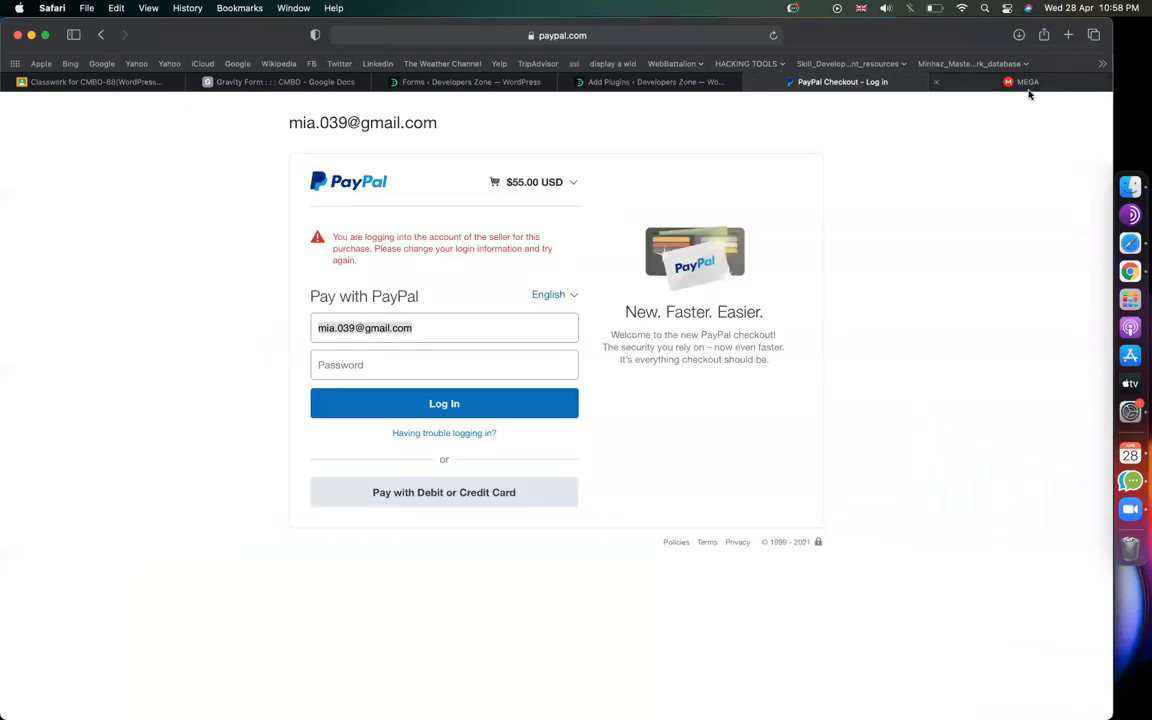
# - Go to linkedin.com and start the LinkedIn Learning monthly free trial with the signed-in account
pyautogui.click(1070, 35)
pyautogui.write('linkedin.com')
pyautogui.press('Return')
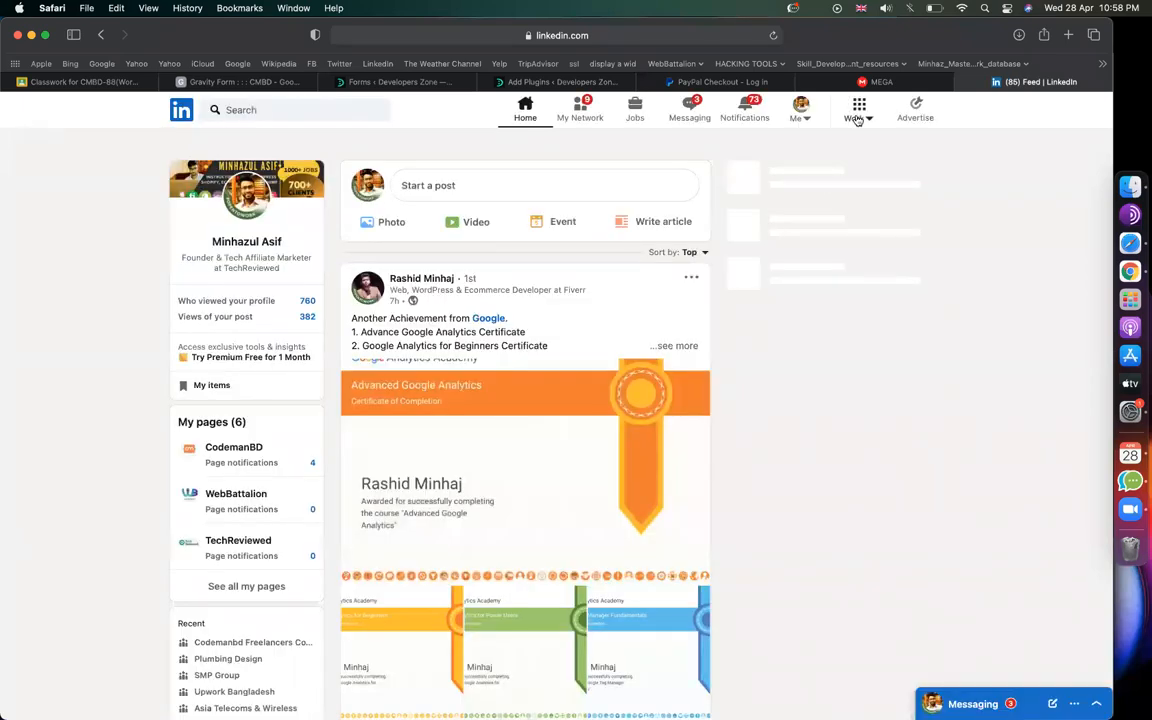
pyautogui.click(858, 110)
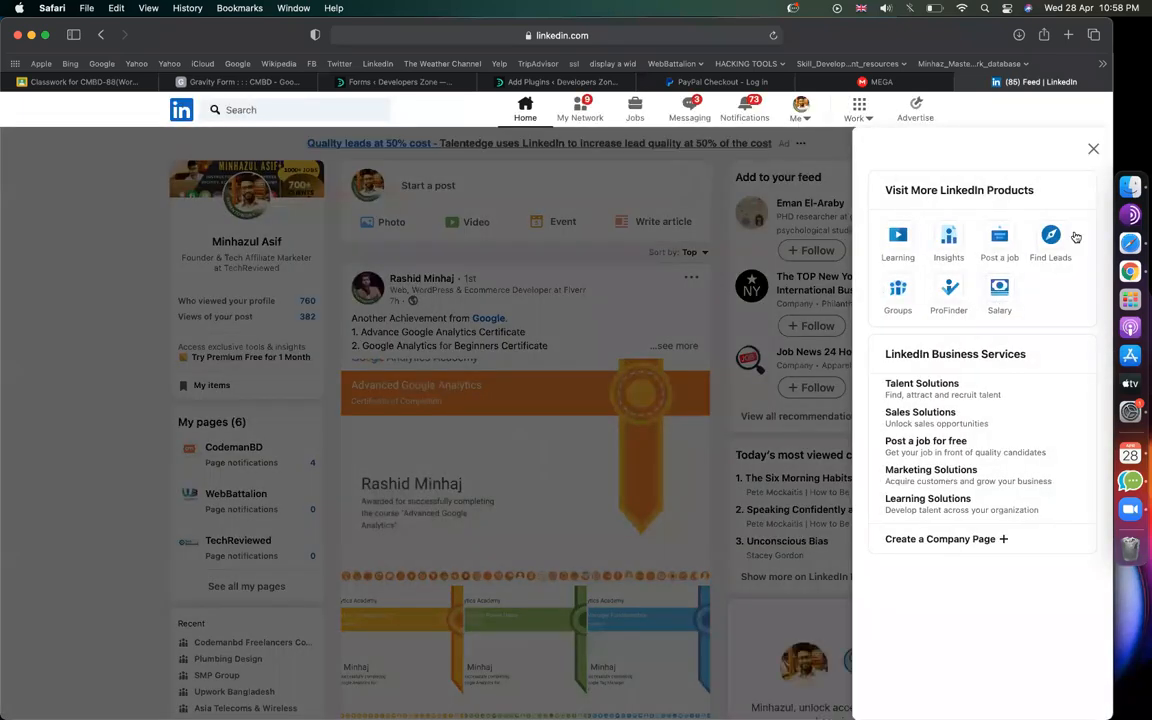
pyautogui.click(902, 253)
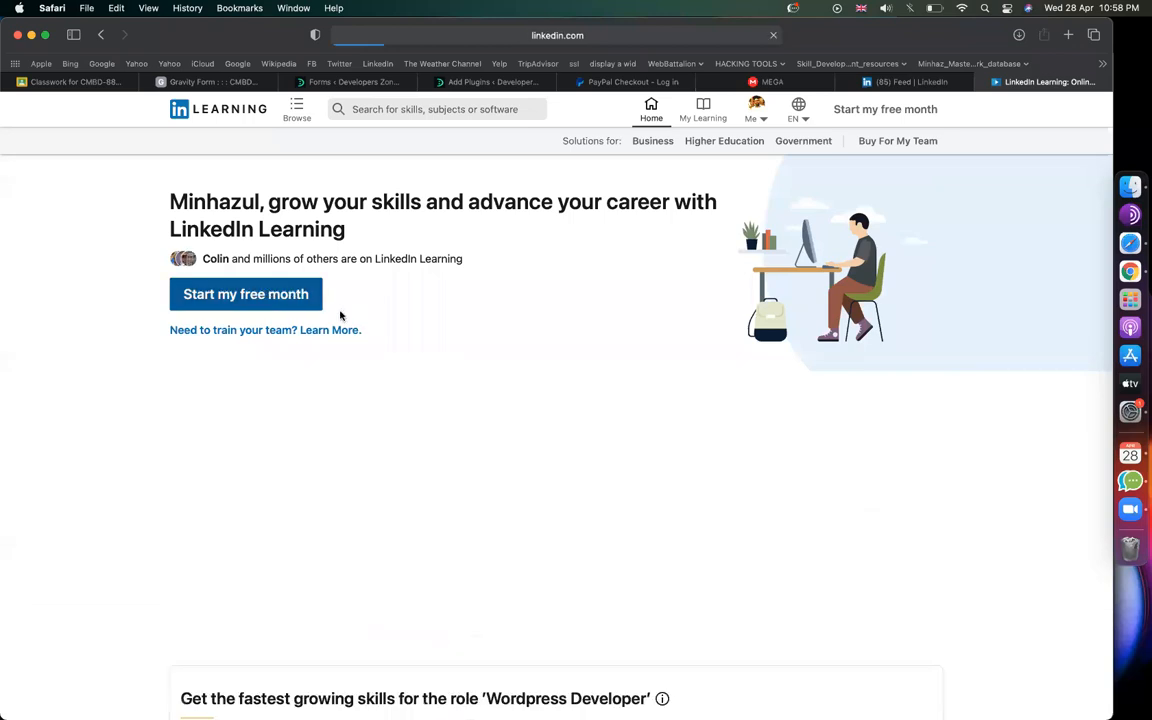
pyautogui.click(300, 292)
pyautogui.click(498, 365)
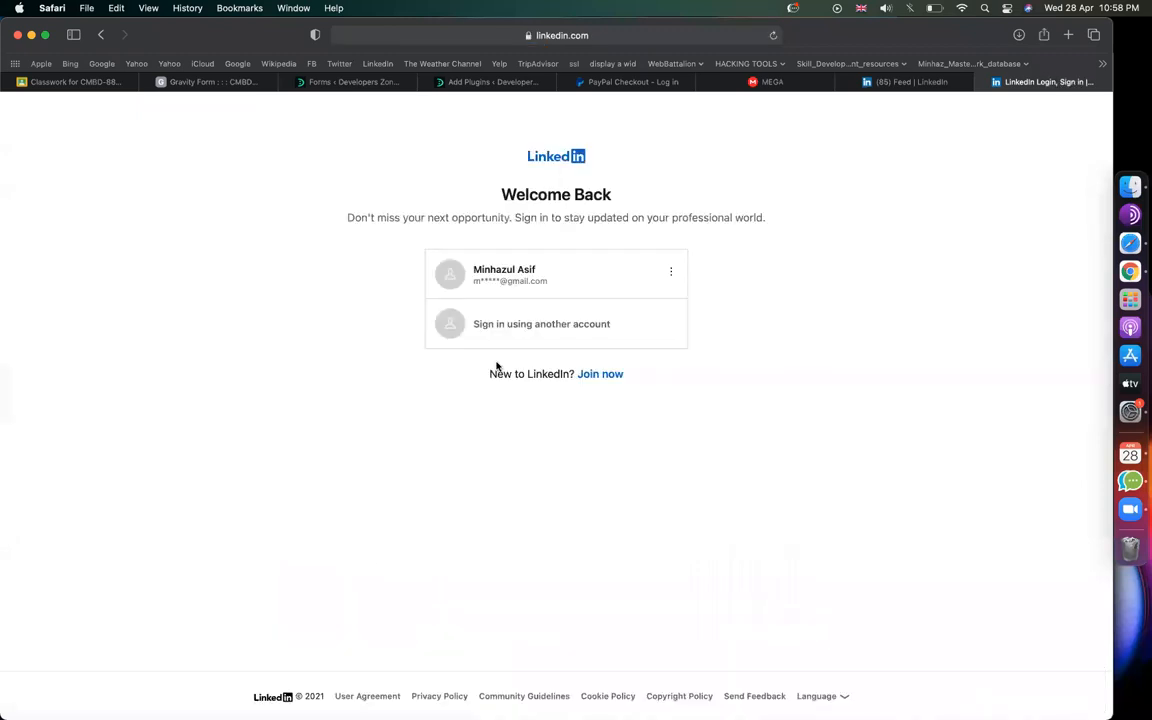
pyautogui.click(560, 266)
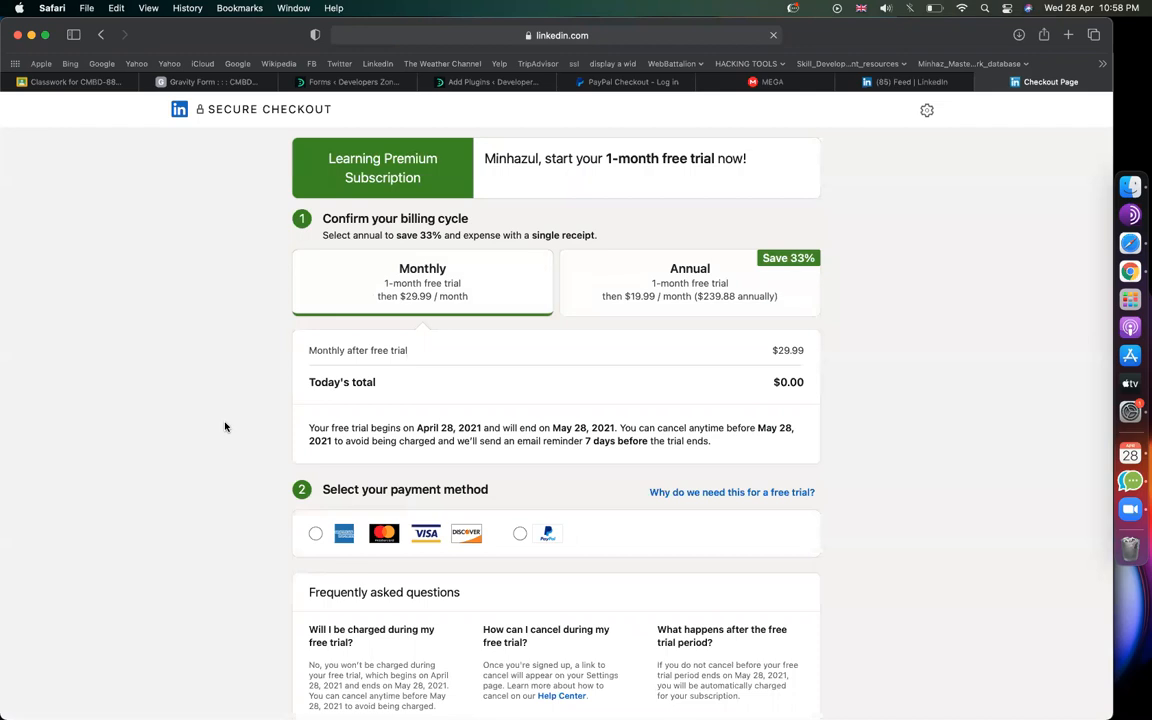
# - Switch the checkout payment method between PayPal and card, leaving the card fields showing
pyautogui.scroll(-2, 226, 430)
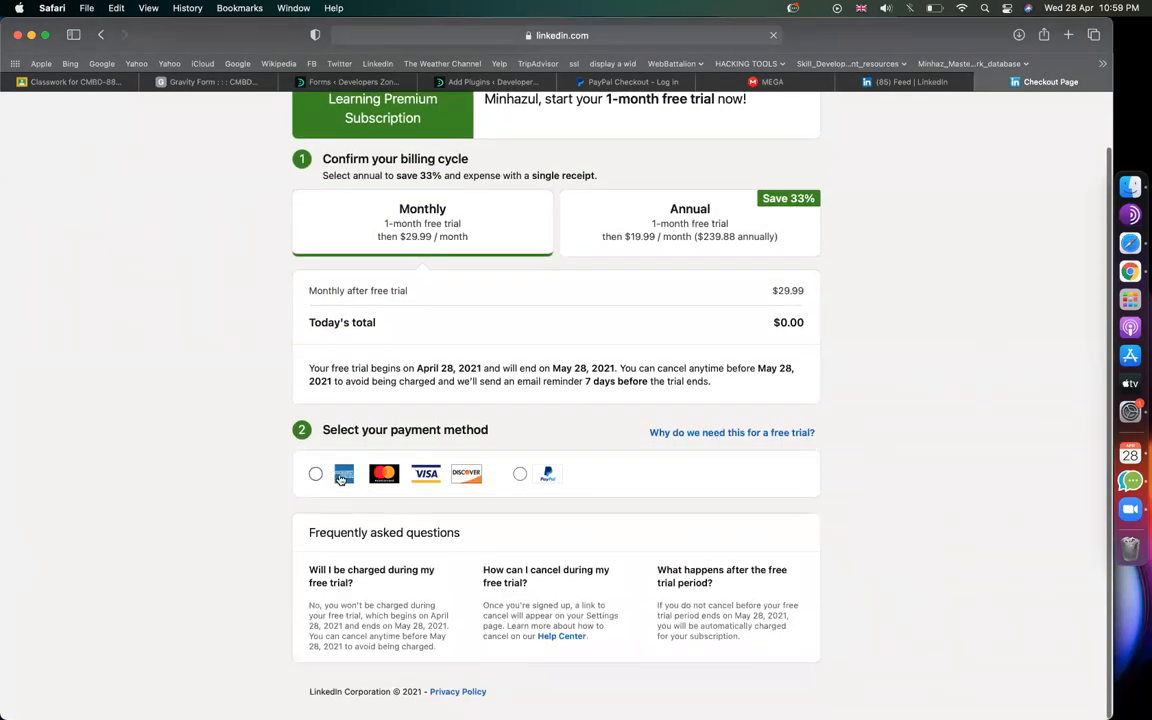
pyautogui.click(519, 473)
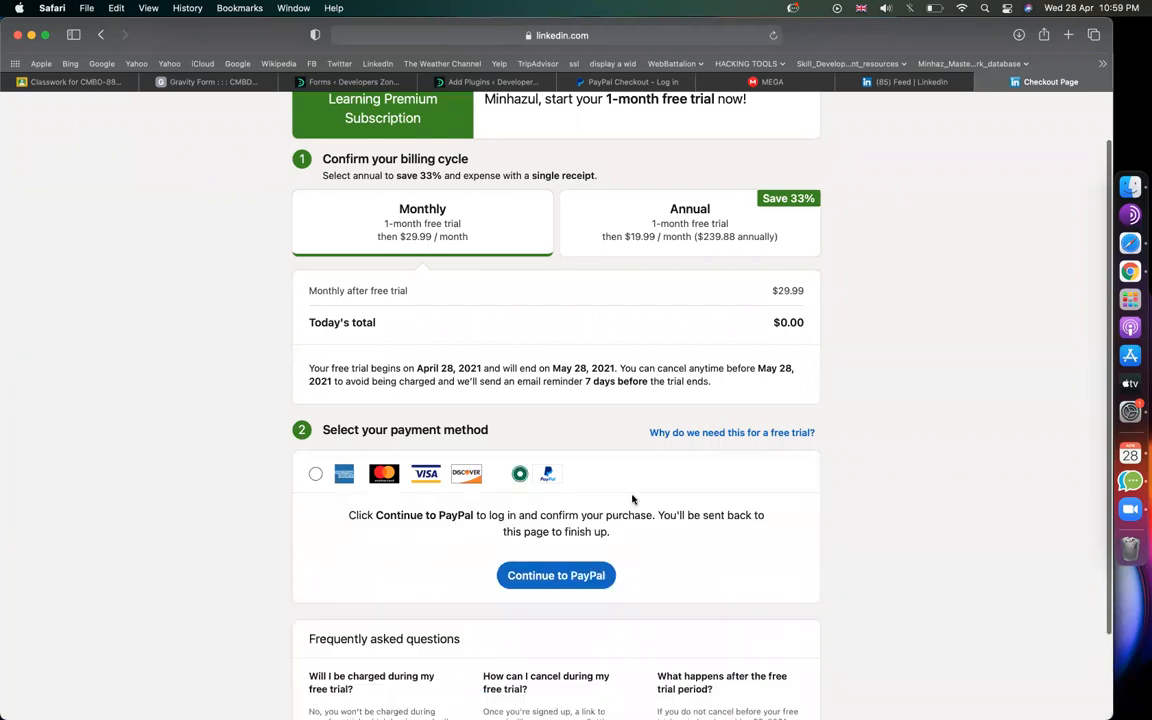
pyautogui.click(315, 473)
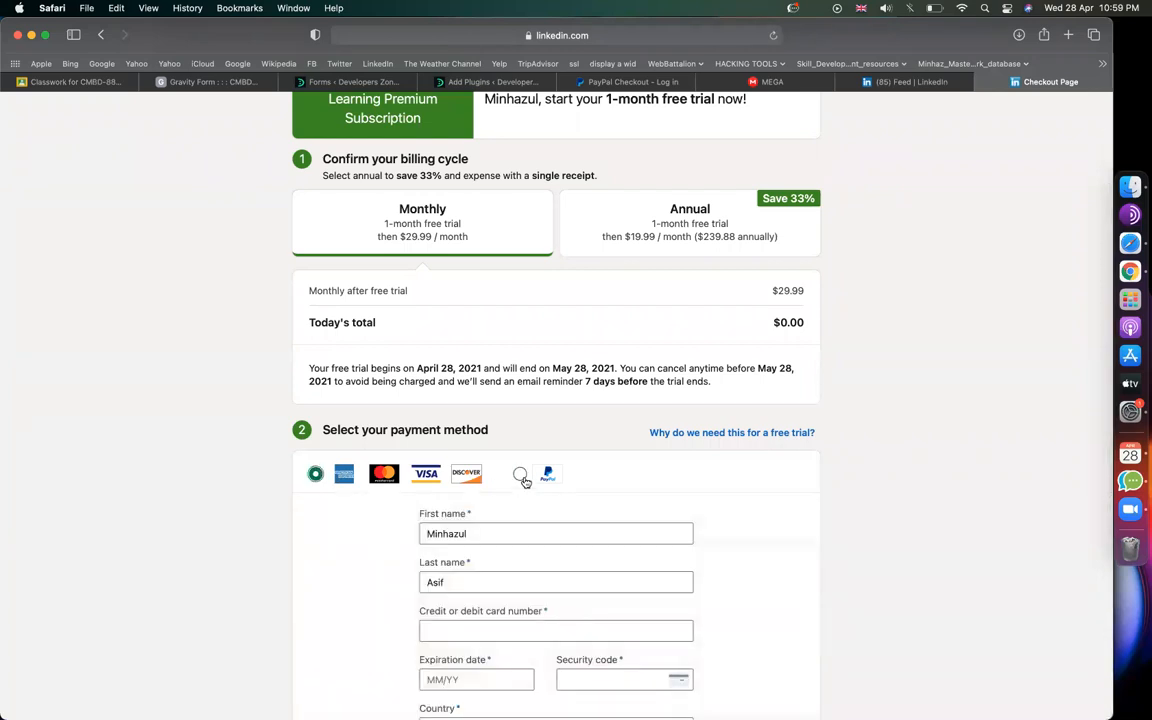
pyautogui.click(519, 473)
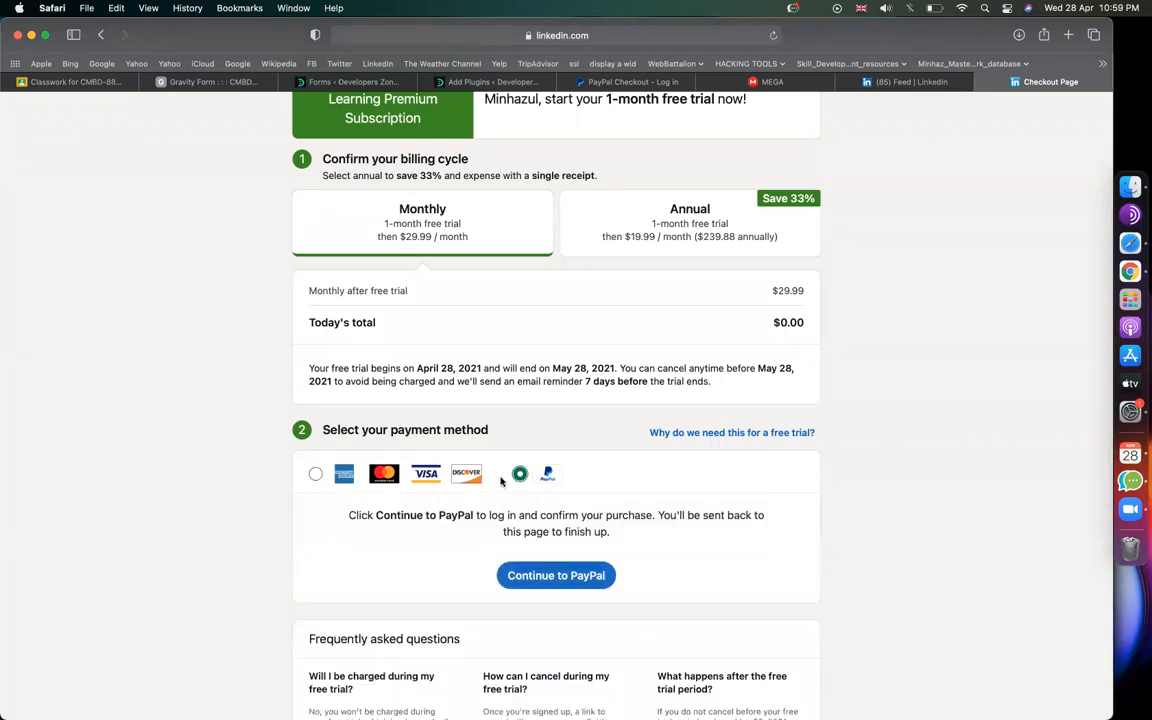
pyautogui.click(315, 475)
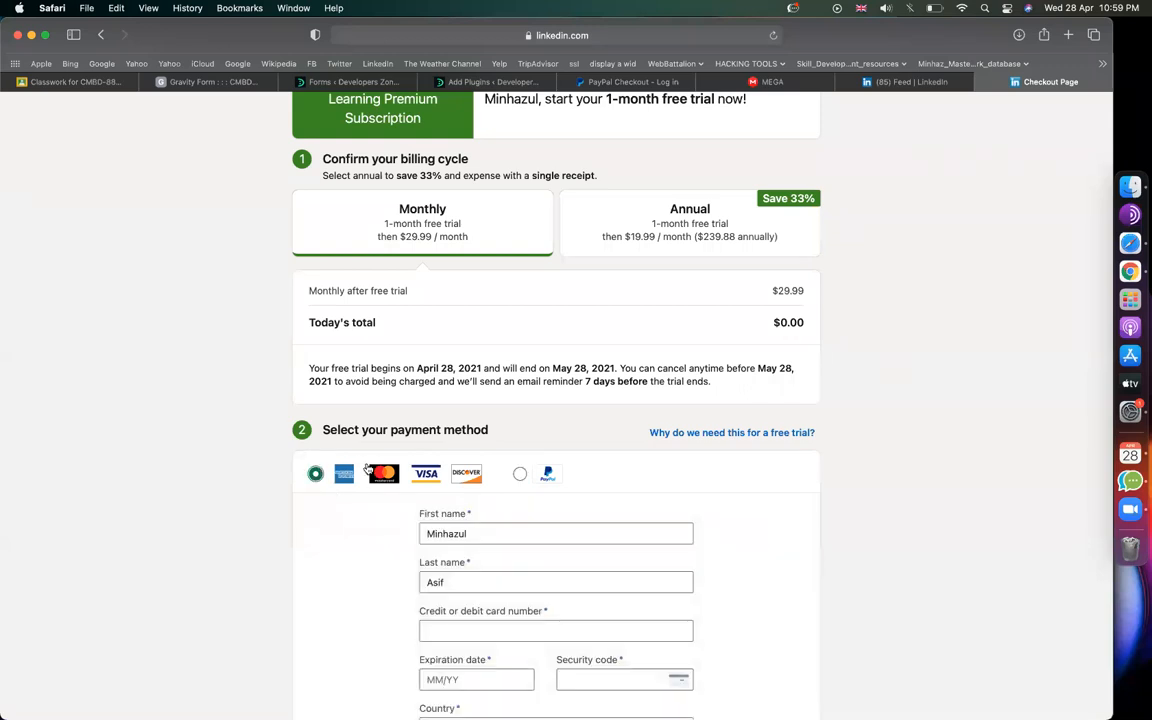
pyautogui.scroll(-5, 334, 579)
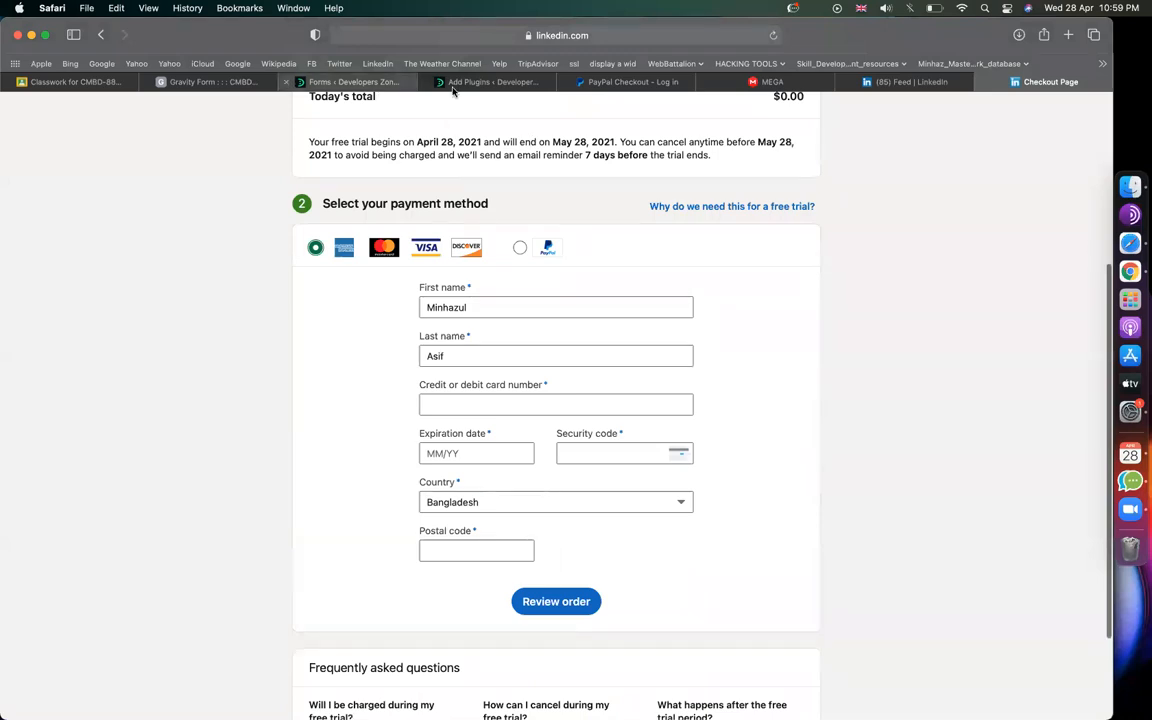
pyautogui.click(470, 81)
# - Upload gravityformsstripe-2.6.0.7.zip from Downloads and install it
pyautogui.click(250, 138)
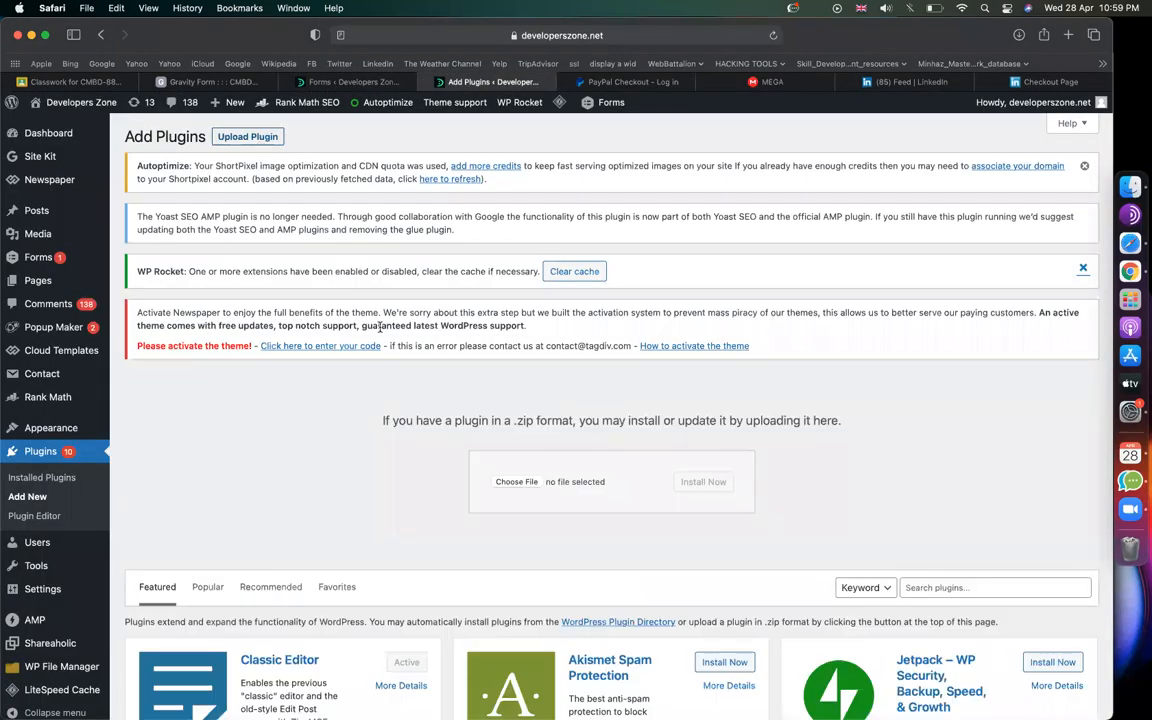
pyautogui.click(517, 483)
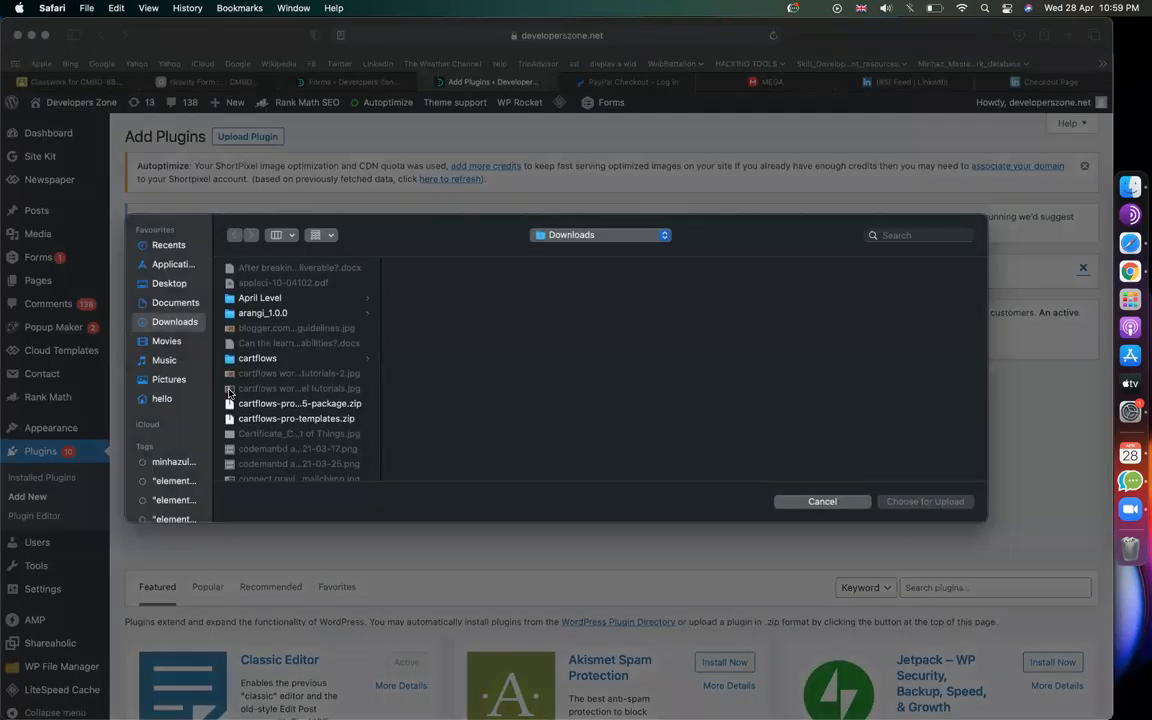
pyautogui.click(297, 402)
pyautogui.write('gr')
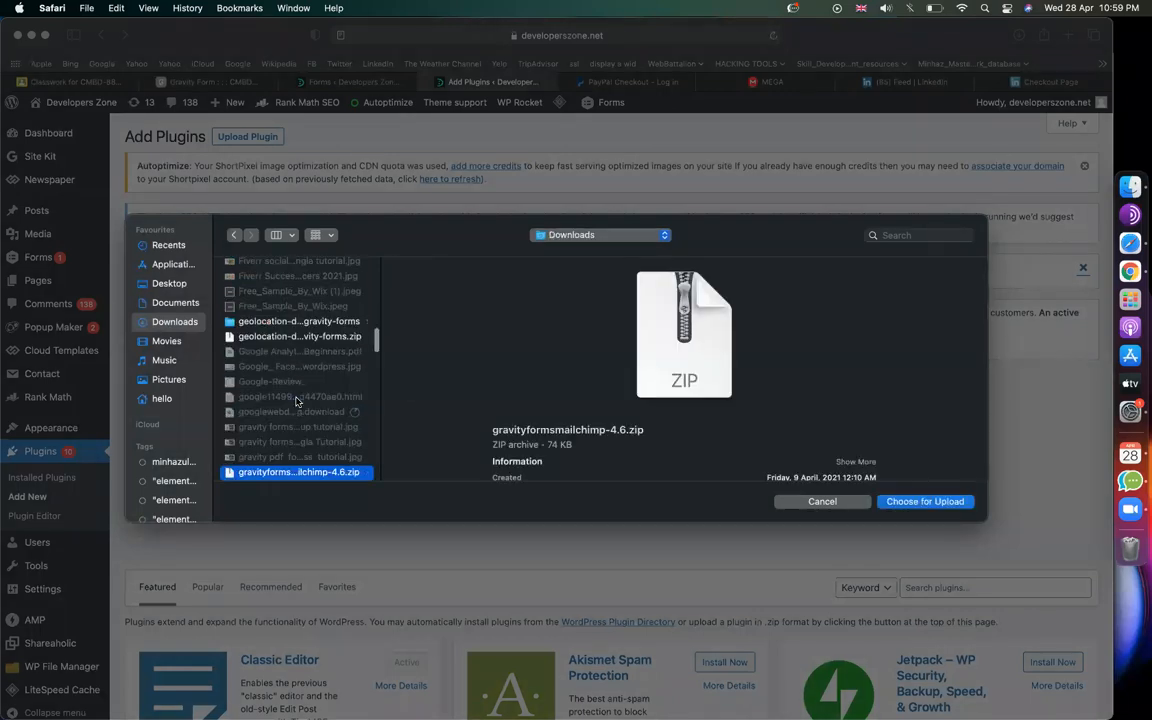
pyautogui.press('Down')
pyautogui.press('Down')
pyautogui.press('Down')
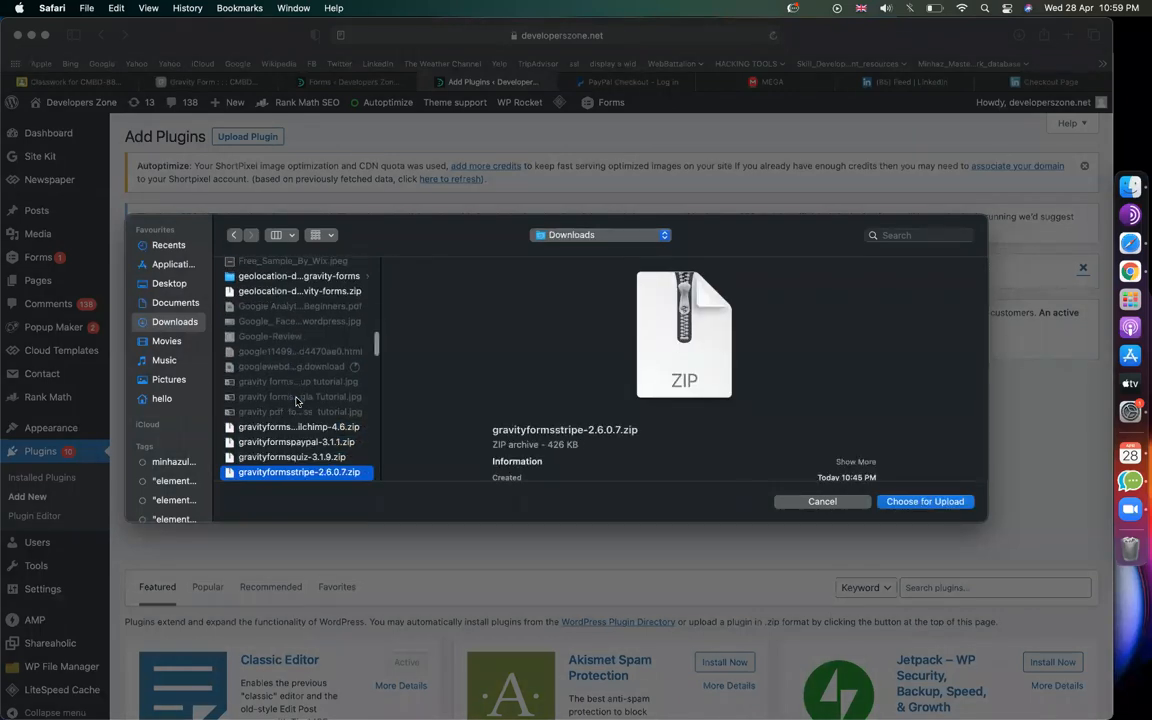
pyautogui.press('Return')
pyautogui.click(720, 481)
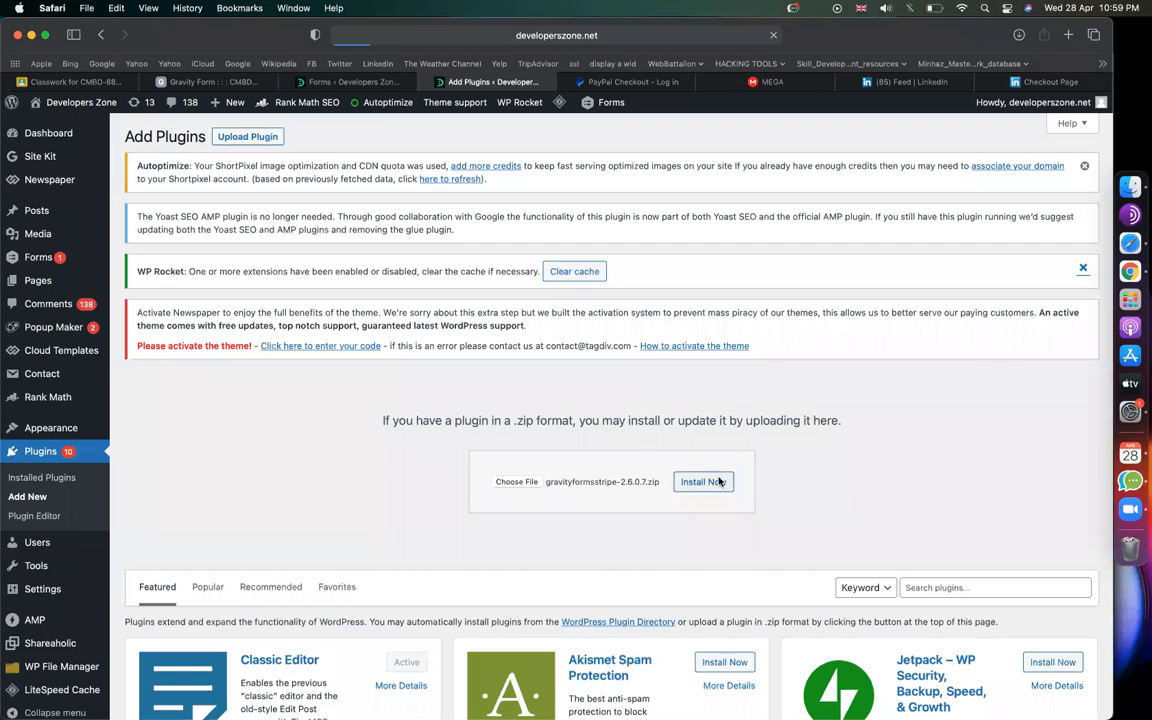
# - Select PayPal on the LinkedIn checkout, then activate the Stripe add-on plugin
pyautogui.click(1028, 84)
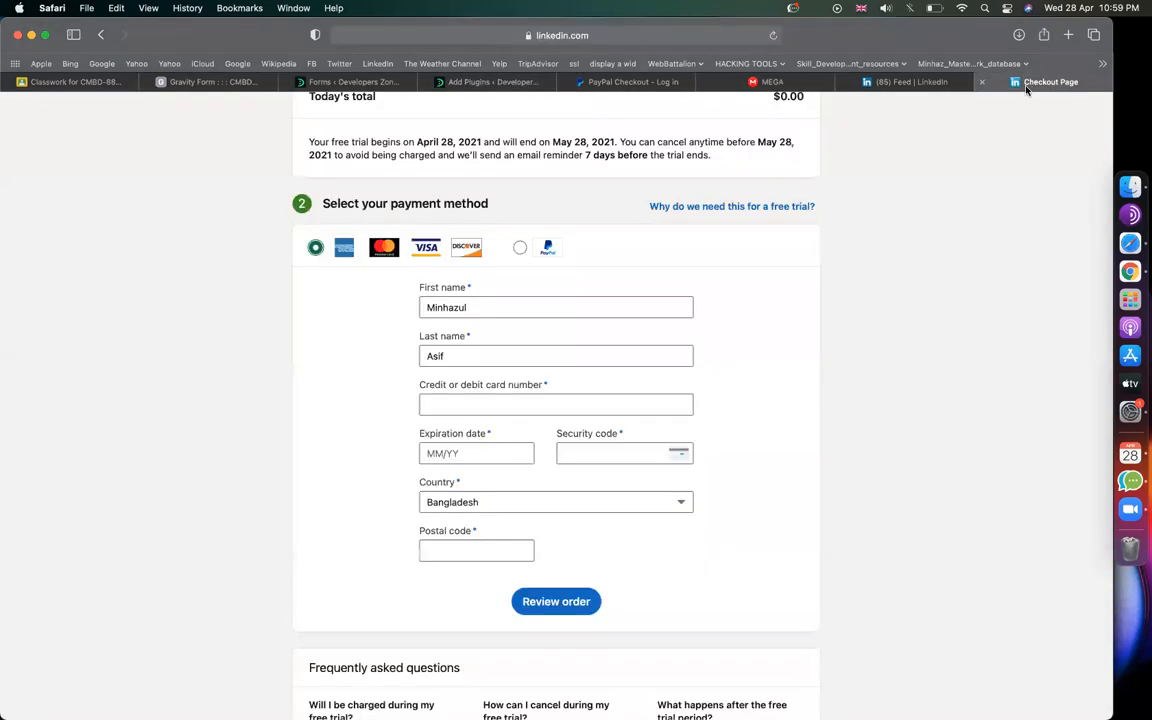
pyautogui.click(519, 248)
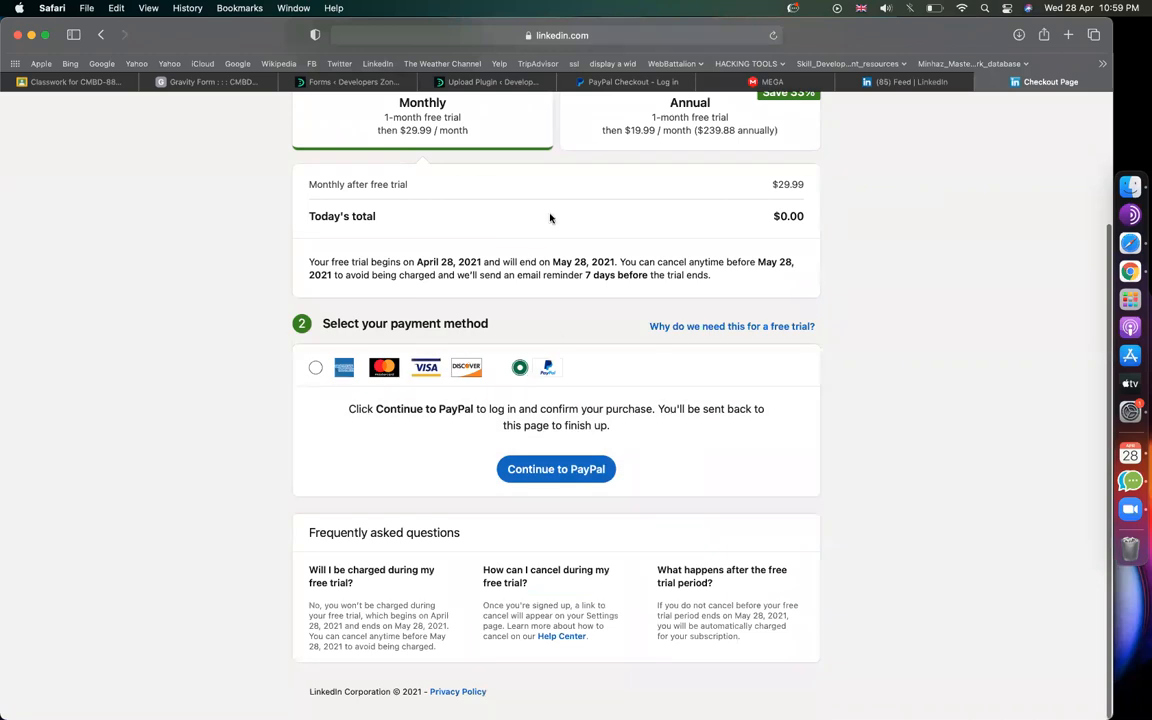
pyautogui.click(470, 82)
pyautogui.click(178, 474)
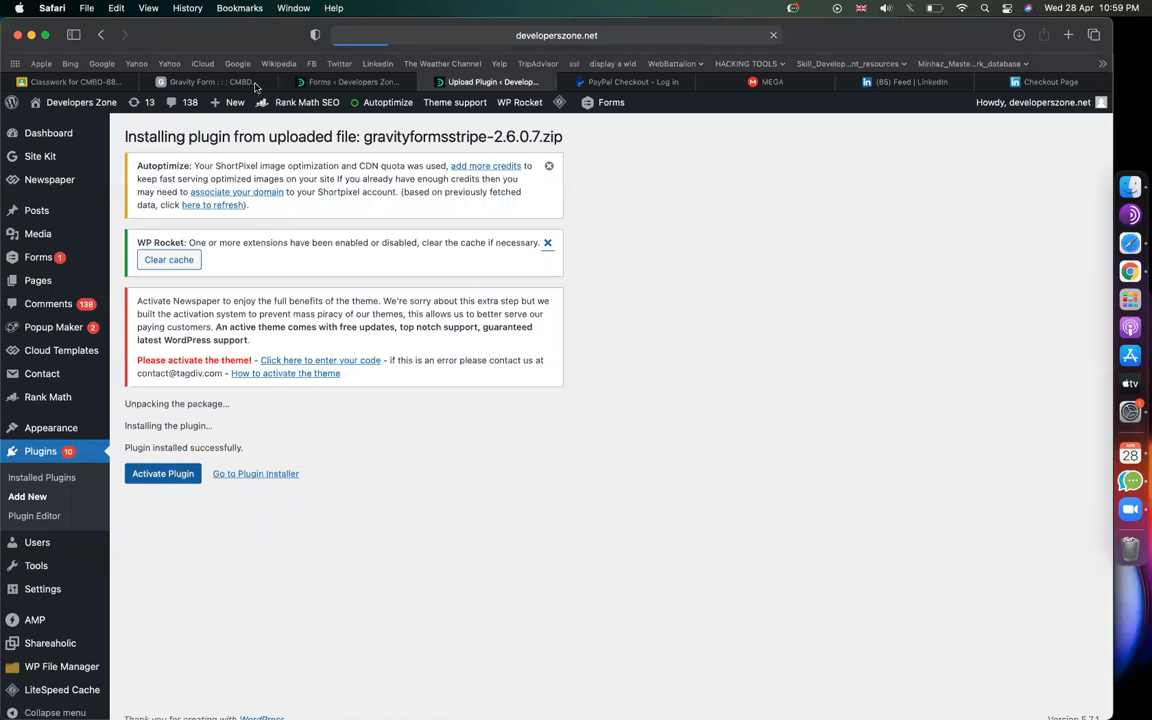
pyautogui.click(210, 82)
# - Highlight the add-on install, PayPal settings and Stripe API Test steps in the Gravity Form notes
pyautogui.scroll(-5, 538, 457)
pyautogui.scroll(-4, 538, 457)
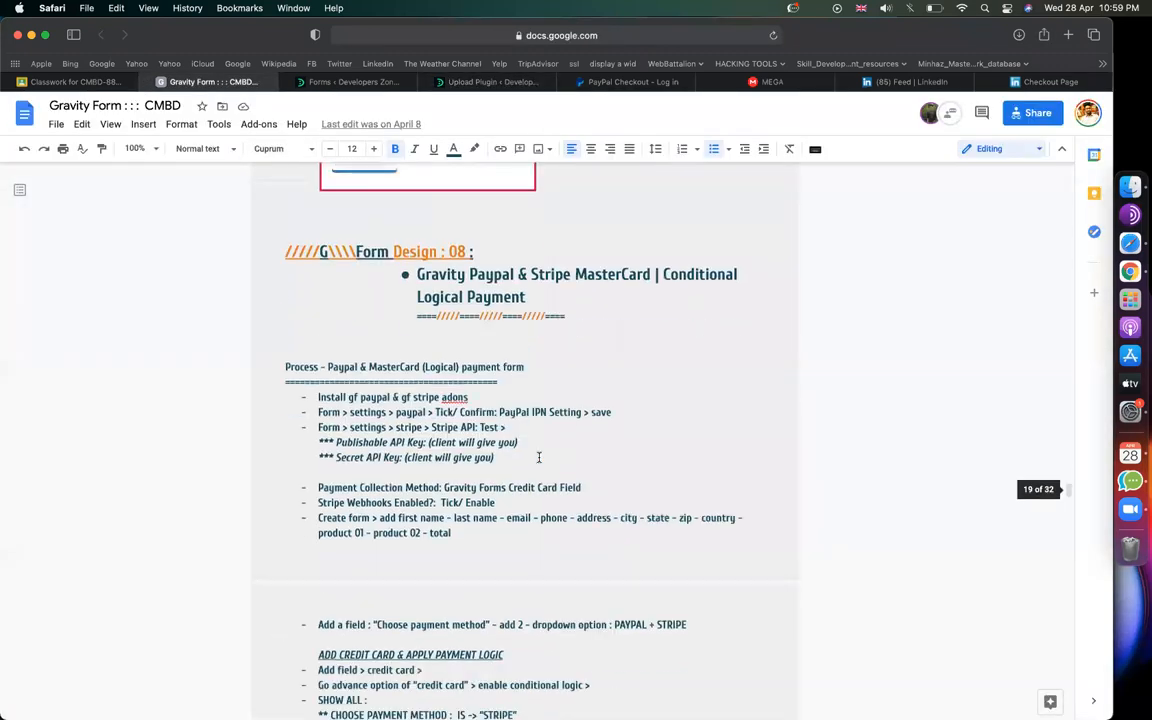
pyautogui.scroll(-2, 586, 260)
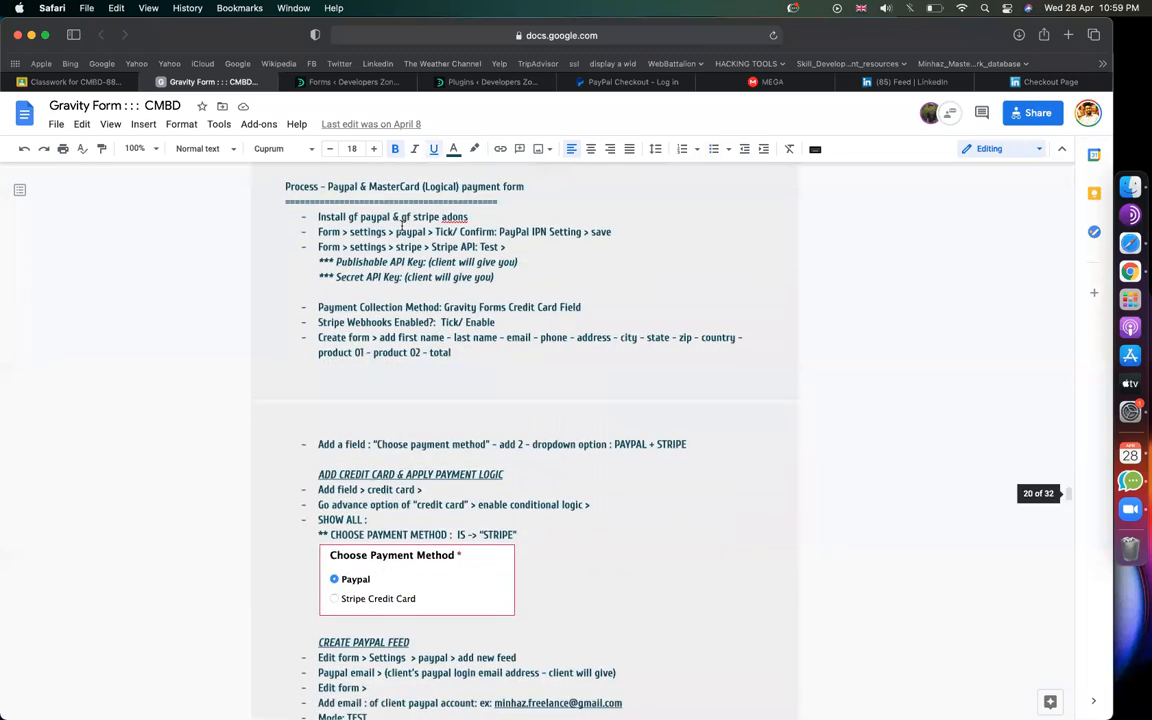
pyautogui.moveTo(334, 216); pyautogui.dragTo(532, 216)
pyautogui.moveTo(323, 232); pyautogui.dragTo(616, 230)
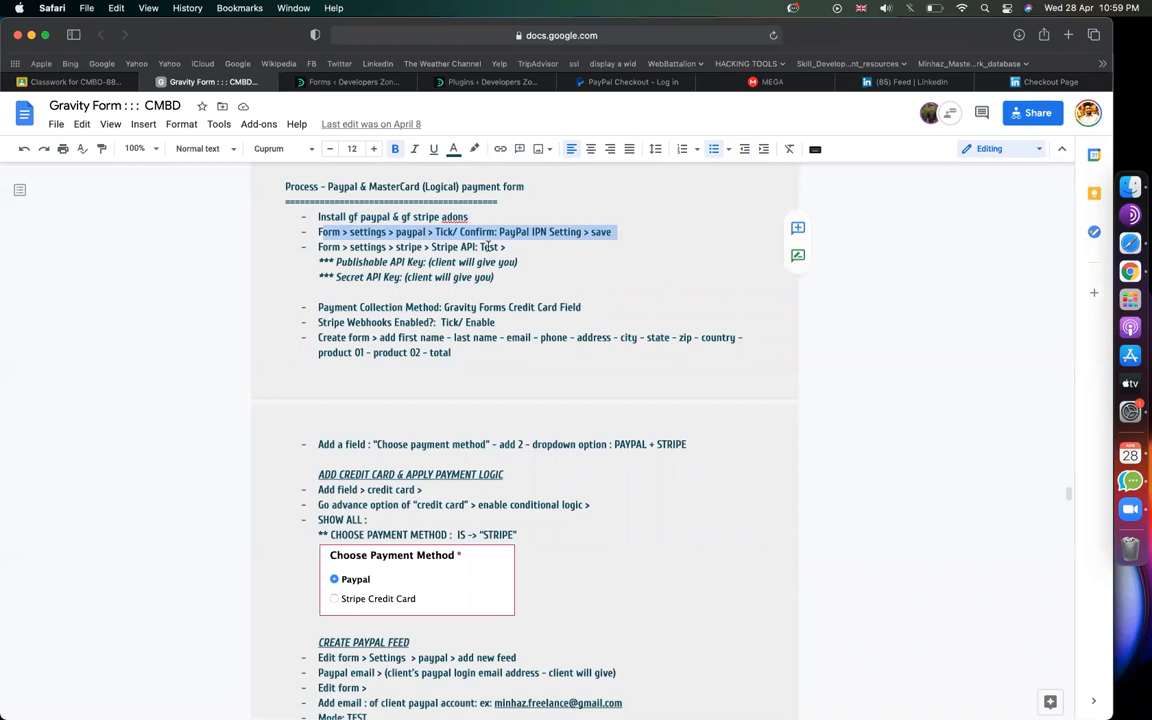
pyautogui.click(463, 246)
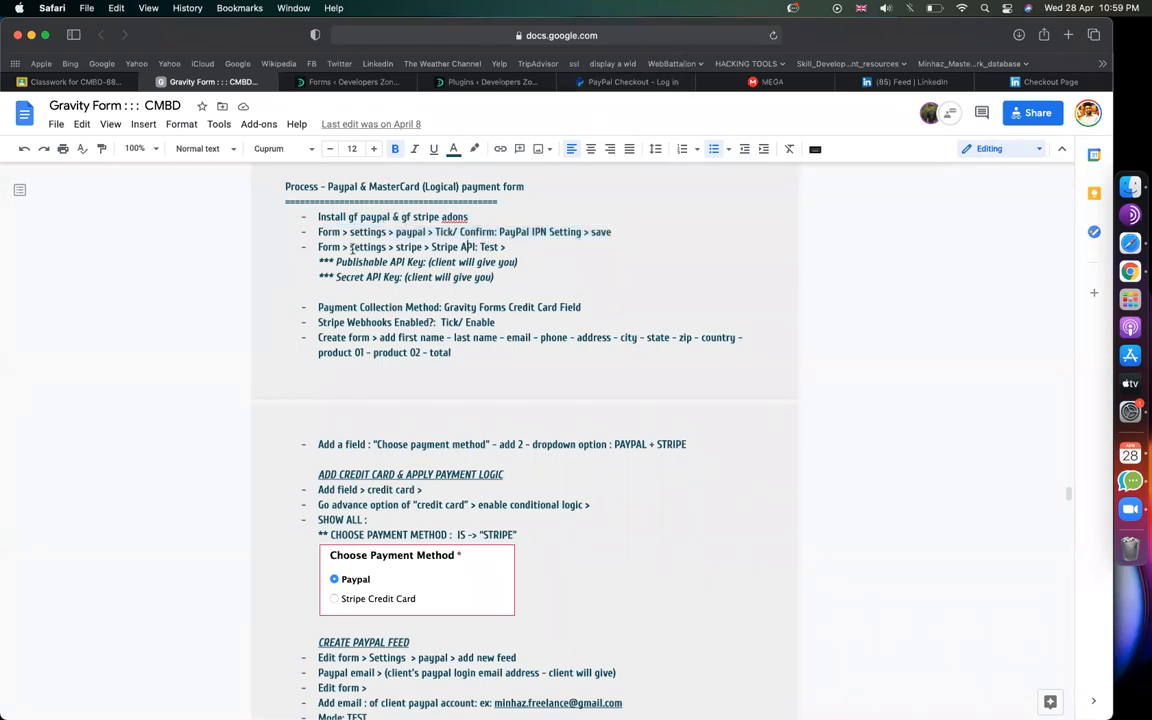
pyautogui.moveTo(422, 247); pyautogui.dragTo(506, 247)
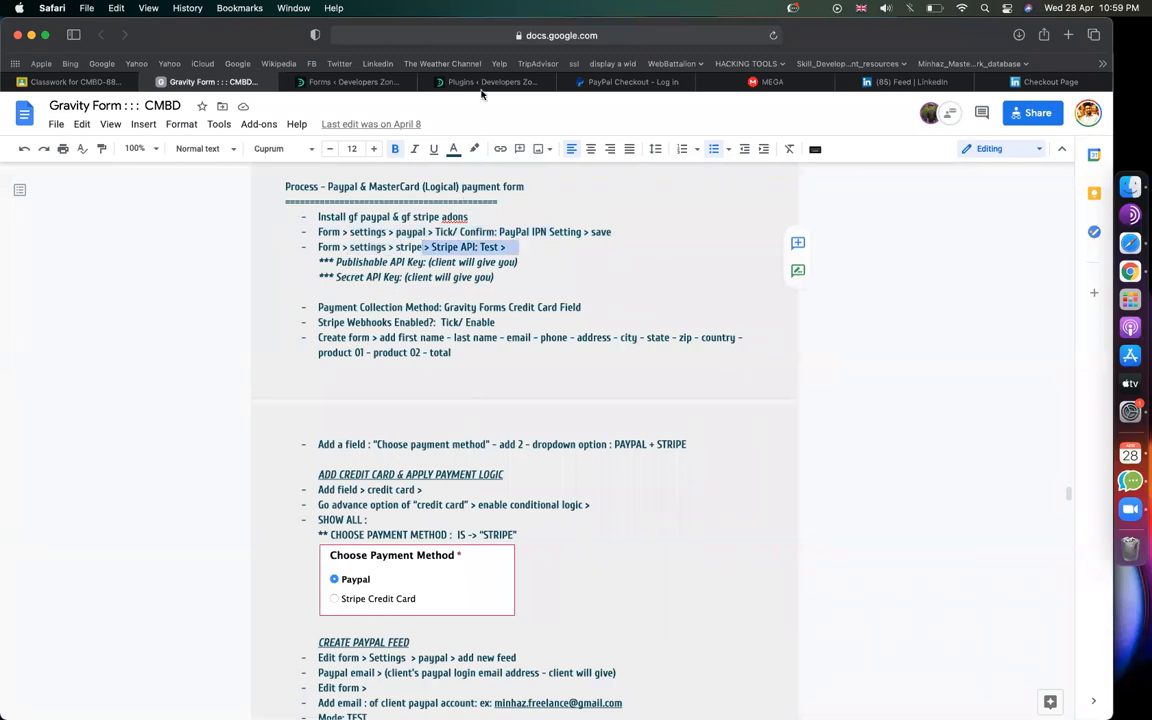
pyautogui.click(475, 80)
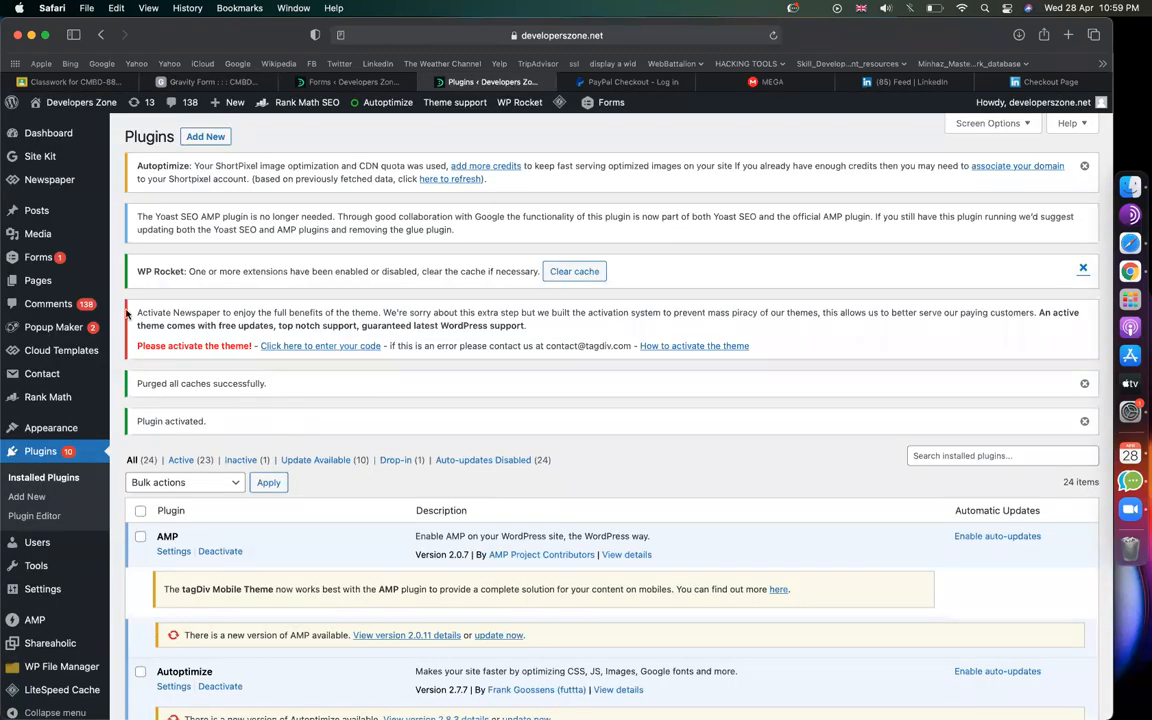
# - Open Forms > Settings > Stripe and locate the Publishable Key and Secret Key fields
pyautogui.moveTo(40, 257)
pyautogui.click(143, 341)
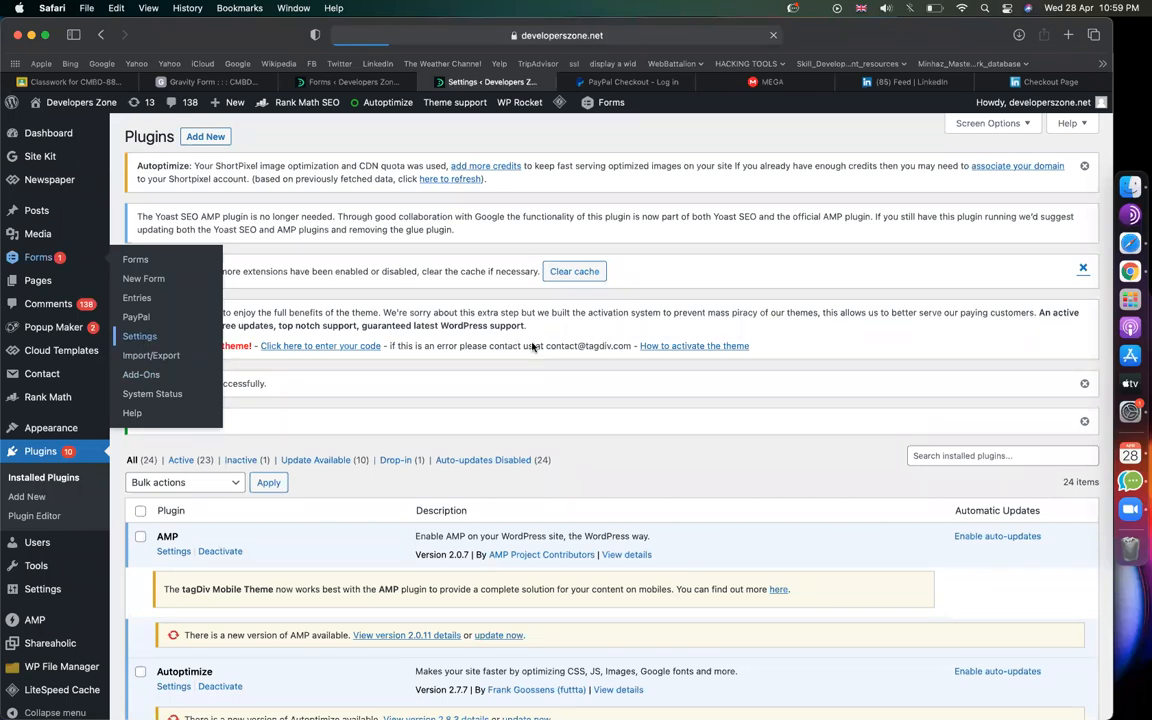
pyautogui.scroll(-2, 478, 316)
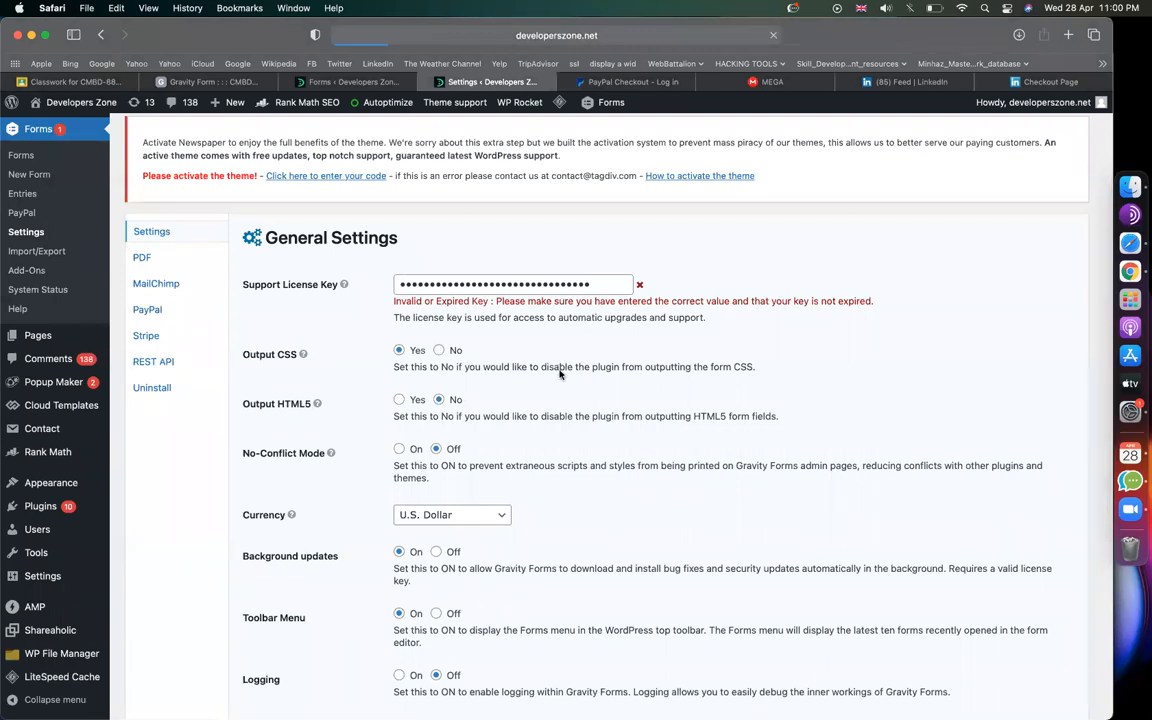
pyautogui.scroll(-2, 397, 500)
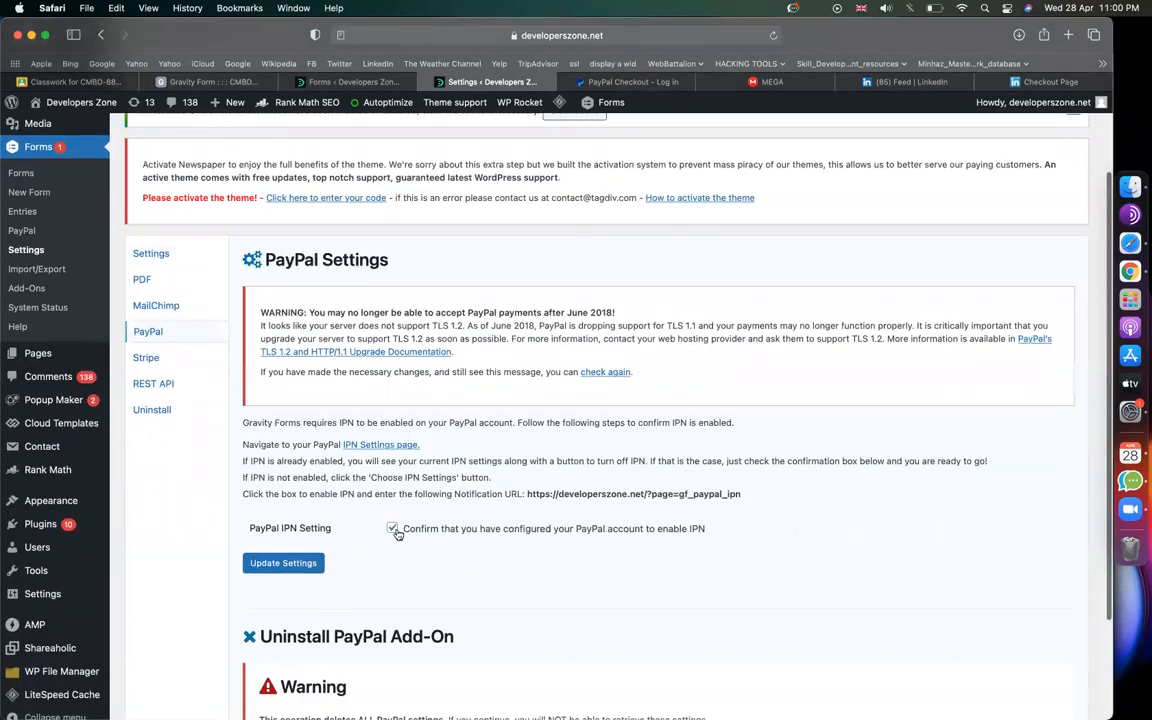
pyautogui.click(157, 360)
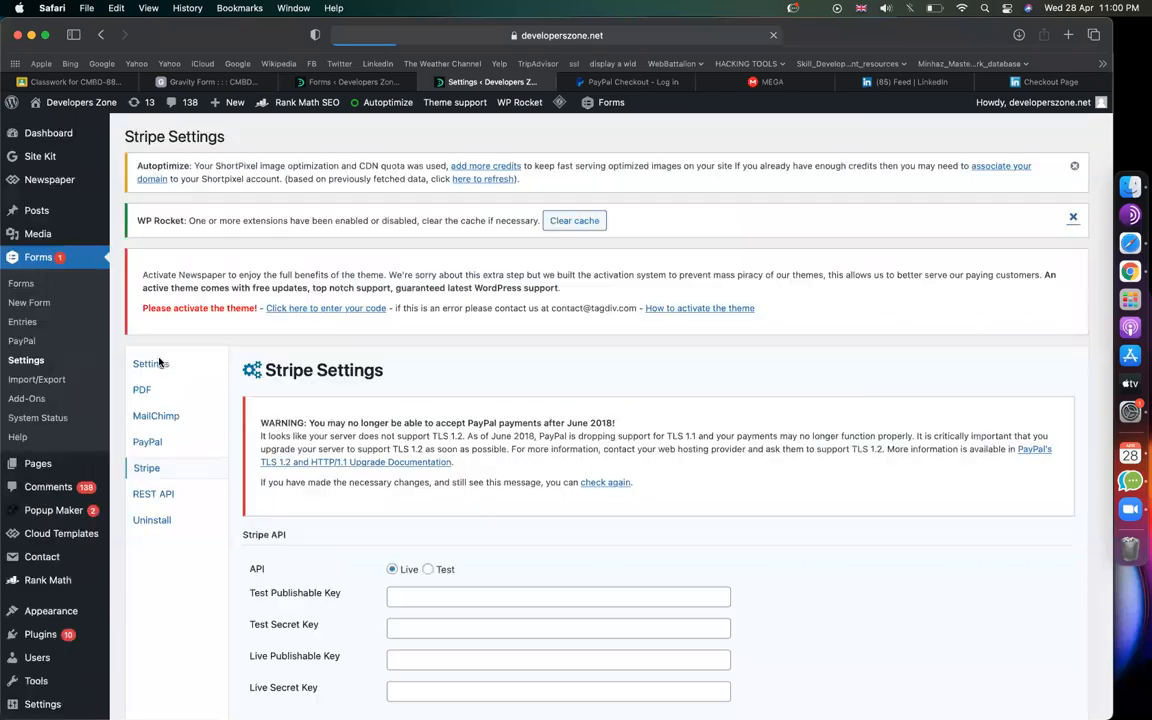
pyautogui.scroll(-5, 477, 347)
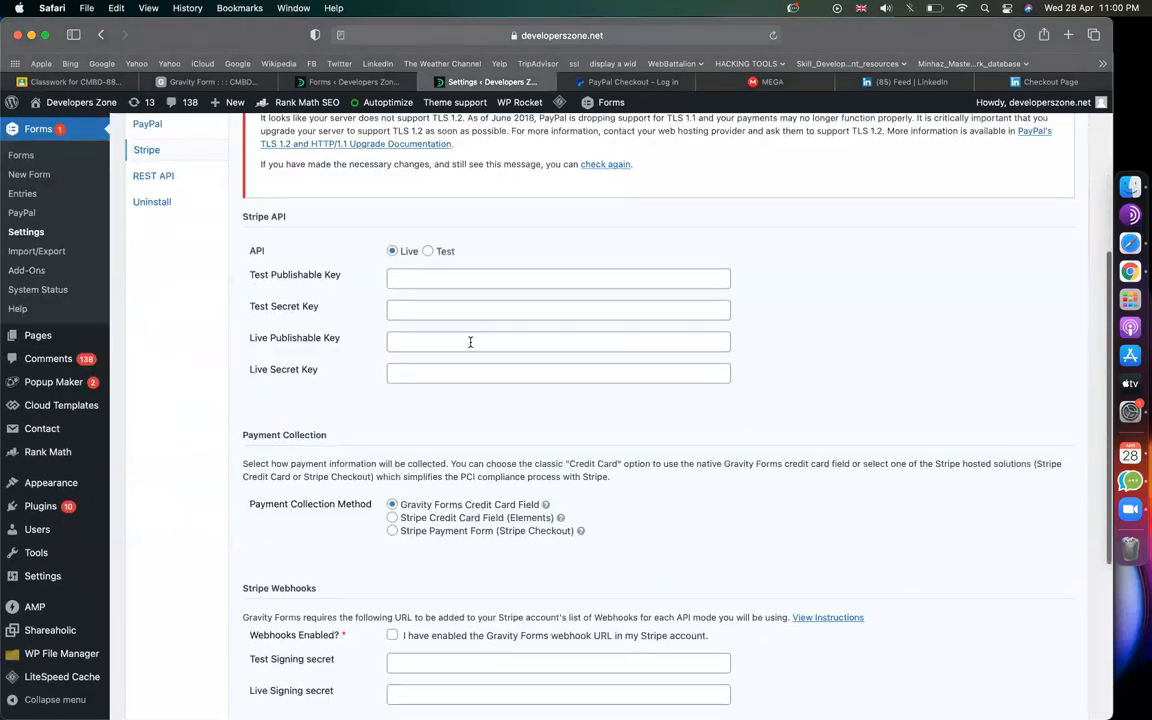
pyautogui.click(422, 304)
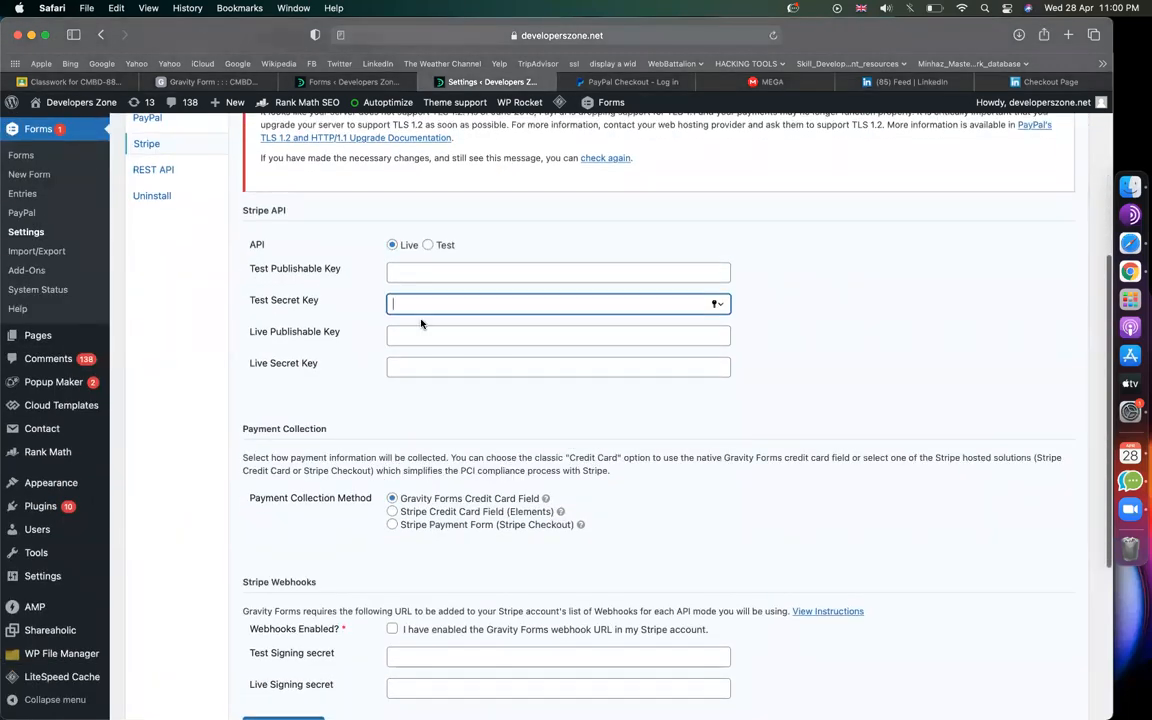
pyautogui.moveTo(271, 269); pyautogui.dragTo(393, 270)
pyautogui.moveTo(272, 301); pyautogui.dragTo(324, 301)
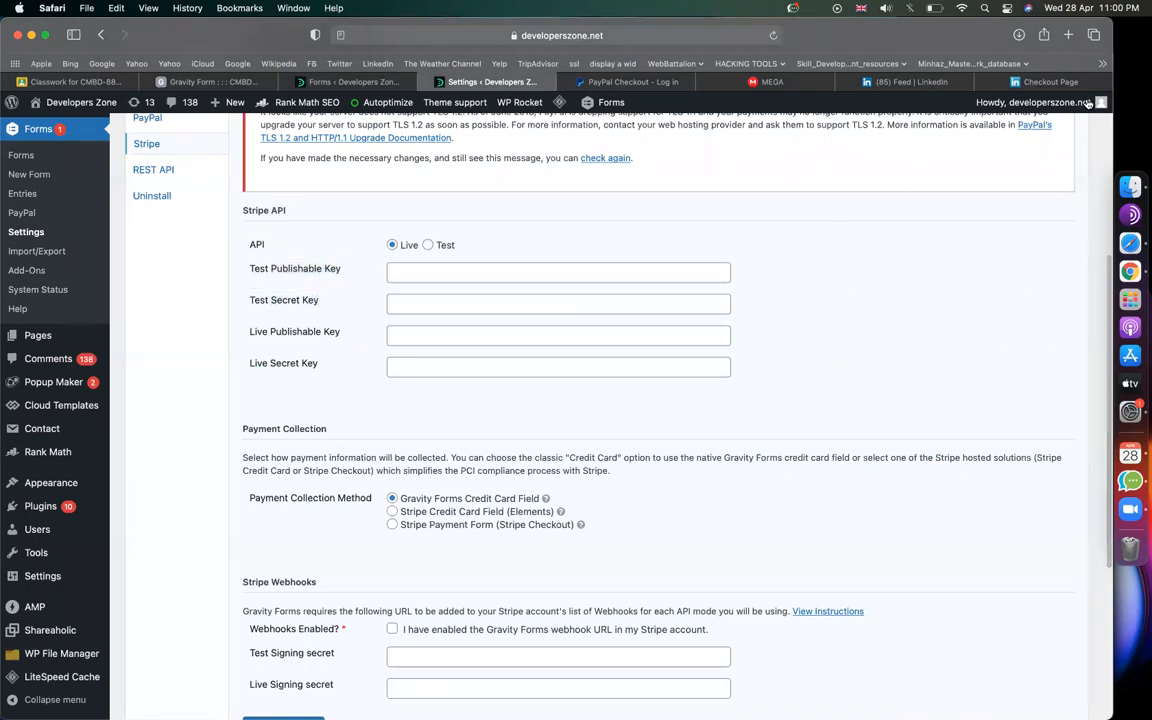
pyautogui.click(1032, 81)
# - Load stripe.com in the current tab
pyautogui.click(573, 31)
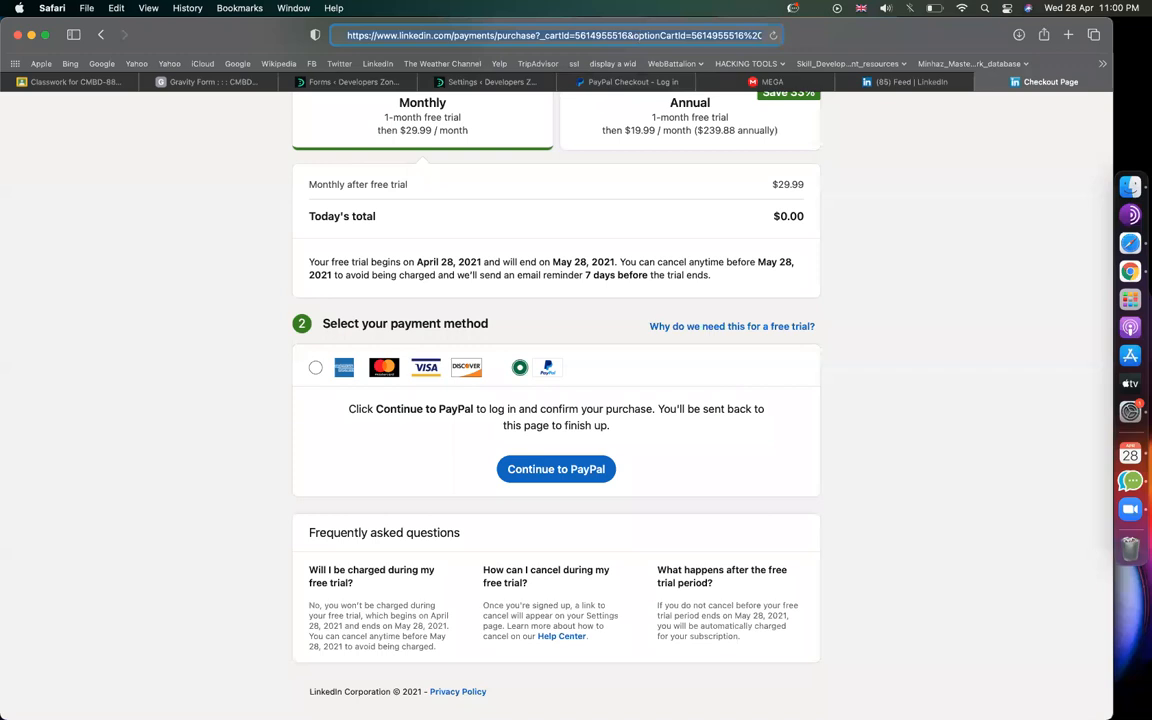
pyautogui.write('stripe')
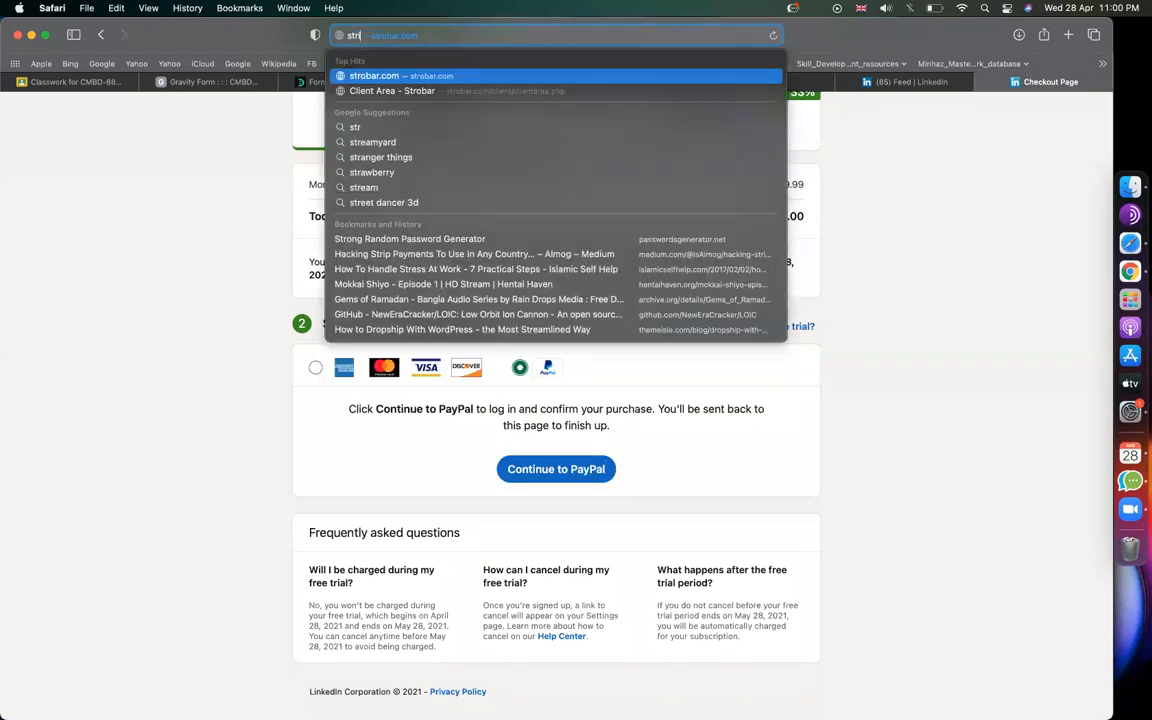
pyautogui.write('.com')
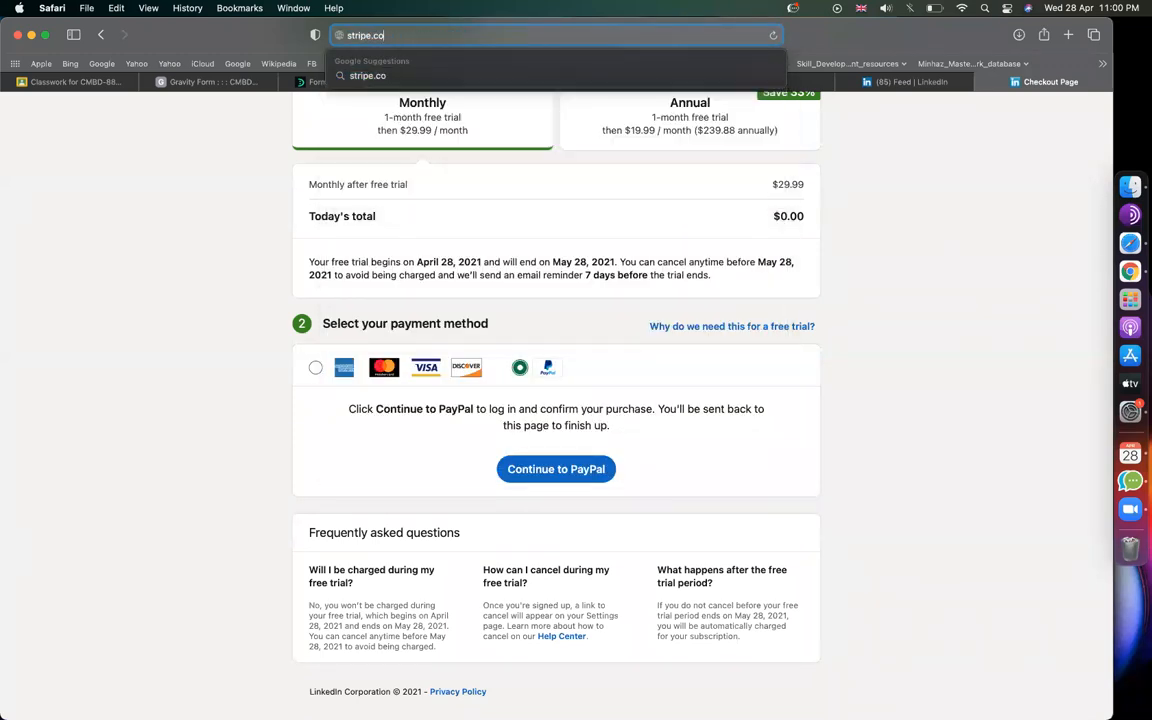
pyautogui.press('Return')
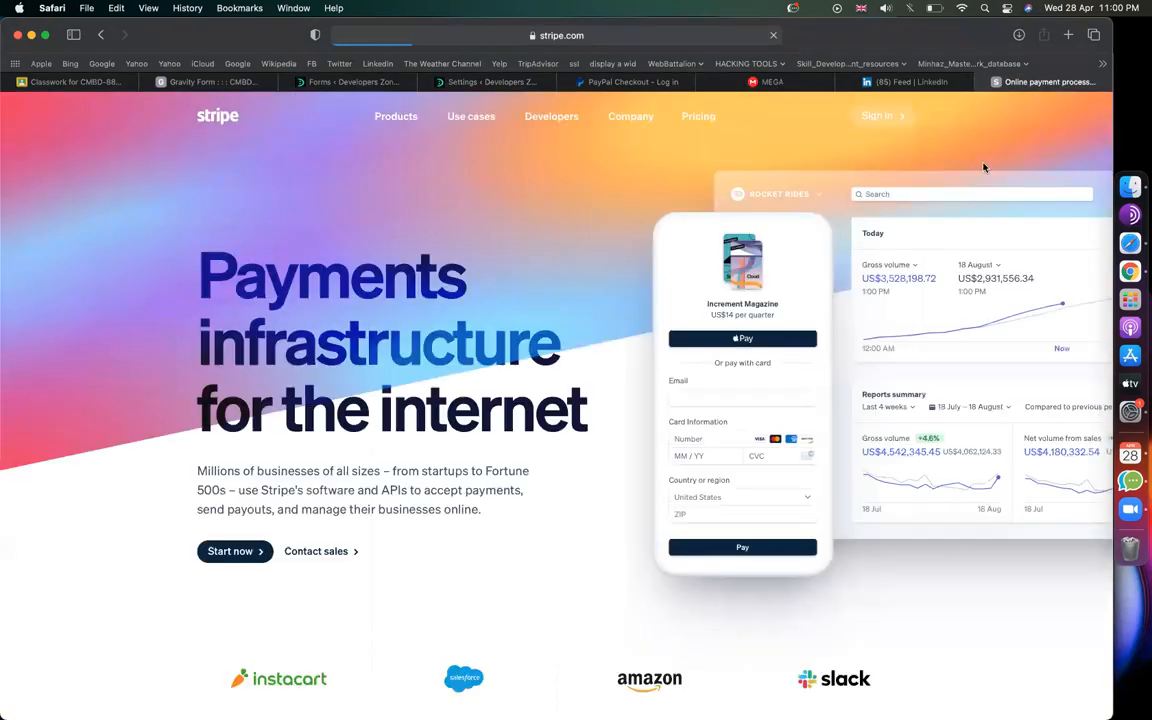
# - Sign in to Stripe with the saved login and verification code, then set Gravity Forms' Stripe API mode to Test
pyautogui.click(877, 117)
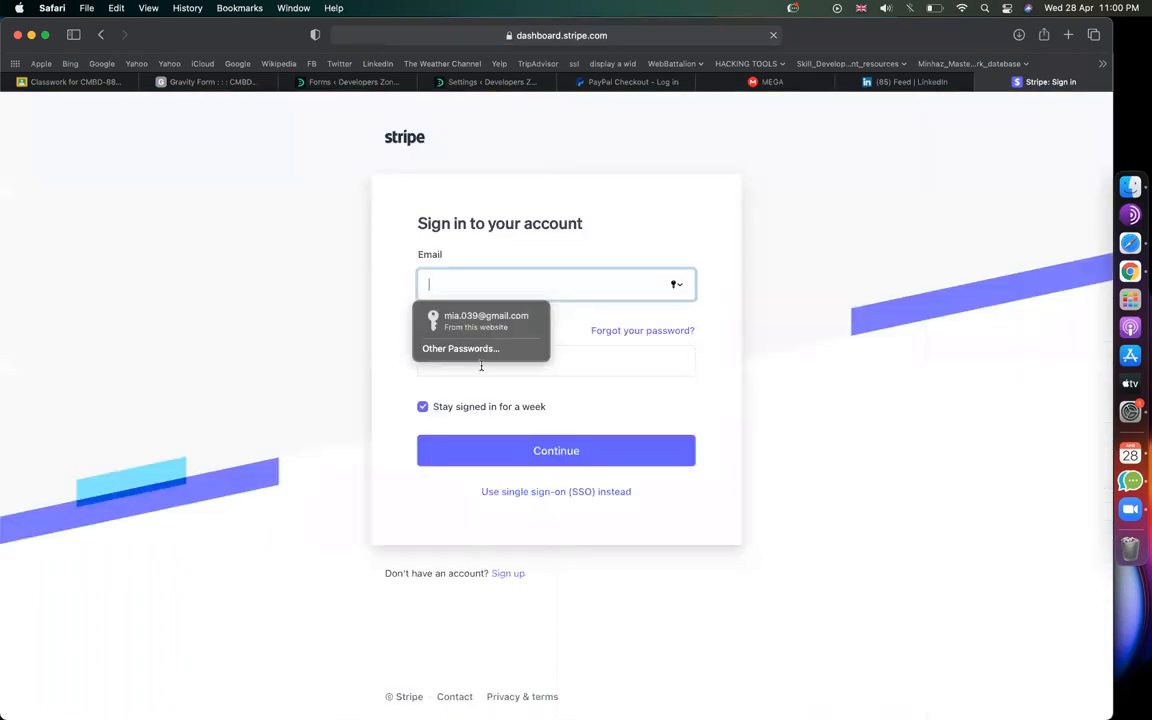
pyautogui.click(458, 325)
pyautogui.click(520, 448)
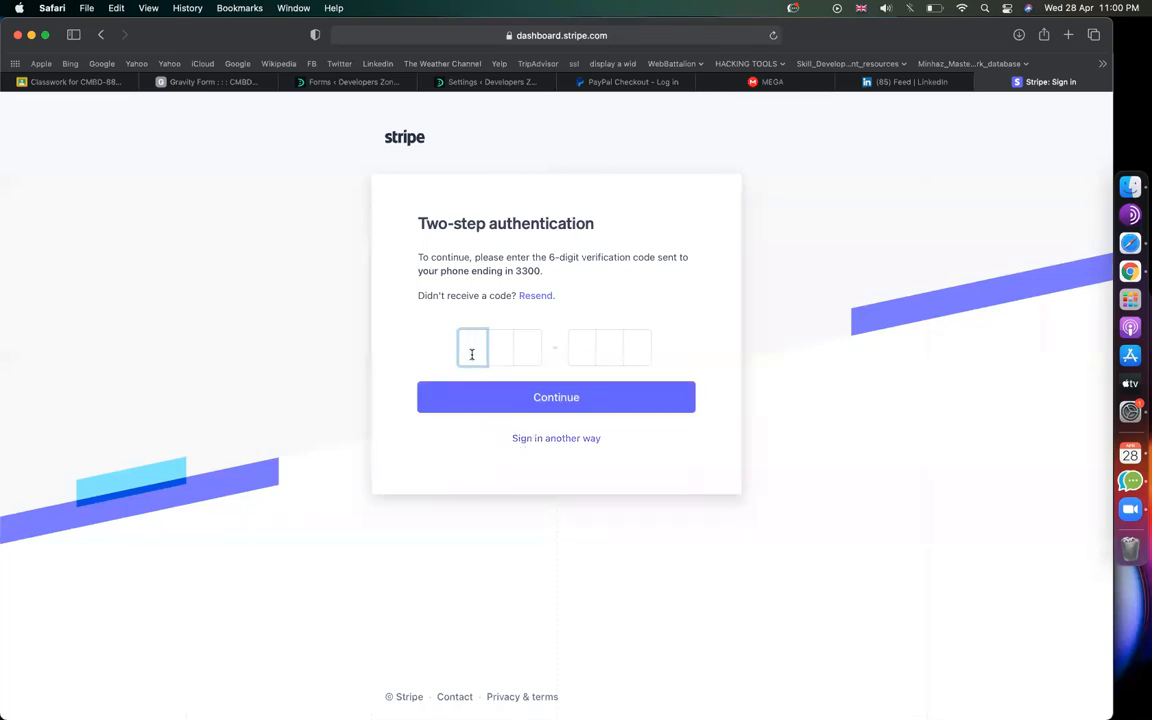
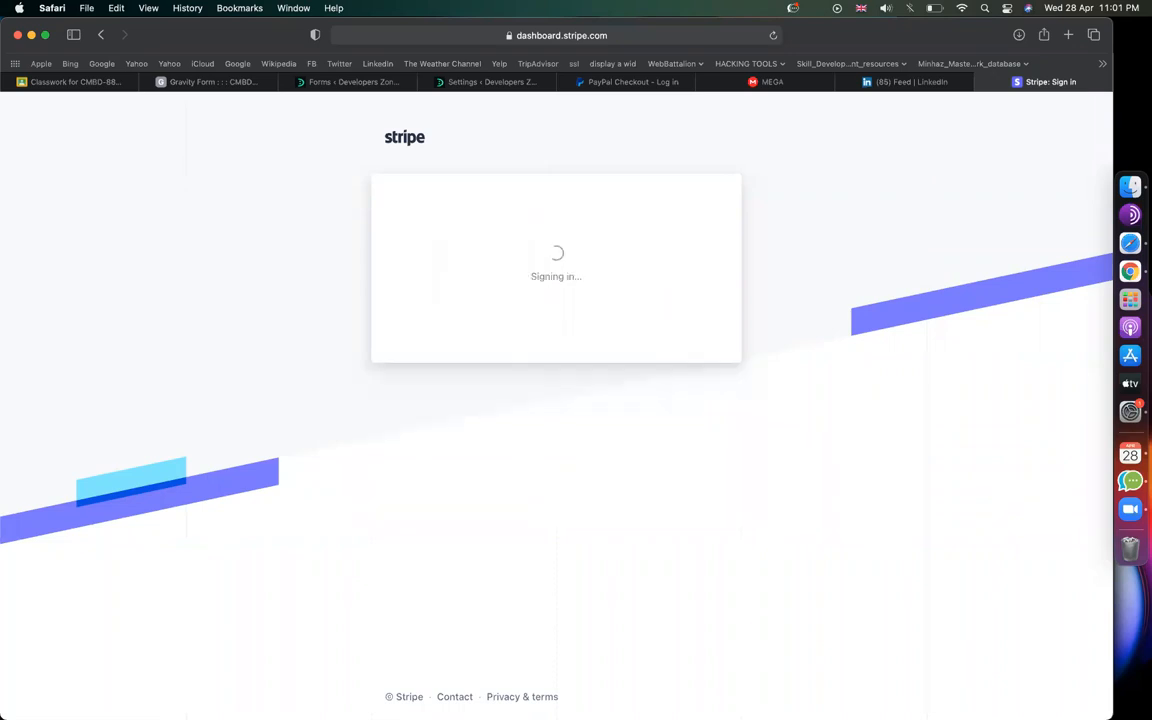
pyautogui.click(478, 82)
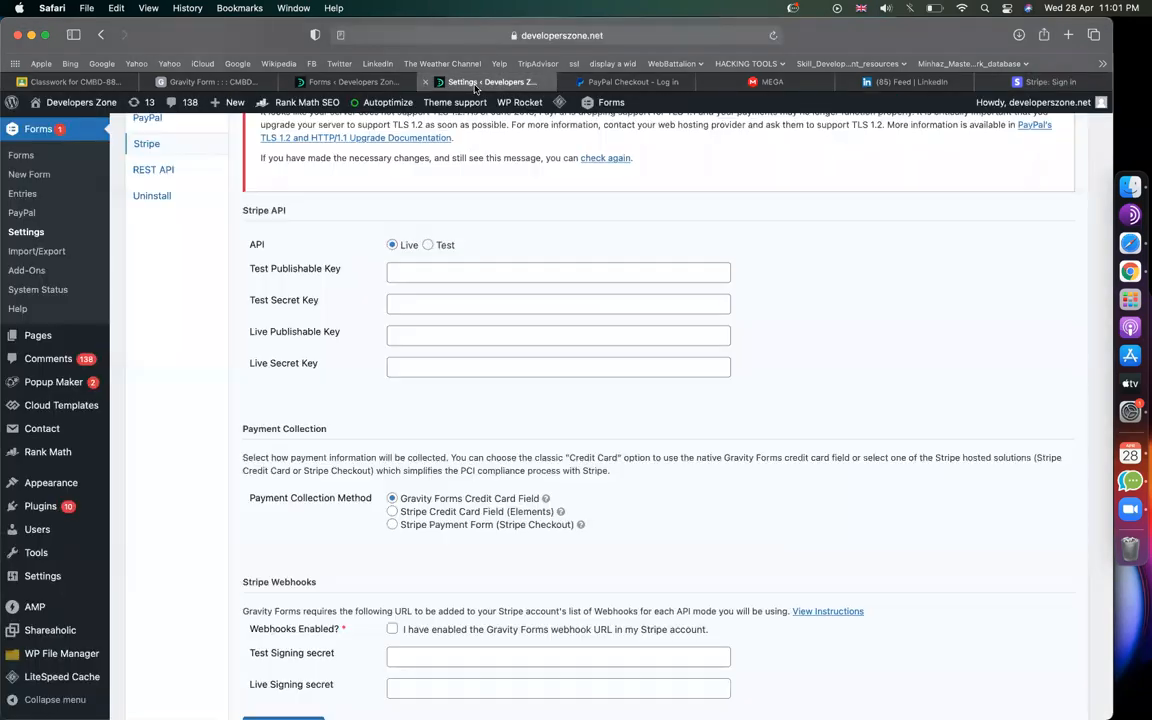
pyautogui.click(441, 246)
# - Show Stripe's test API keys and reveal the test secret key
pyautogui.click(1030, 84)
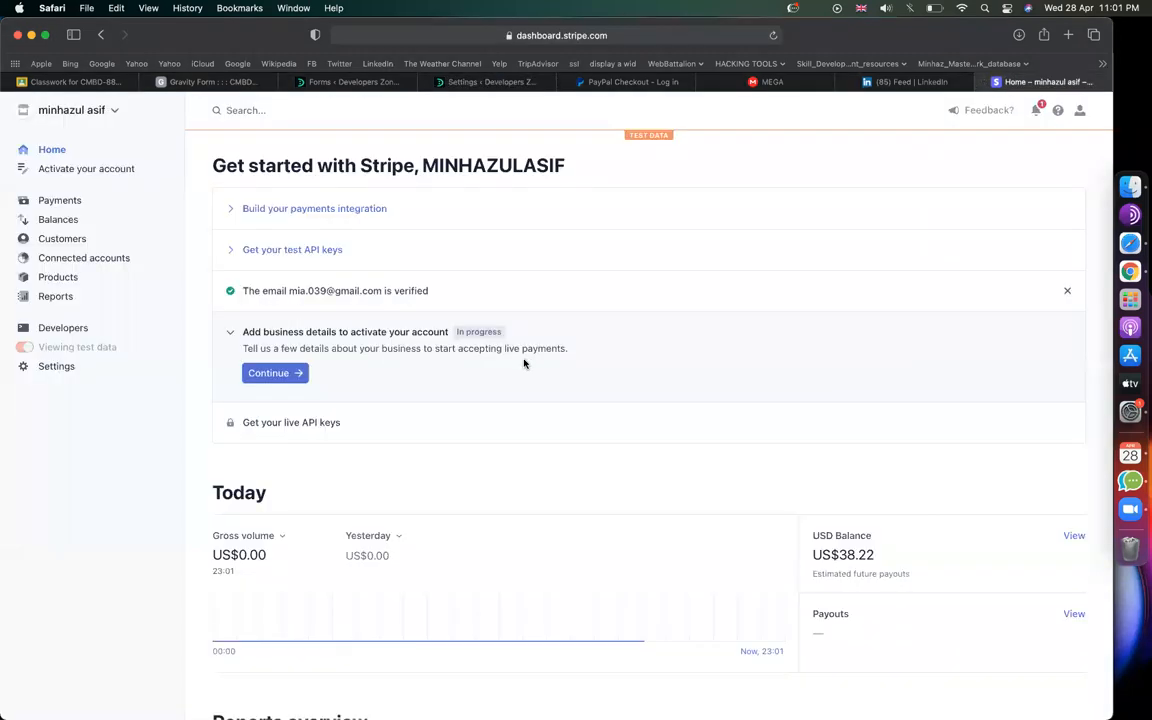
pyautogui.click(268, 251)
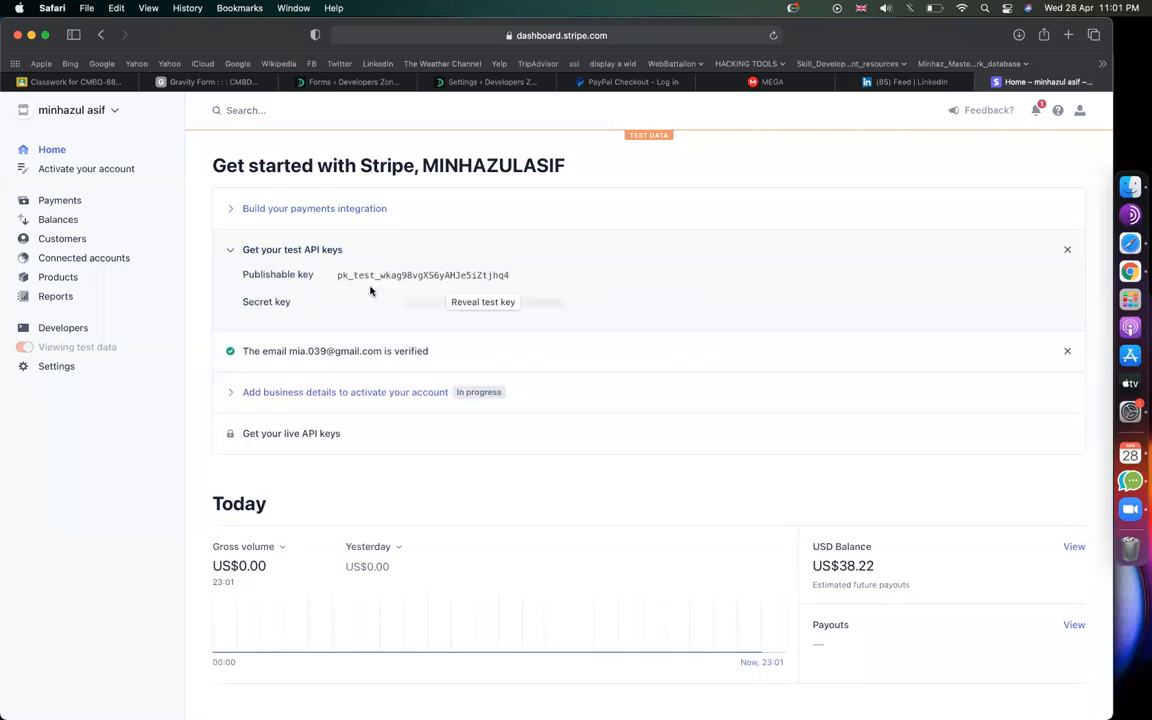
pyautogui.click(462, 312)
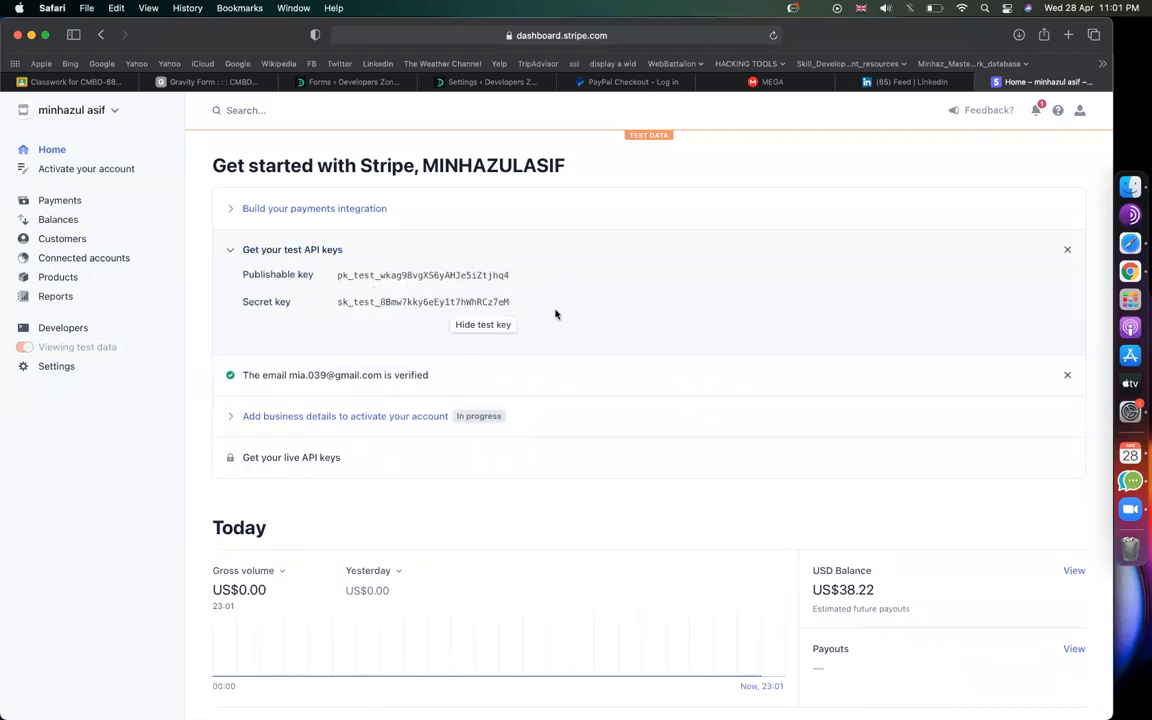
pyautogui.click(455, 283)
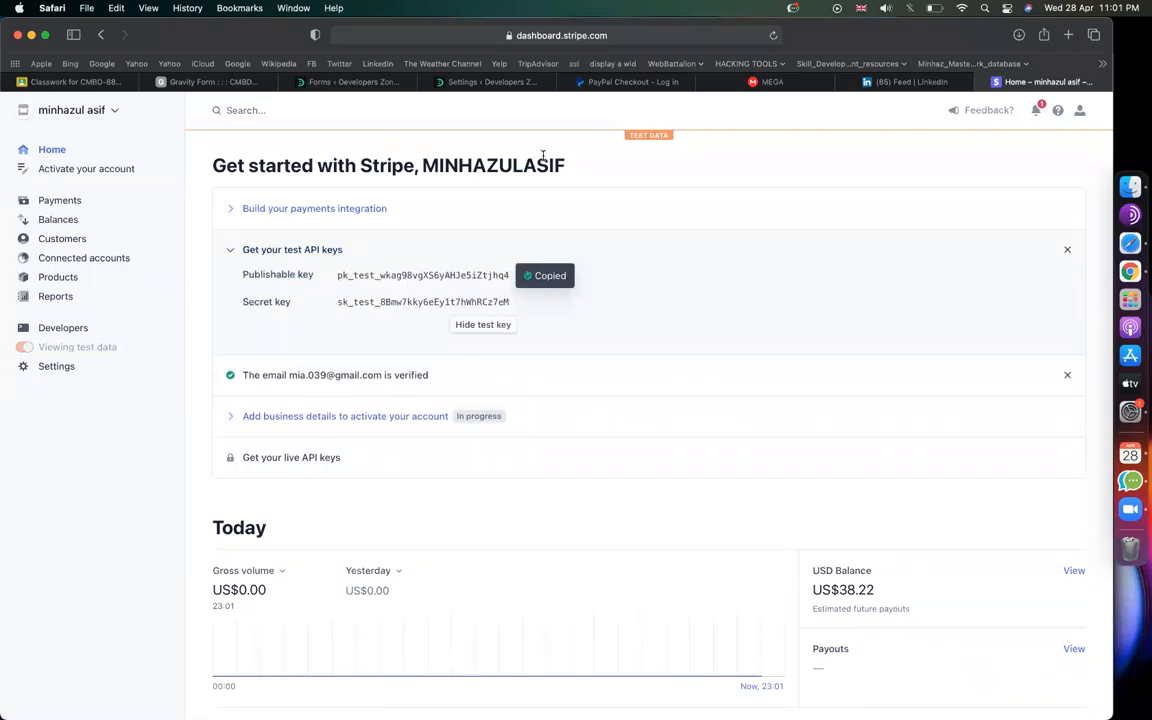
pyautogui.click(470, 82)
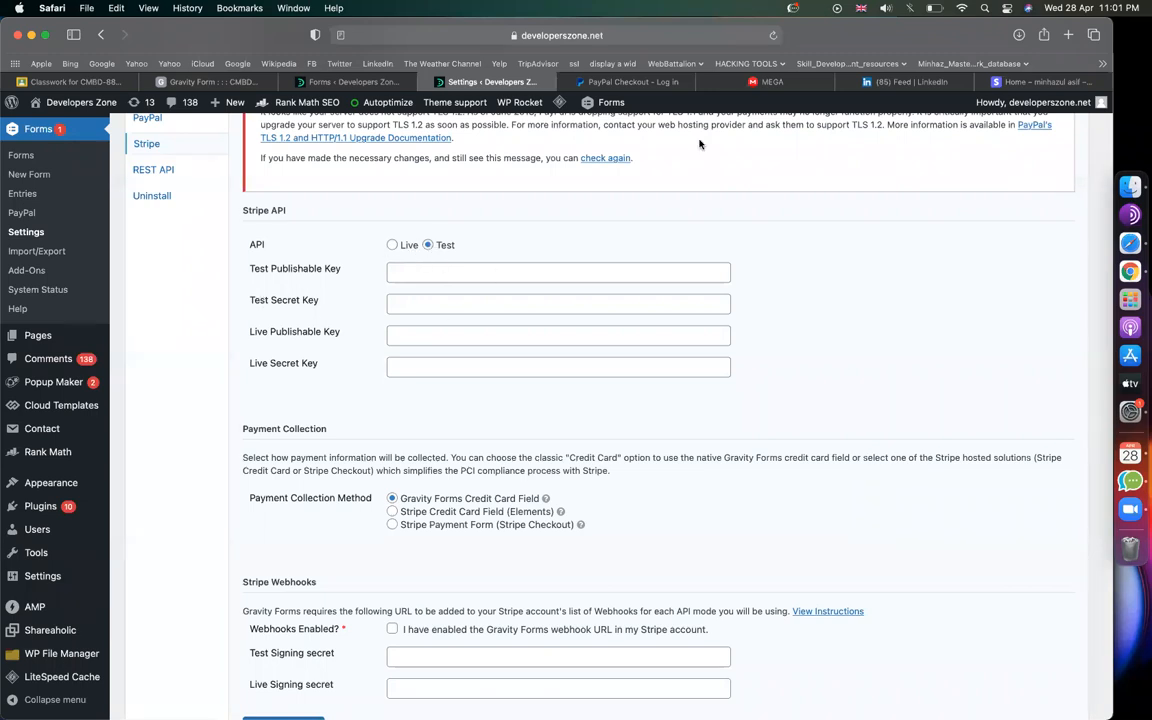
# - Copy the Stripe test publishable key into Gravity Forms' Test Publishable Key field
pyautogui.click(1040, 82)
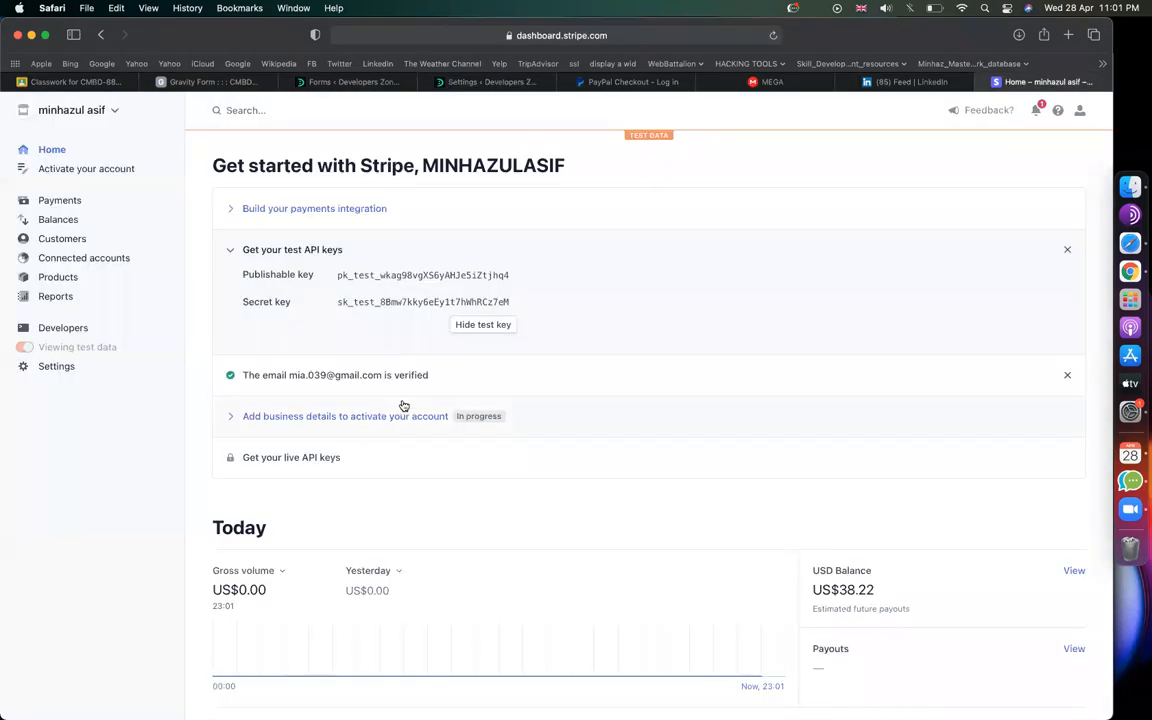
pyautogui.moveTo(282, 459)
pyautogui.click(386, 278)
pyautogui.moveTo(485, 89)
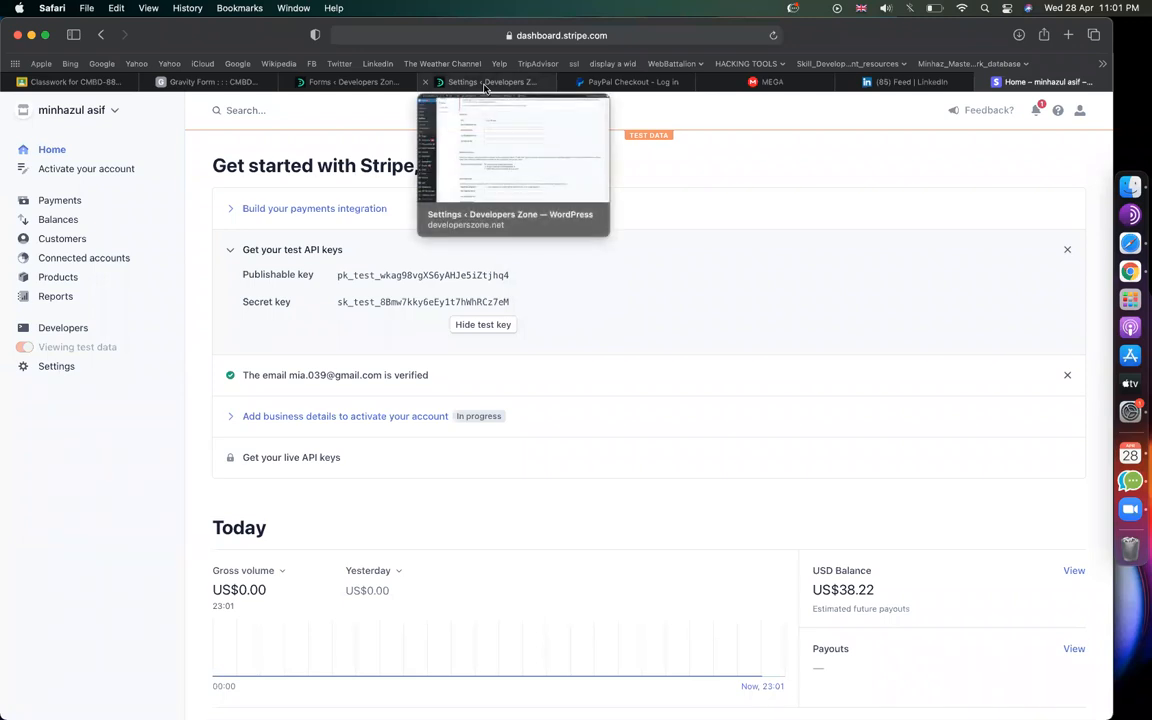
pyautogui.click(485, 82)
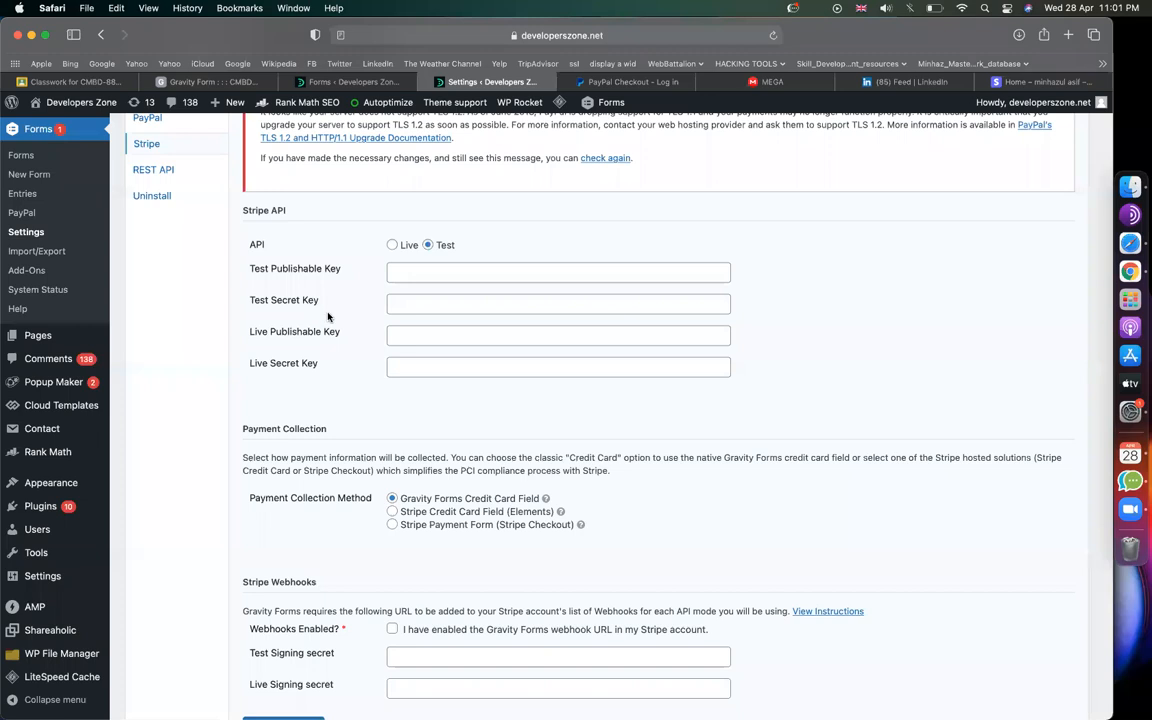
pyautogui.click(413, 269)
pyautogui.press('super+v')
pyautogui.click(419, 303)
pyautogui.click(1040, 81)
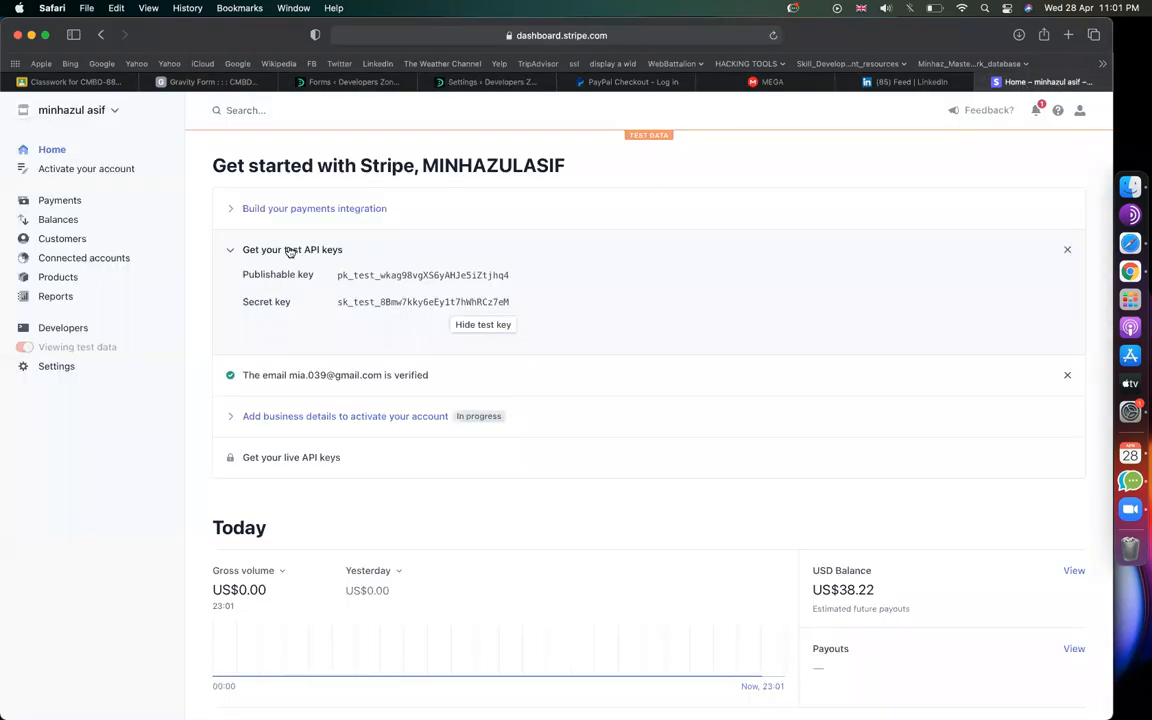
# - Copy the Stripe test secret key into the Test Secret Key field
pyautogui.click(376, 303)
pyautogui.click(490, 81)
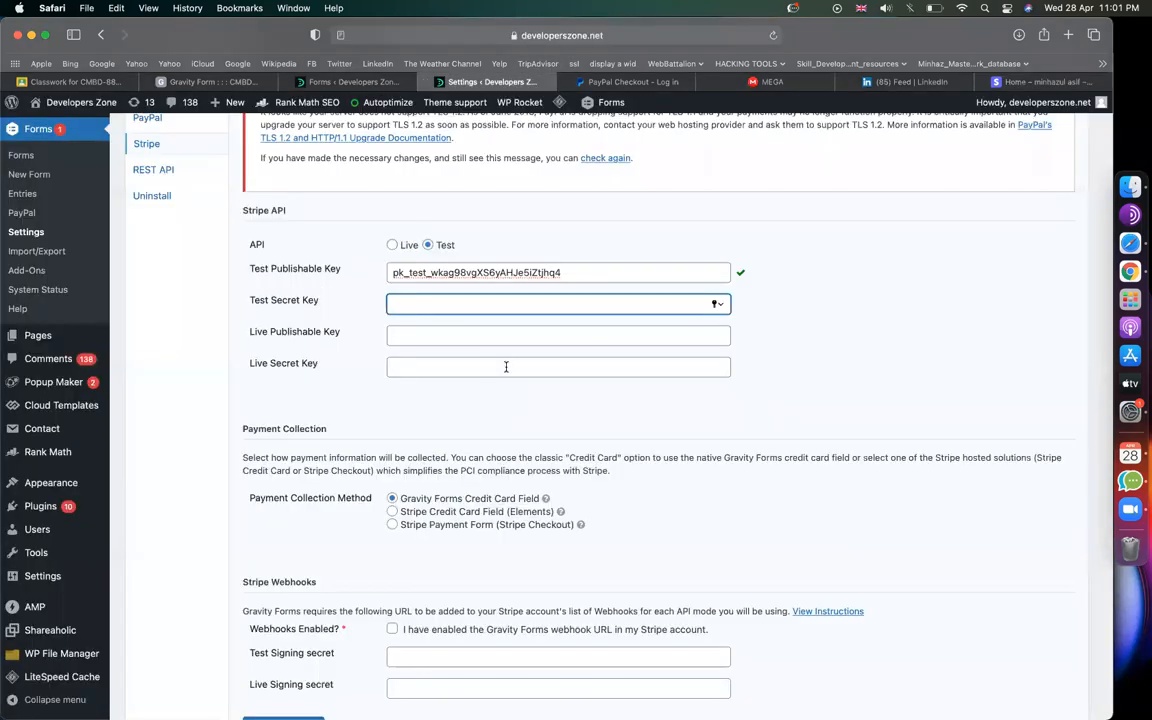
pyautogui.press('super+v')
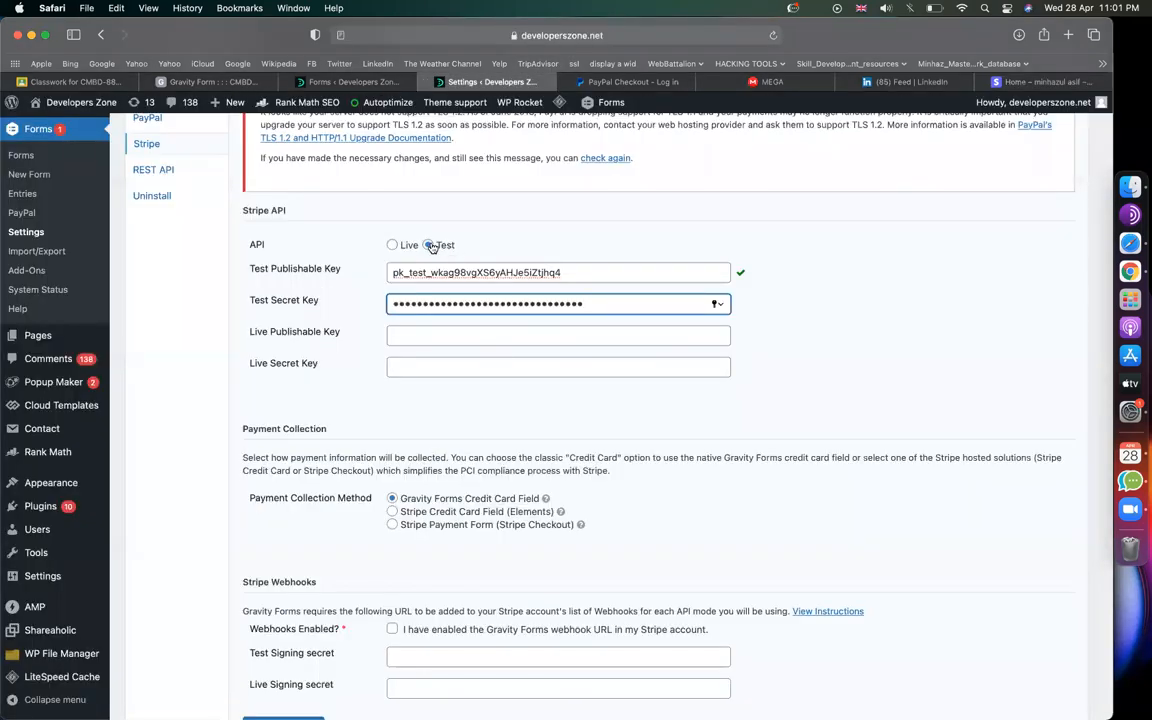
# - Set the payment collection method to Stripe Credit Card Field (Elements)
pyautogui.scroll(-5, 421, 381)
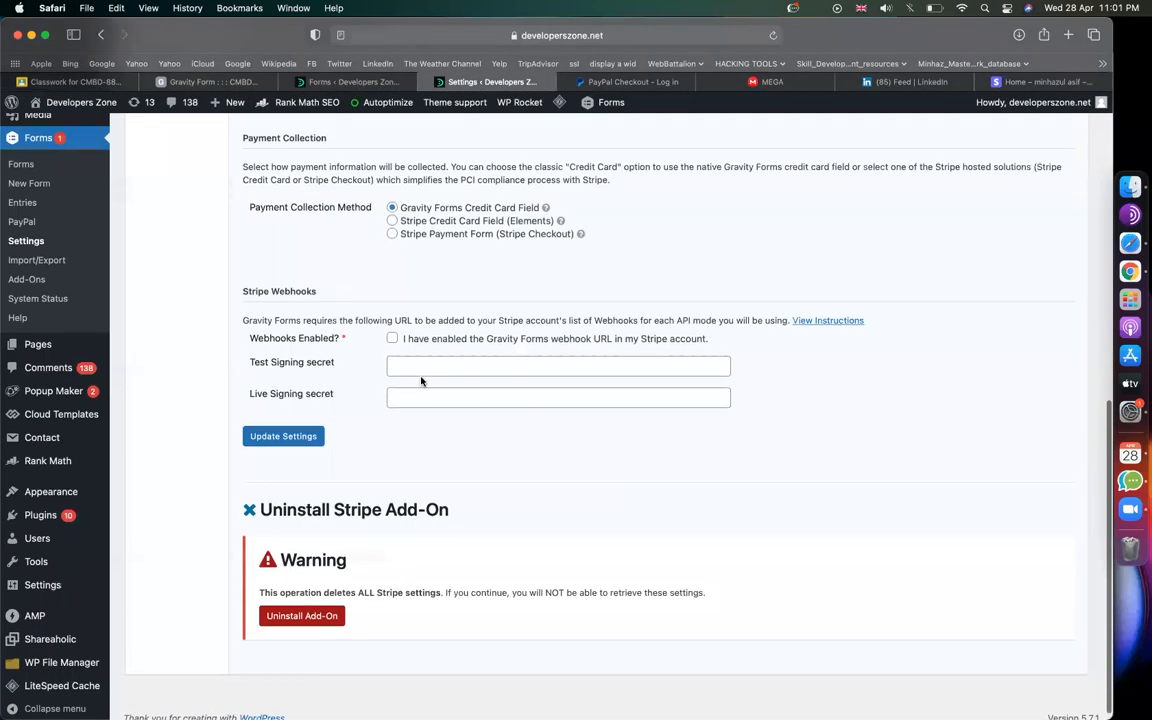
pyautogui.scroll(1, 421, 381)
pyautogui.scroll(1, 345, 328)
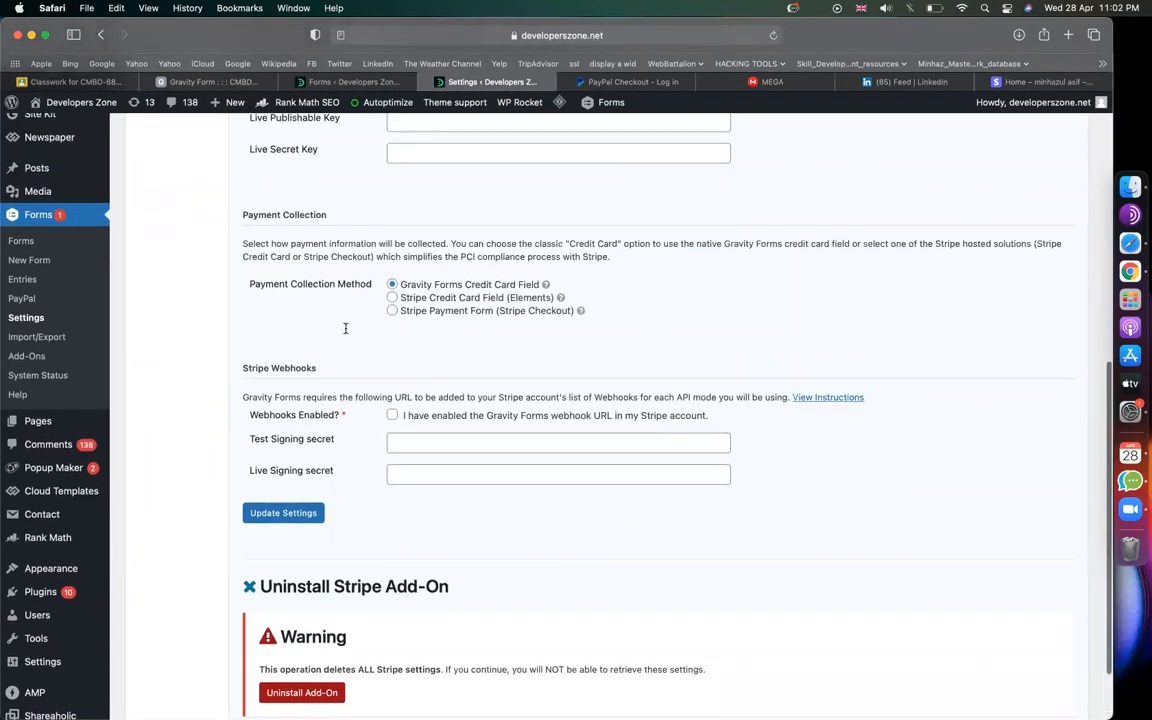
pyautogui.scroll(1, 345, 328)
pyautogui.scroll(3, 369, 333)
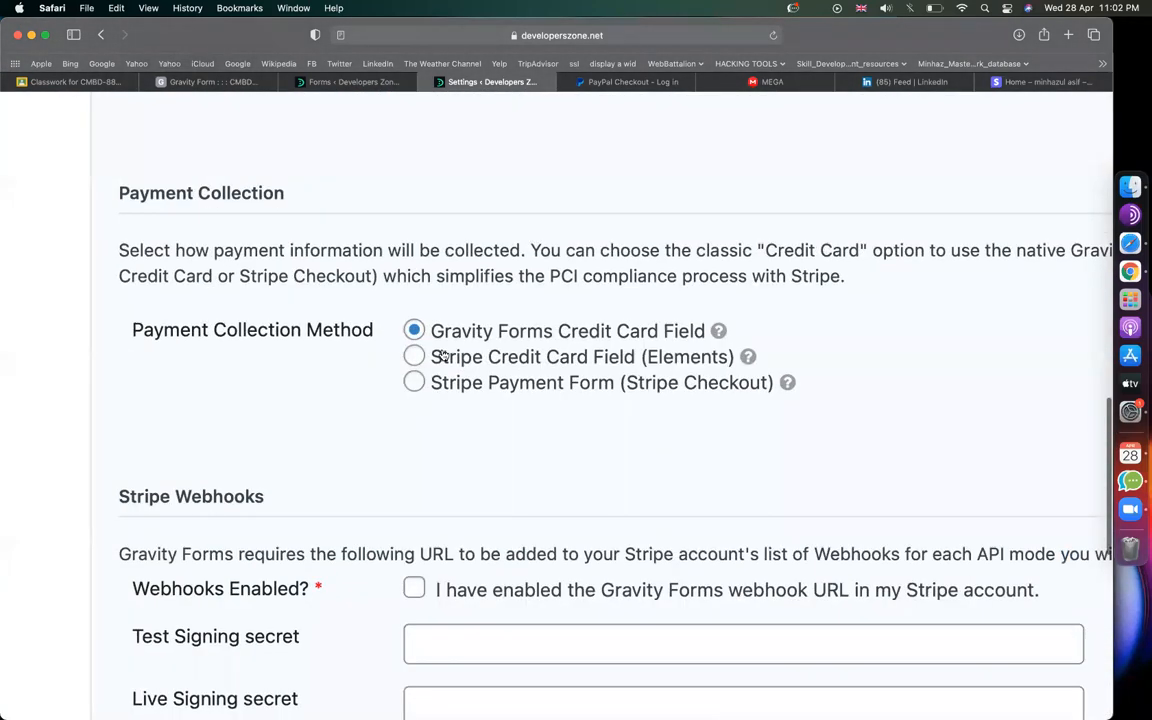
pyautogui.click(392, 344)
pyautogui.scroll(-3, 416, 359)
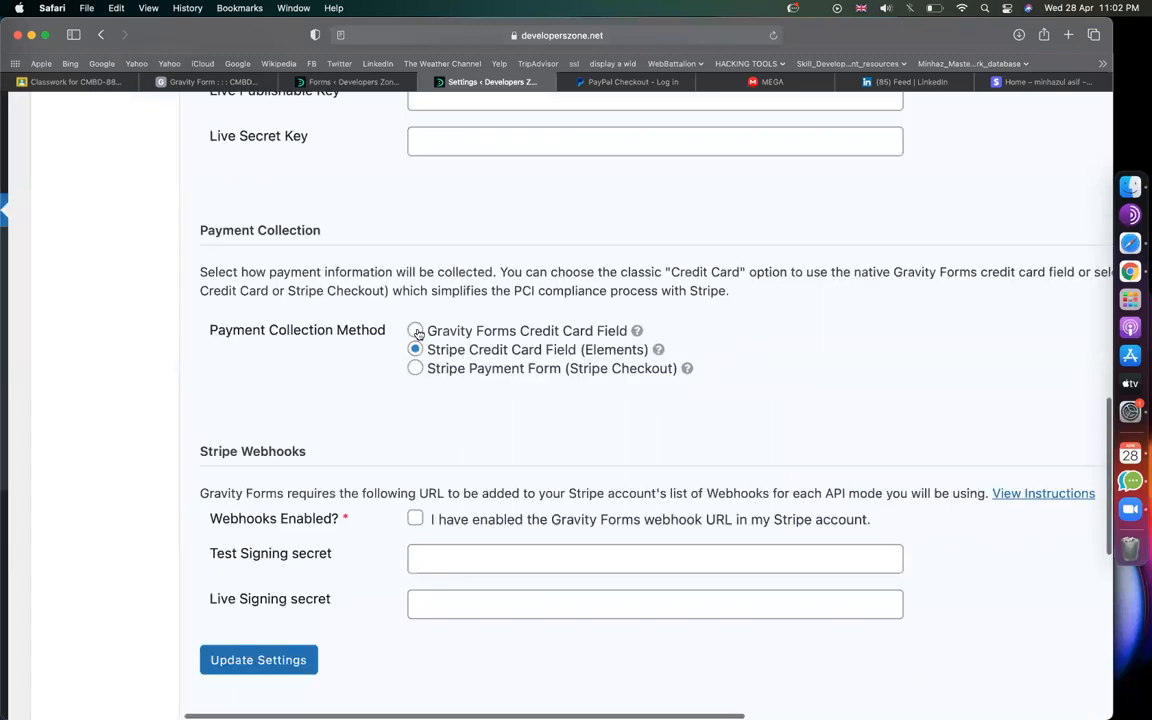
# - Confirm the Gravity Forms Credit Card Field collection note and save the Stripe add-on settings
pyautogui.click(212, 81)
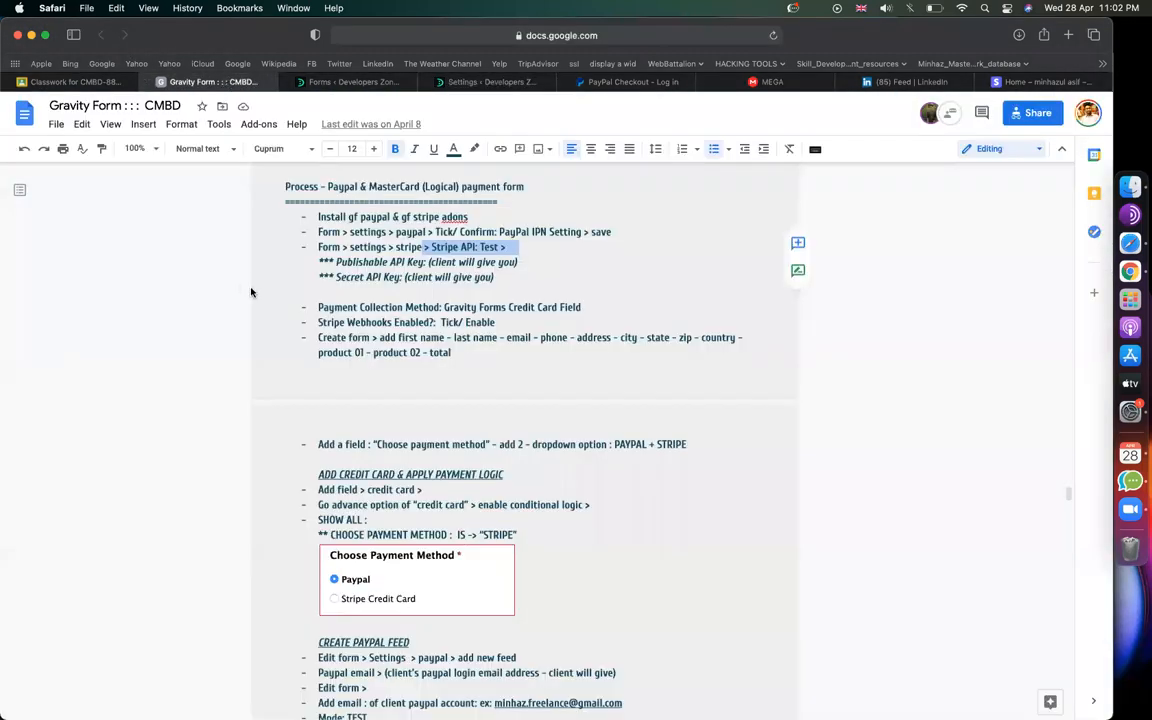
pyautogui.click(358, 262)
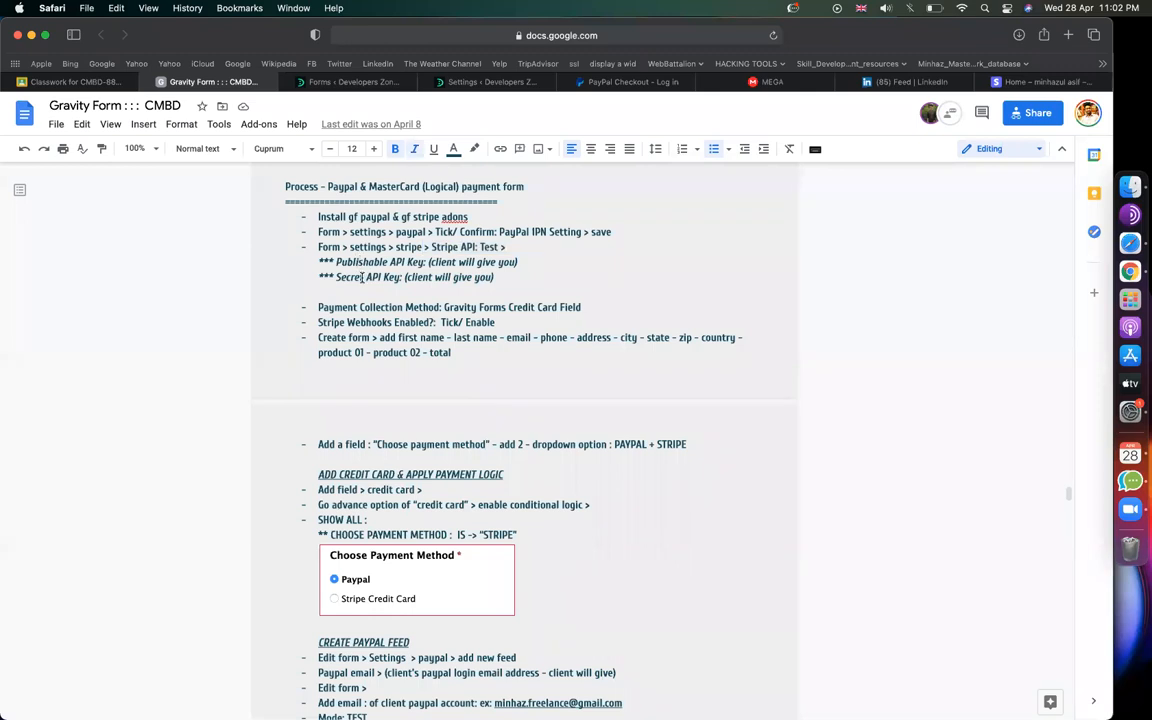
pyautogui.click(380, 309)
pyautogui.moveTo(446, 307); pyautogui.dragTo(594, 303)
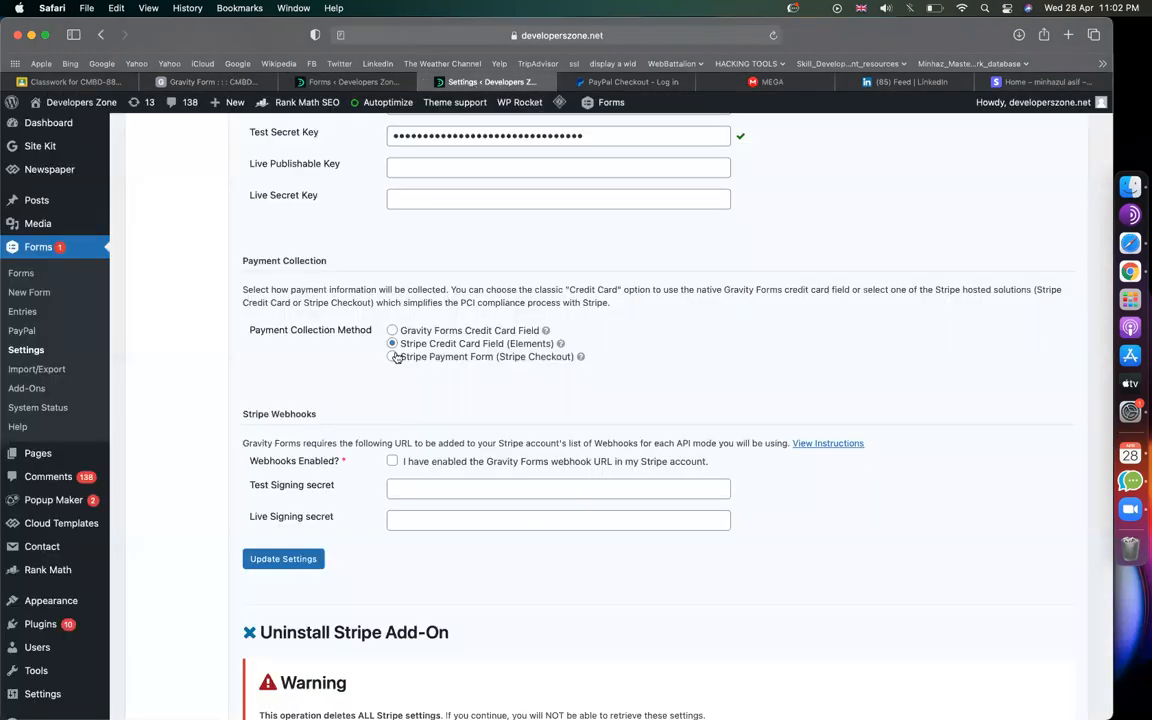
pyautogui.click(440, 81)
pyautogui.scroll(-3, 399, 333)
pyautogui.click(285, 421)
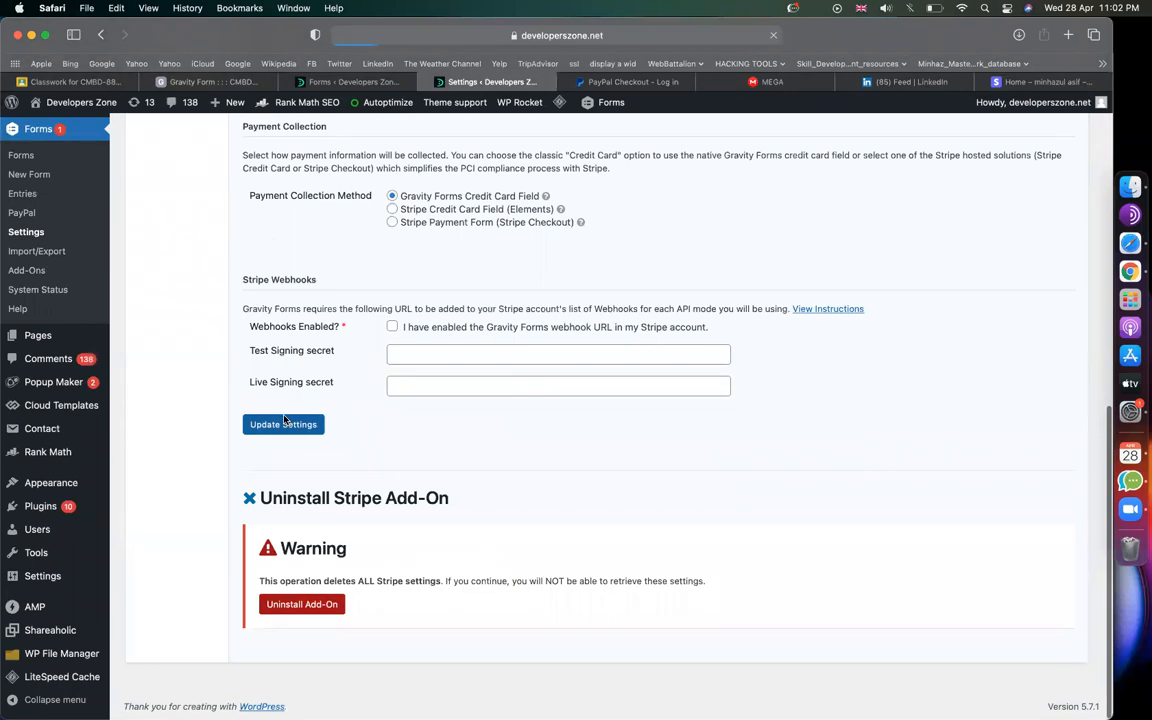
# - Following the Webhooks note, enable Stripe webhooks and save the settings again
pyautogui.click(210, 81)
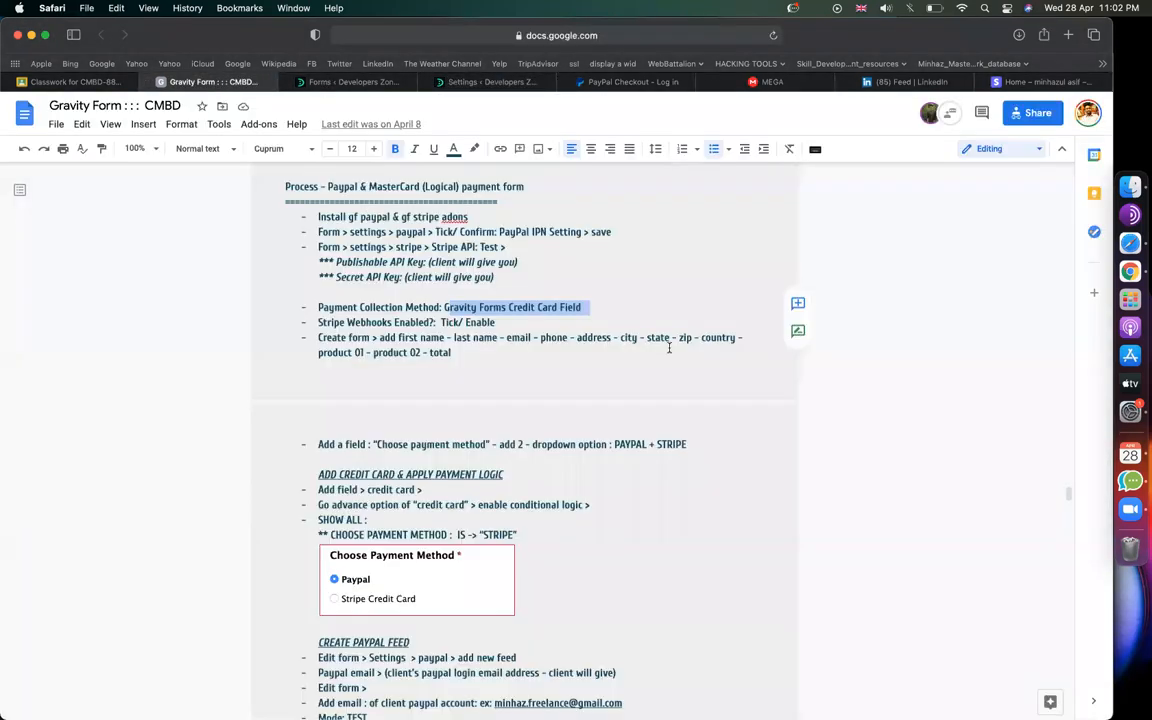
pyautogui.click(189, 410)
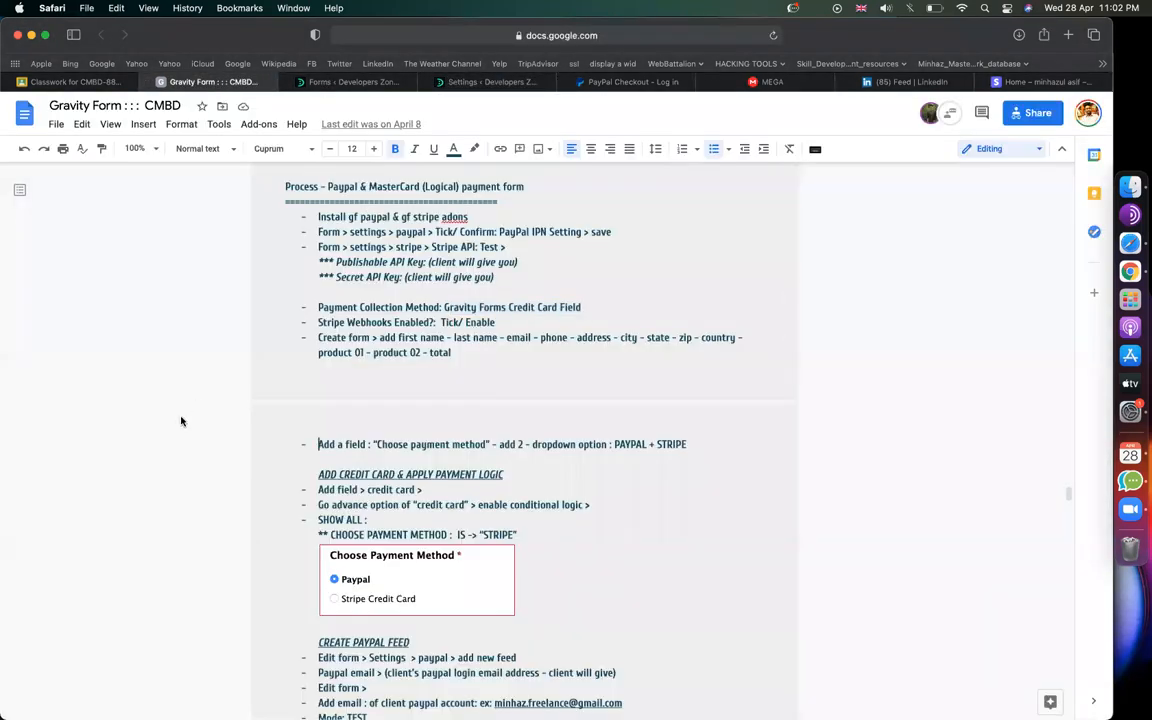
pyautogui.doubleClick(373, 328)
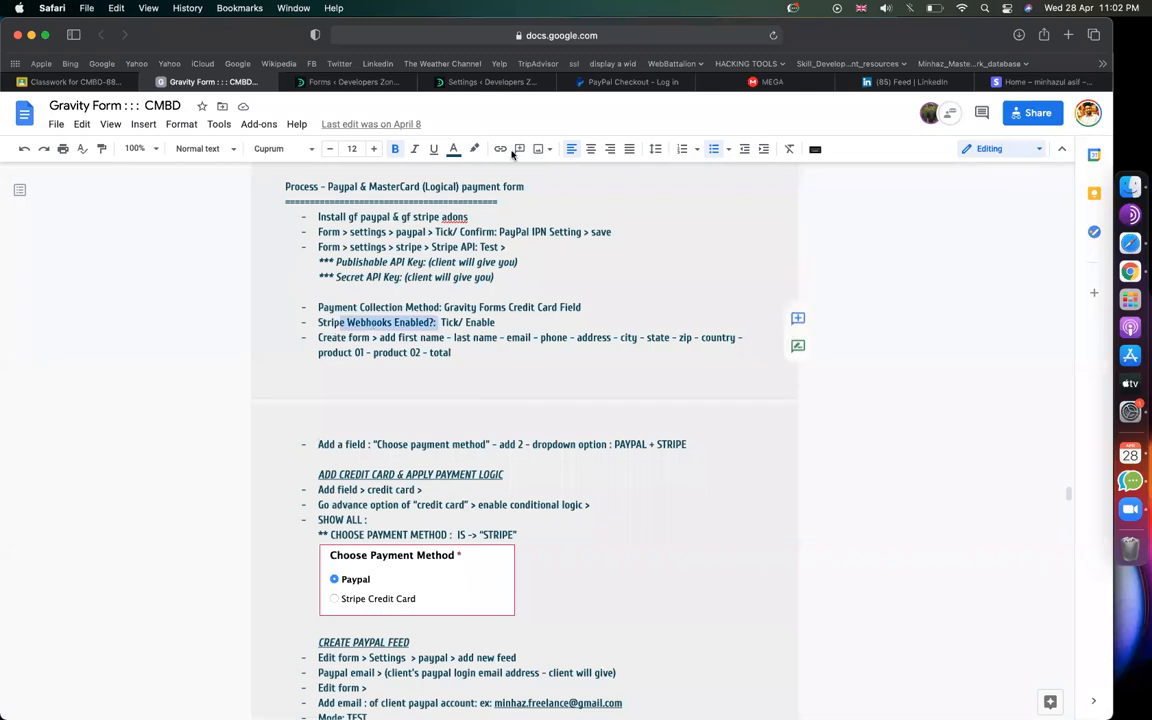
pyautogui.click(490, 81)
pyautogui.scroll(-10, 440, 391)
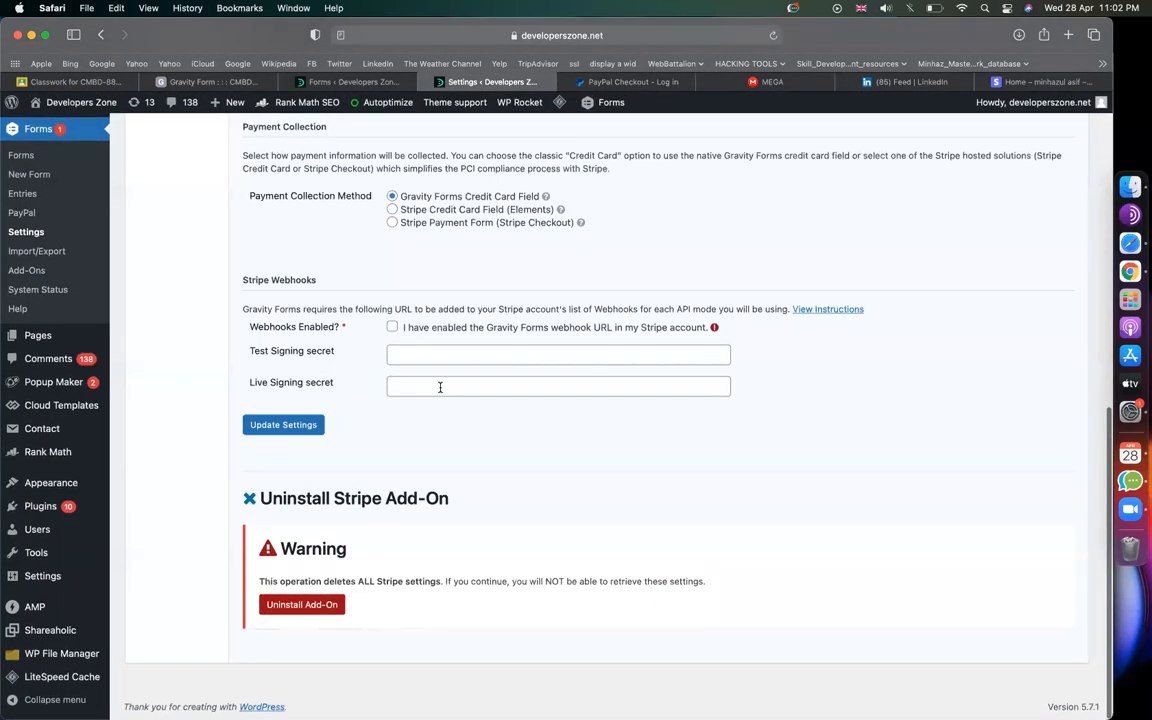
pyautogui.click(392, 328)
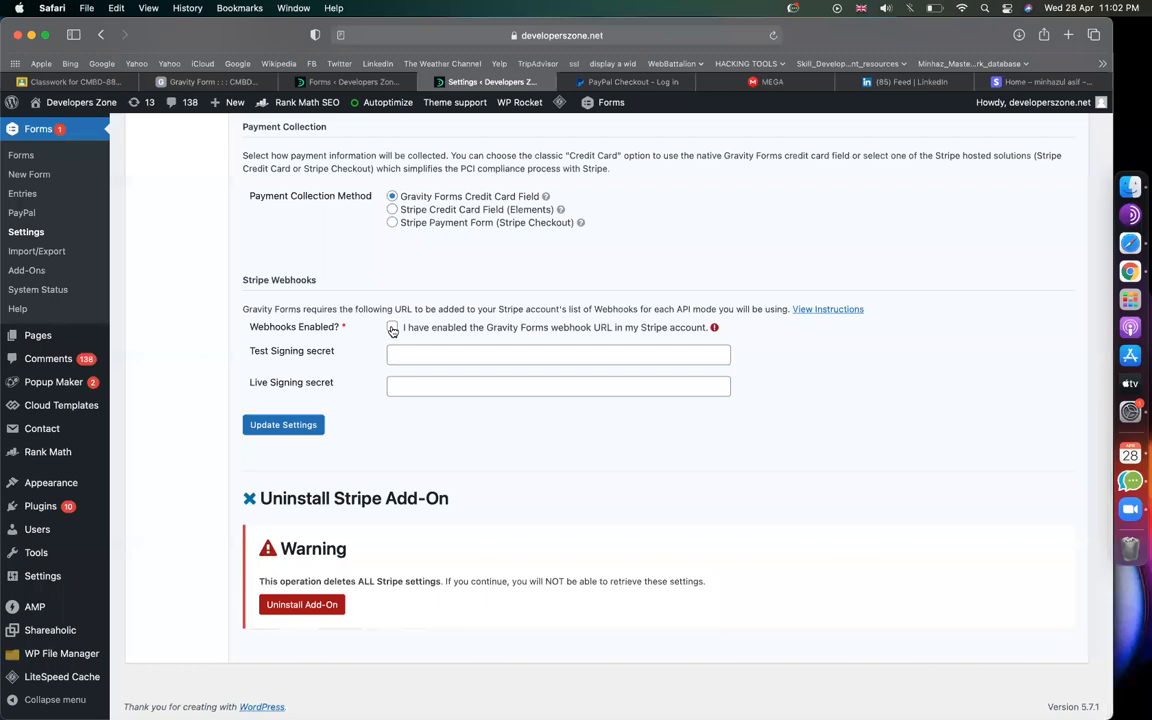
pyautogui.click(285, 424)
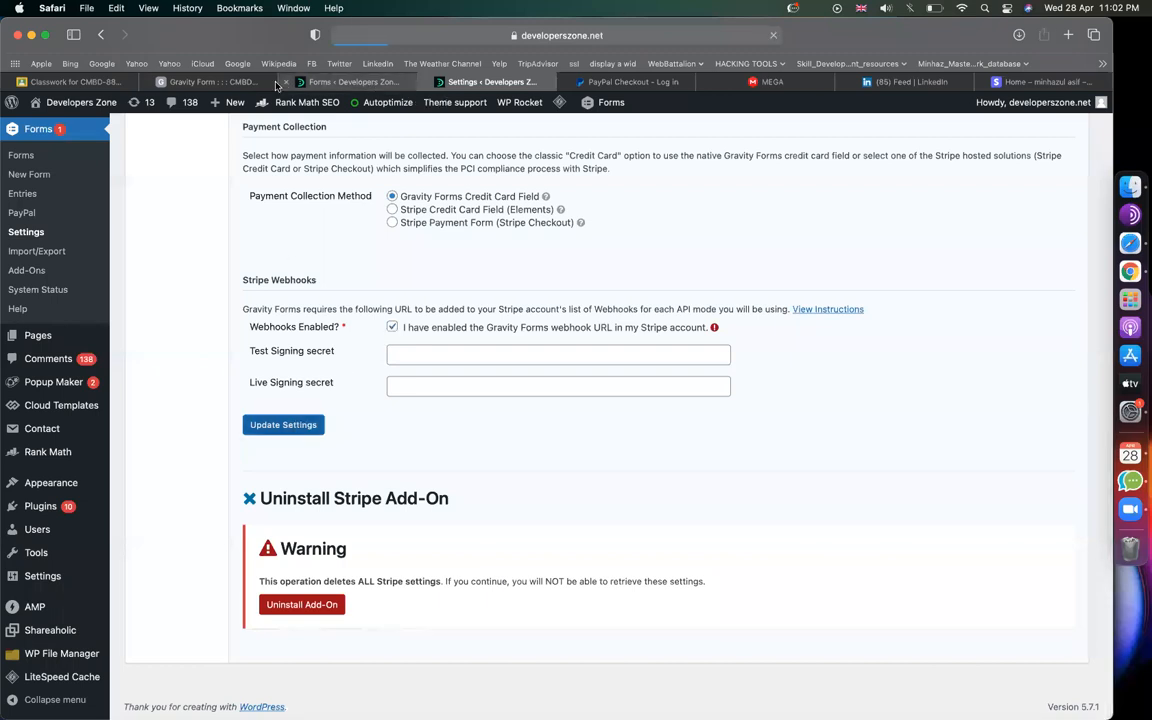
# - Highlight the Create form instruction and the list of form fields in the notes
pyautogui.click(210, 81)
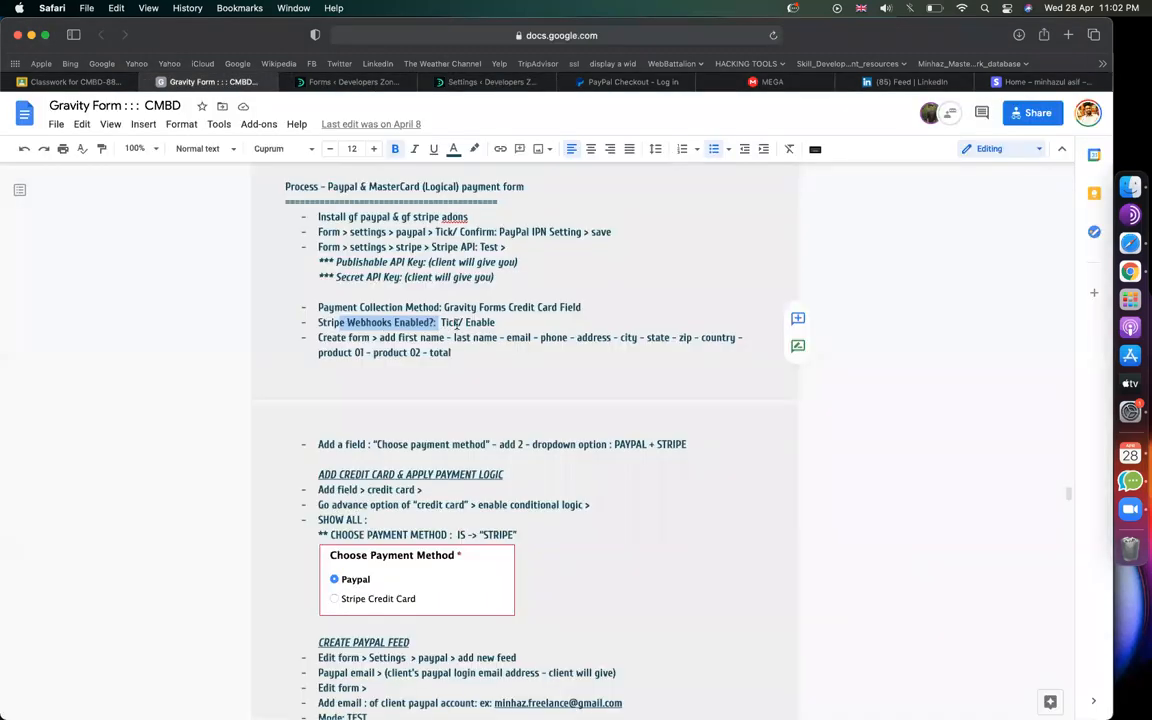
pyautogui.click(456, 324)
pyautogui.moveTo(371, 338); pyautogui.dragTo(558, 338)
pyautogui.click(425, 359)
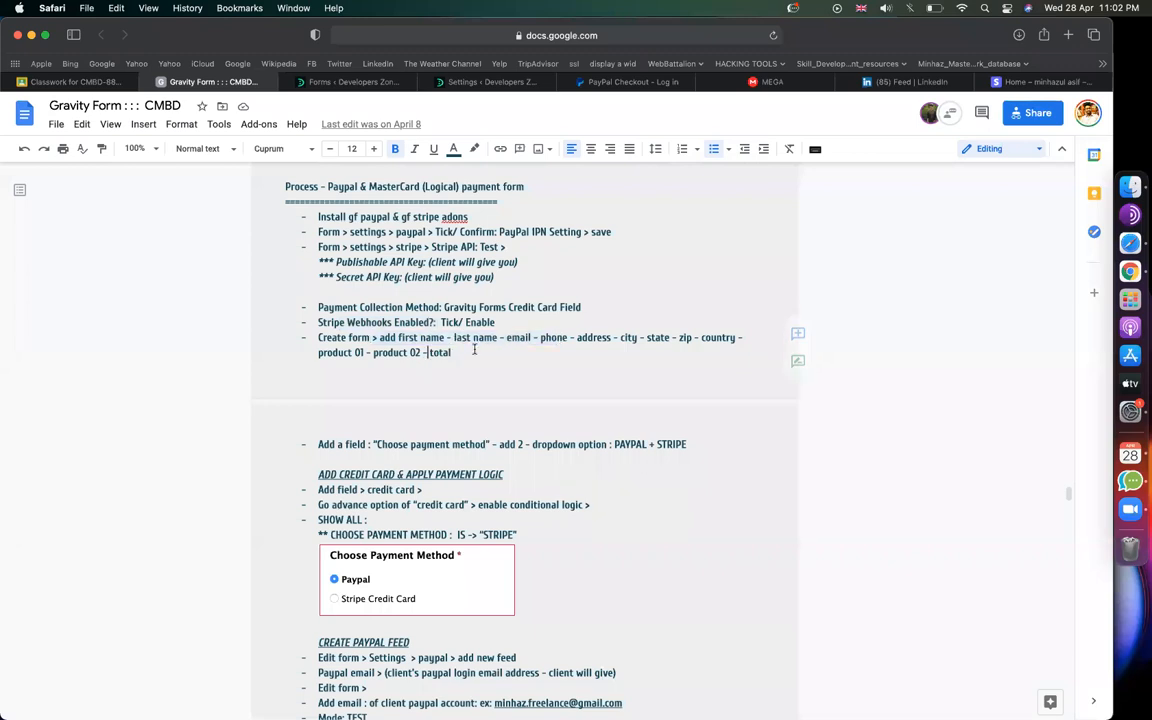
pyautogui.moveTo(473, 350); pyautogui.dragTo(340, 333)
# - Open the payment form editor and reload it without resending form data
pyautogui.click(484, 86)
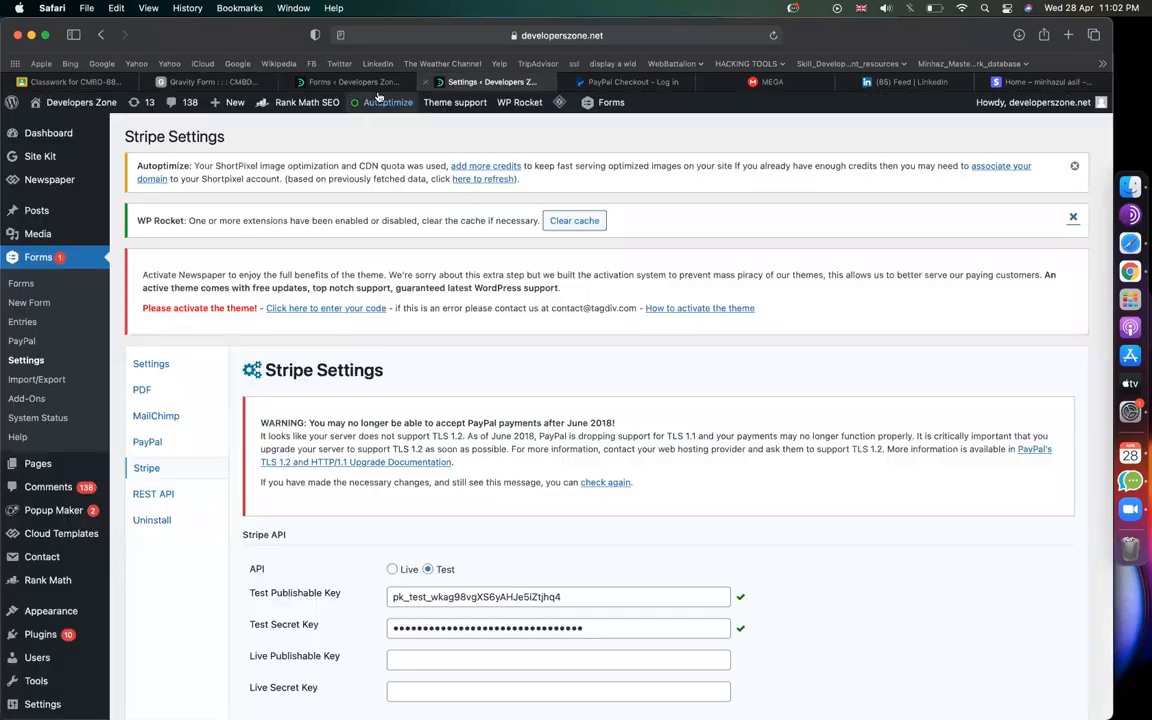
pyautogui.click(372, 87)
pyautogui.scroll(-5, 440, 470)
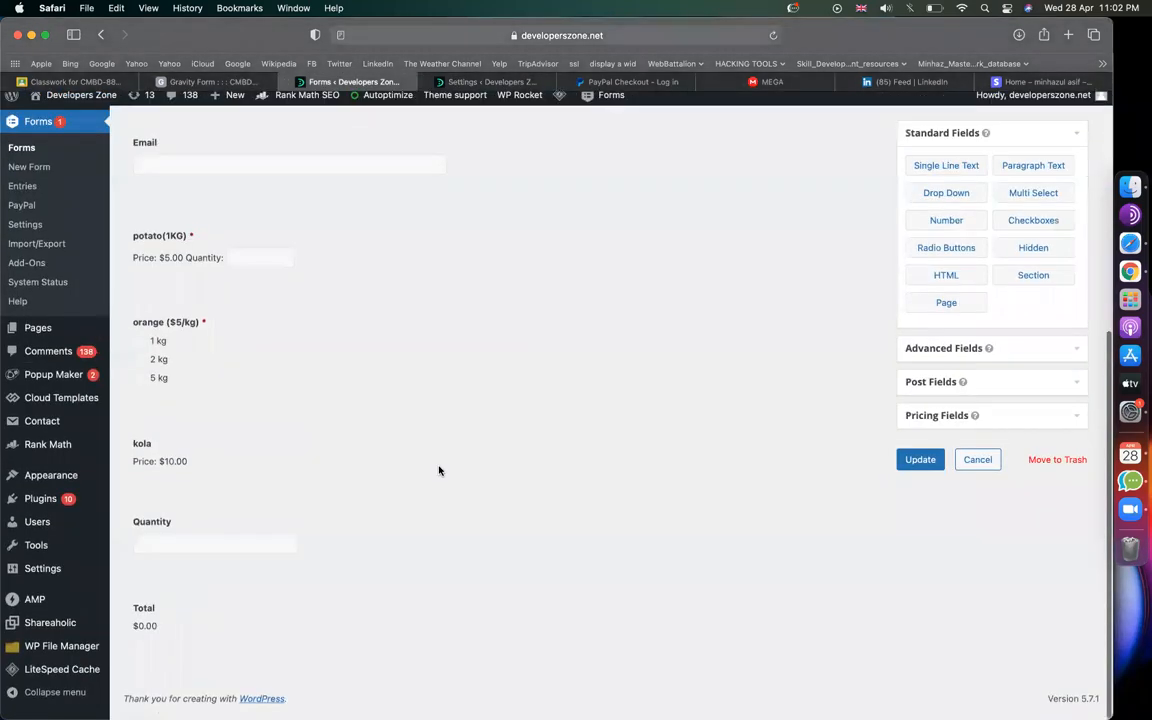
pyautogui.click(775, 35)
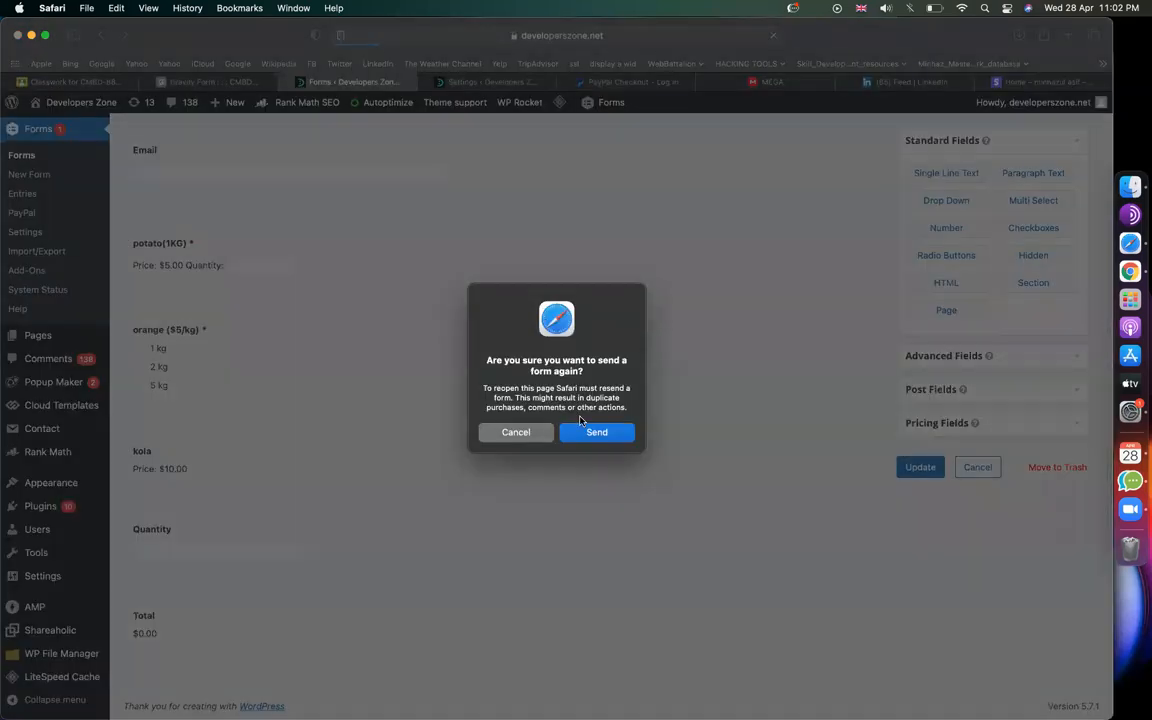
pyautogui.click(514, 432)
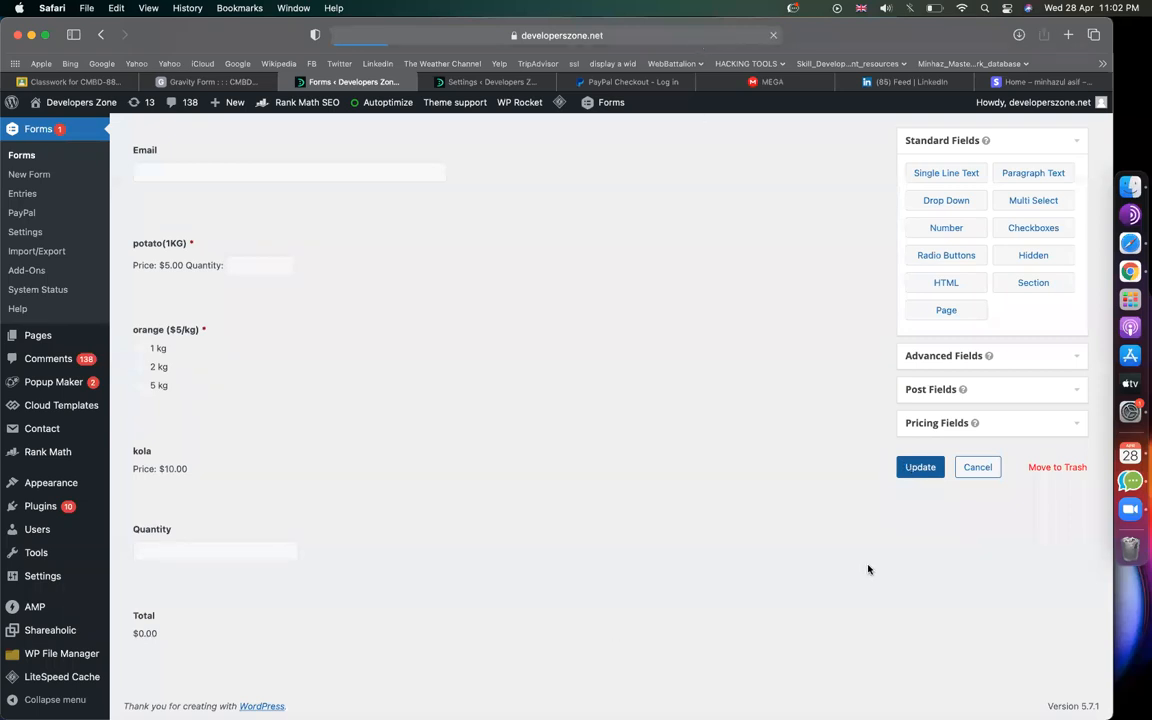
pyautogui.scroll(-4, 571, 455)
pyautogui.scroll(8, 571, 455)
# - Open the form's Stripe feed settings and follow the 'add one!' Credit Card field link
pyautogui.moveTo(210, 376)
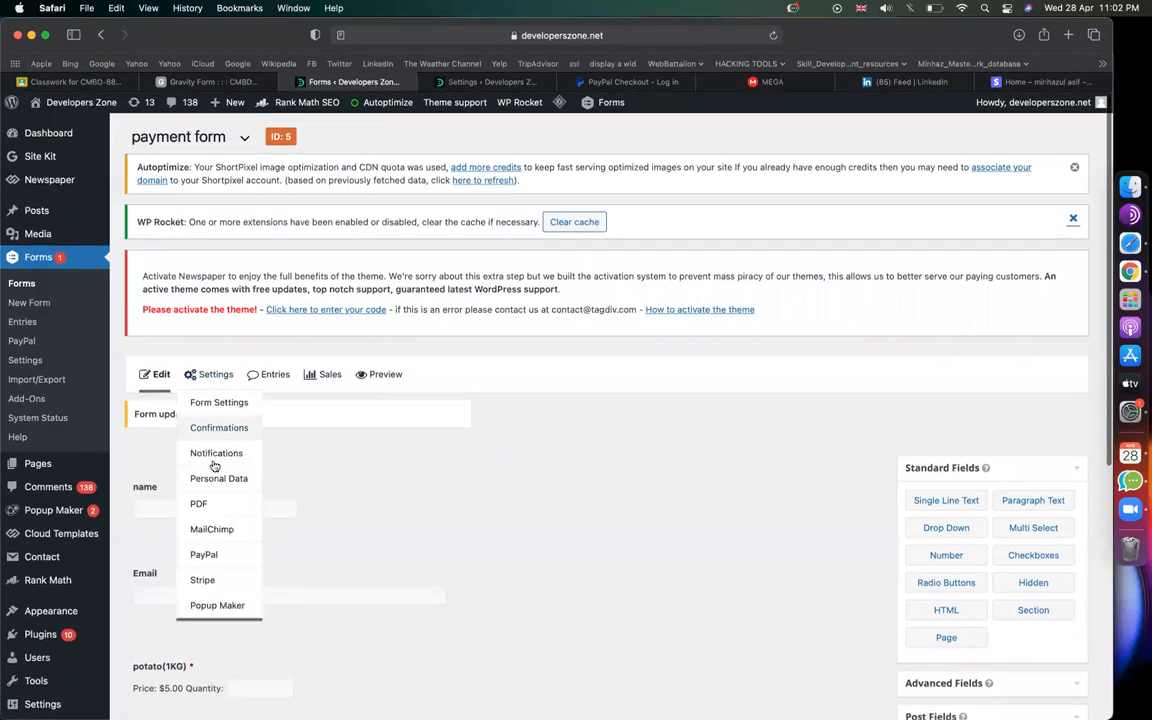
pyautogui.click(220, 582)
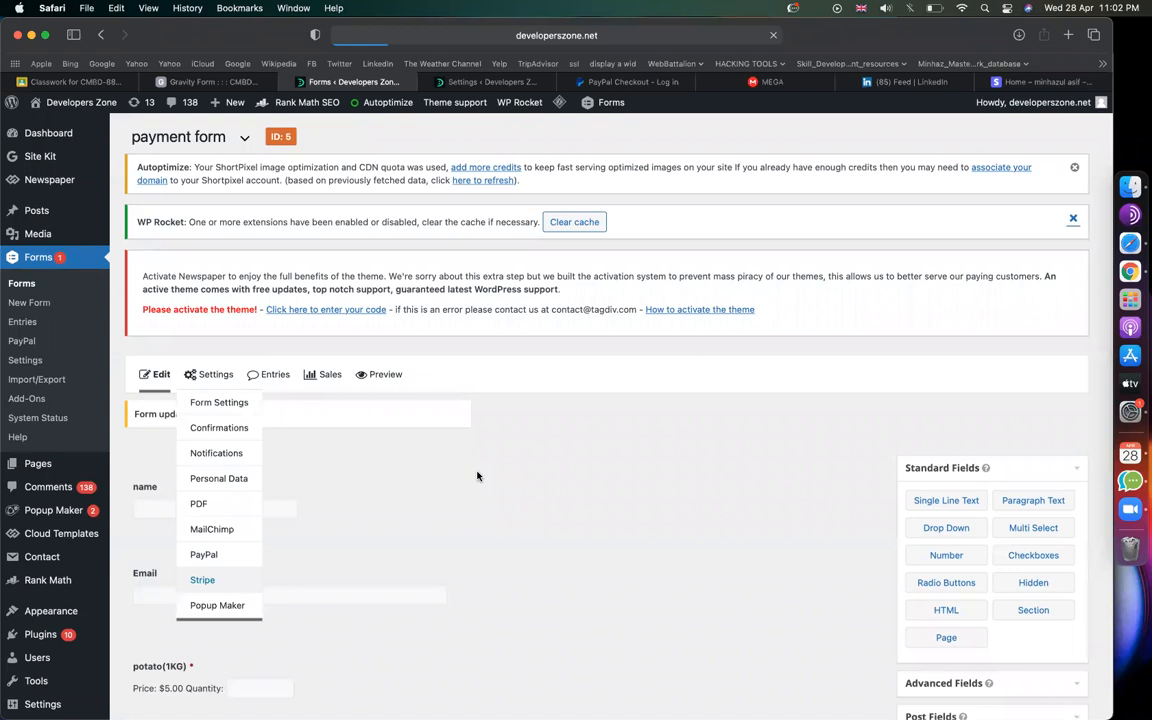
pyautogui.scroll(-3, 550, 458)
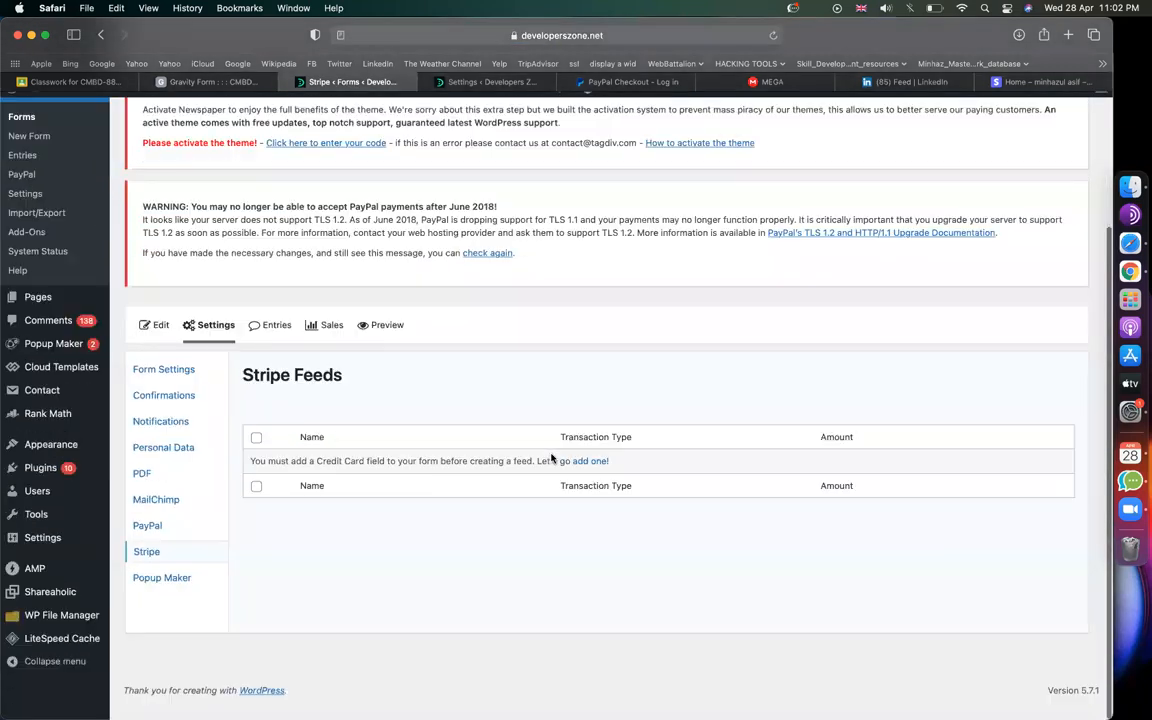
pyautogui.click(594, 478)
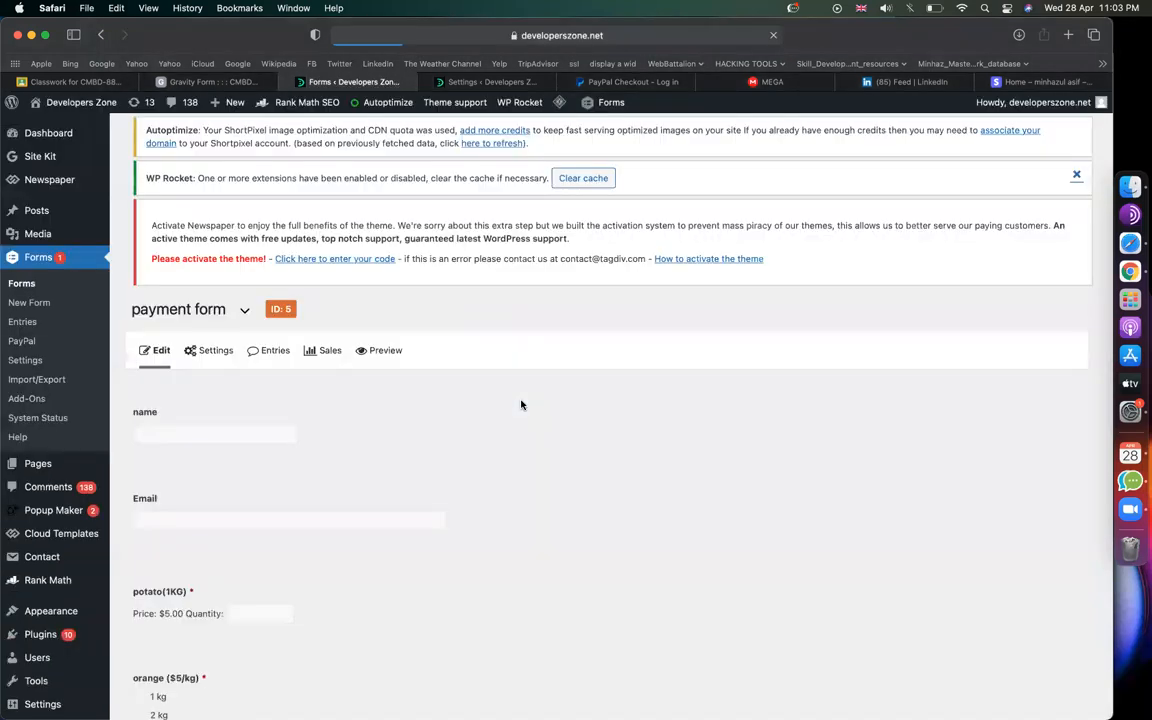
pyautogui.moveTo(208, 376)
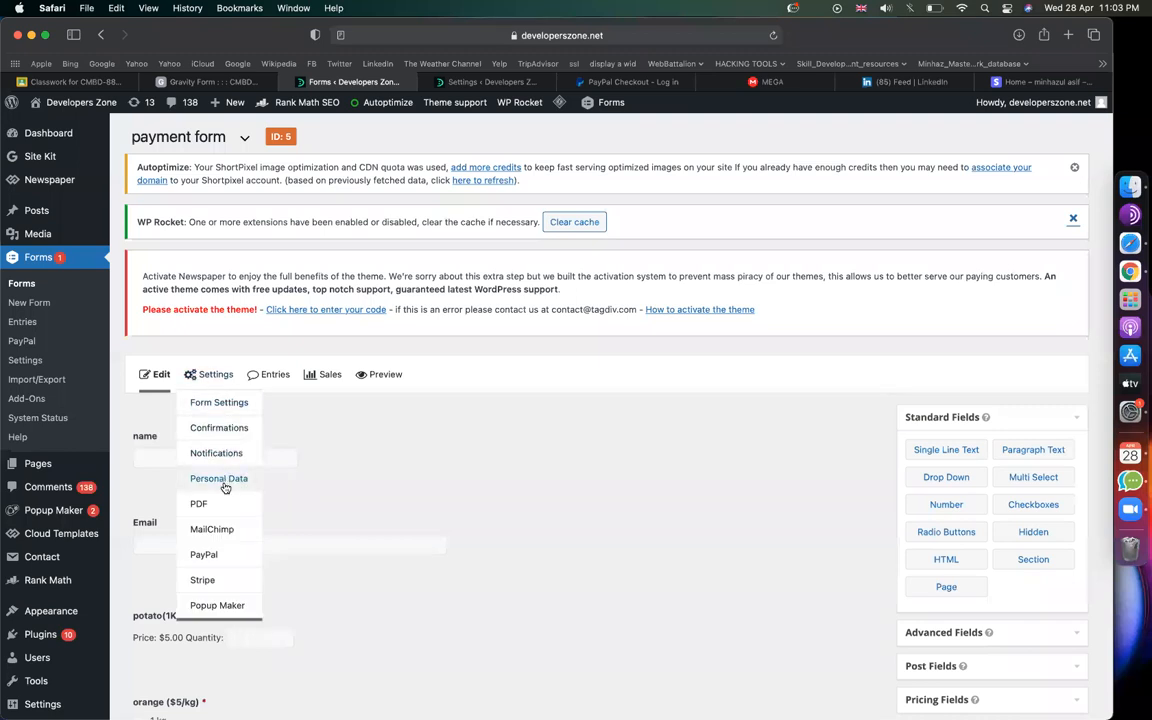
pyautogui.click(205, 580)
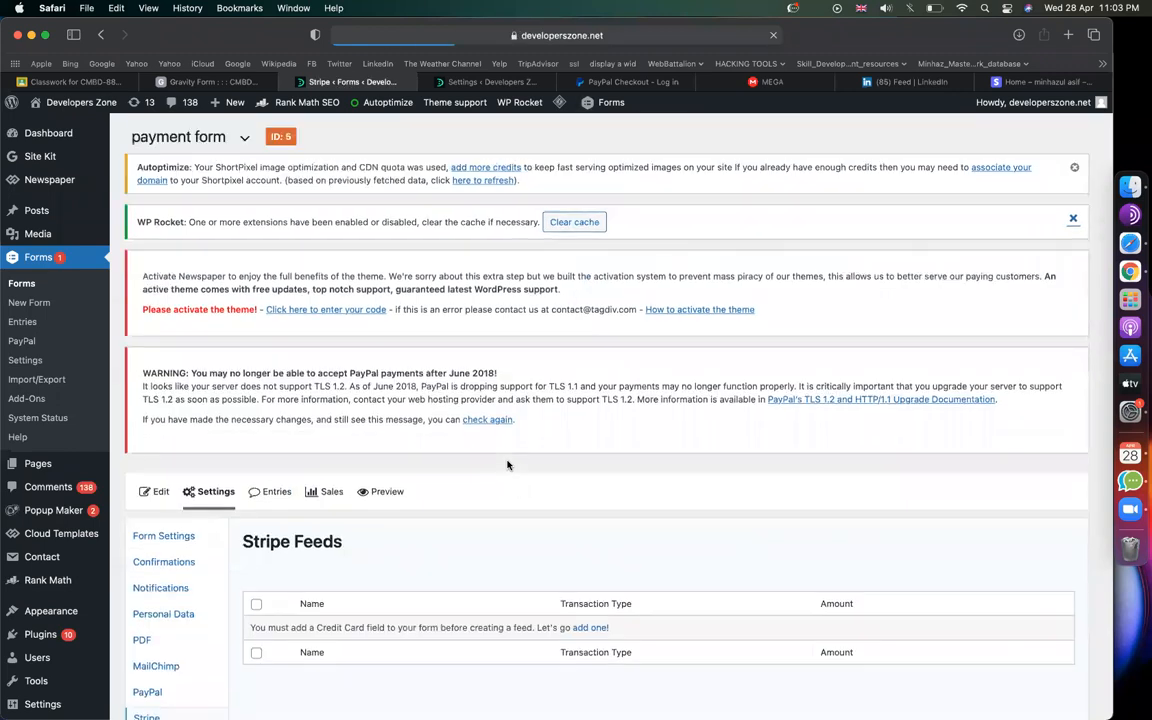
pyautogui.scroll(-3, 507, 465)
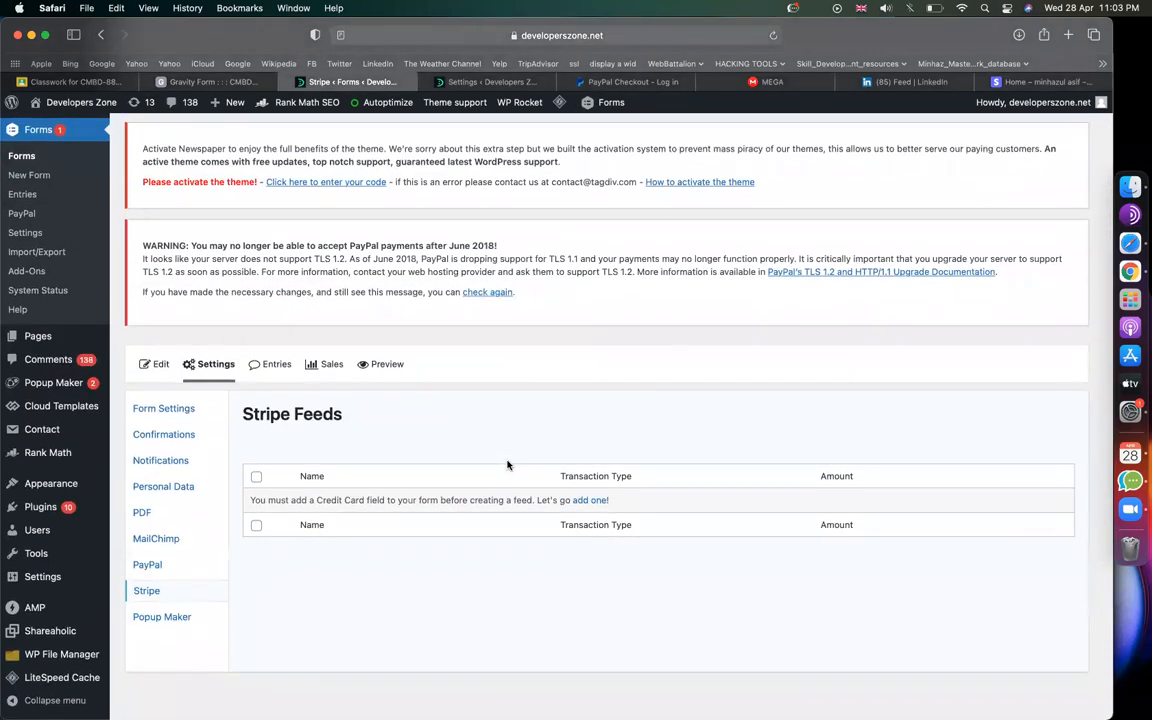
pyautogui.click(590, 500)
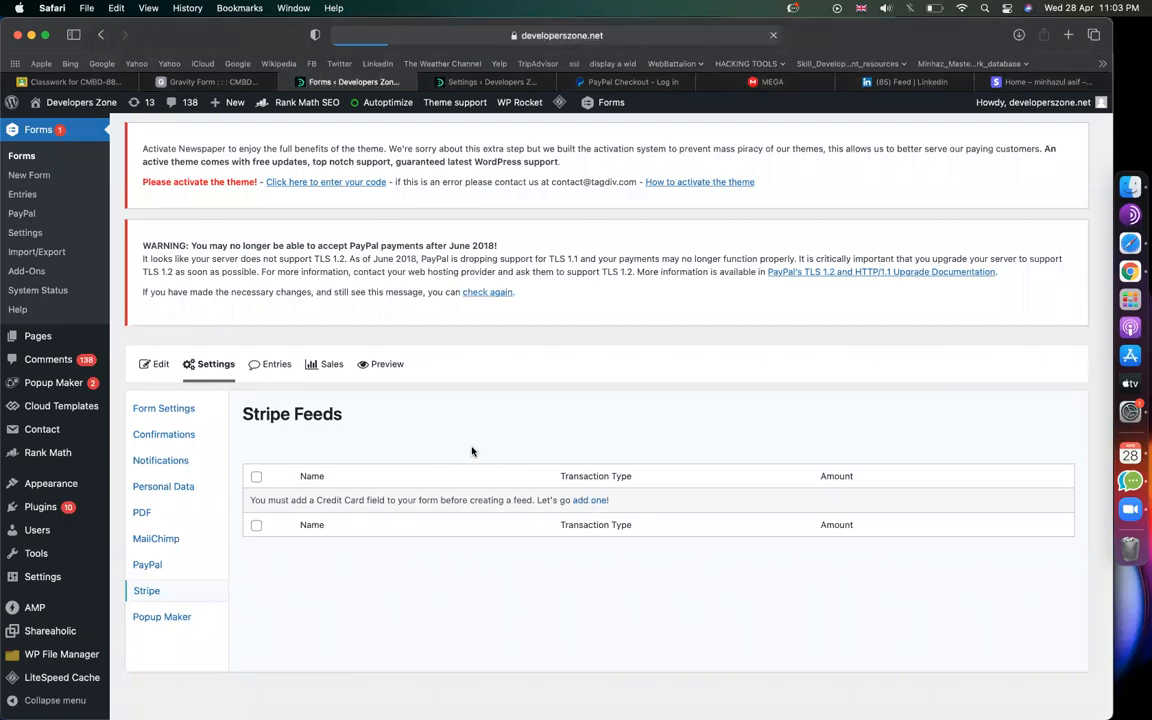
# - Drag a Credit Card field from Pricing Fields into the form just below Total
pyautogui.scroll(-5, 472, 451)
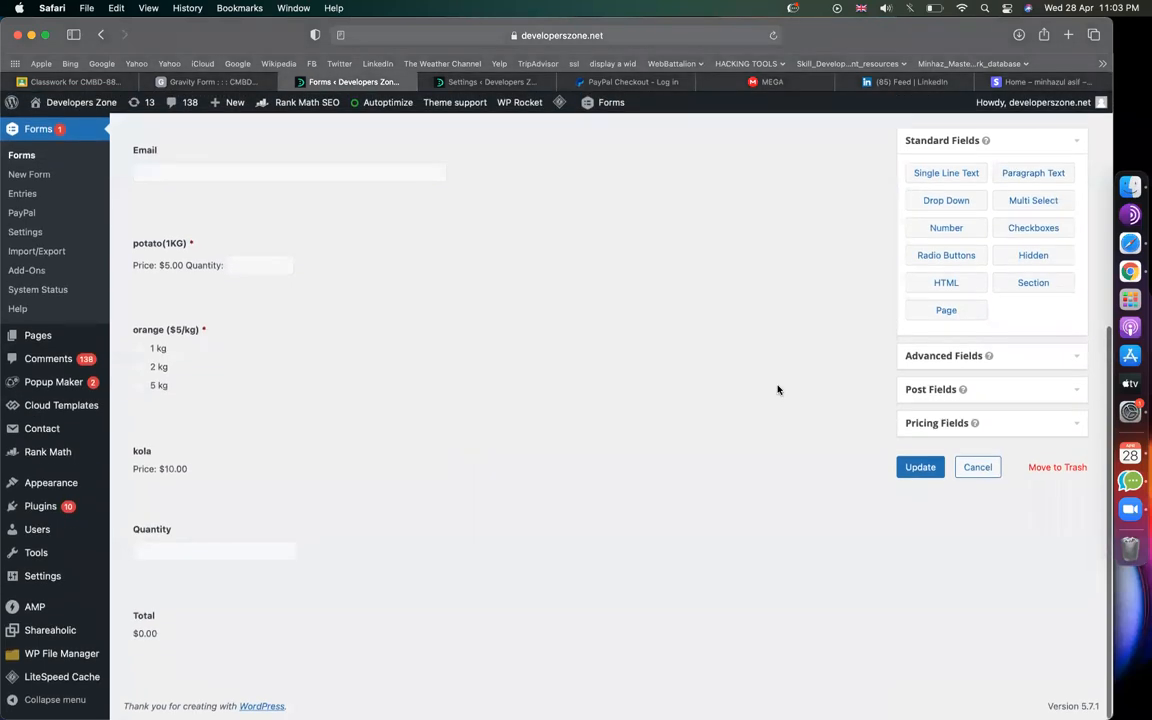
pyautogui.click(985, 426)
pyautogui.scroll(1, 950, 360)
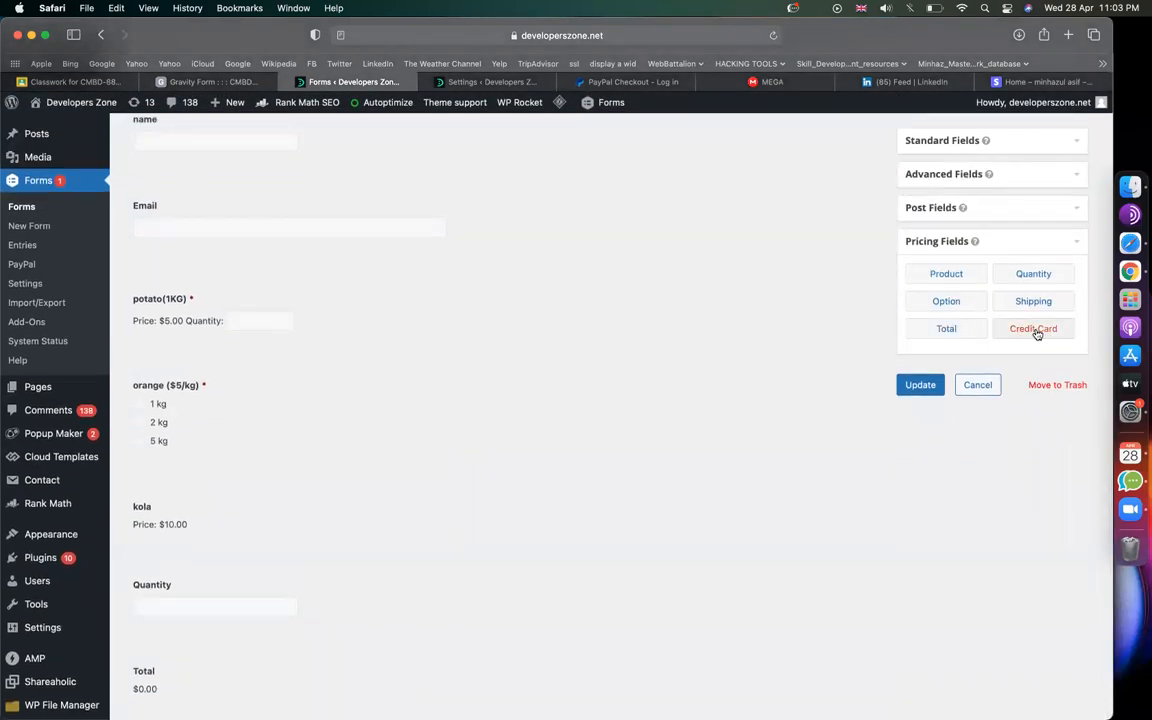
pyautogui.scroll(-1, 571, 463)
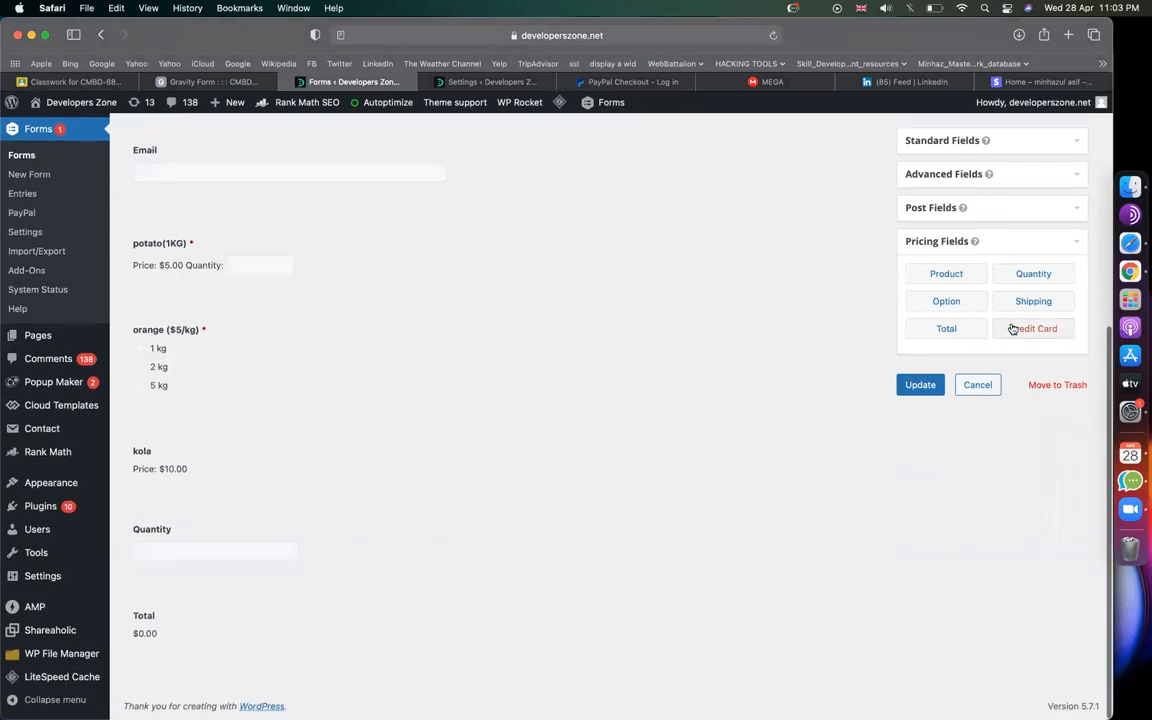
pyautogui.moveTo(1036, 329); pyautogui.dragTo(240, 660)
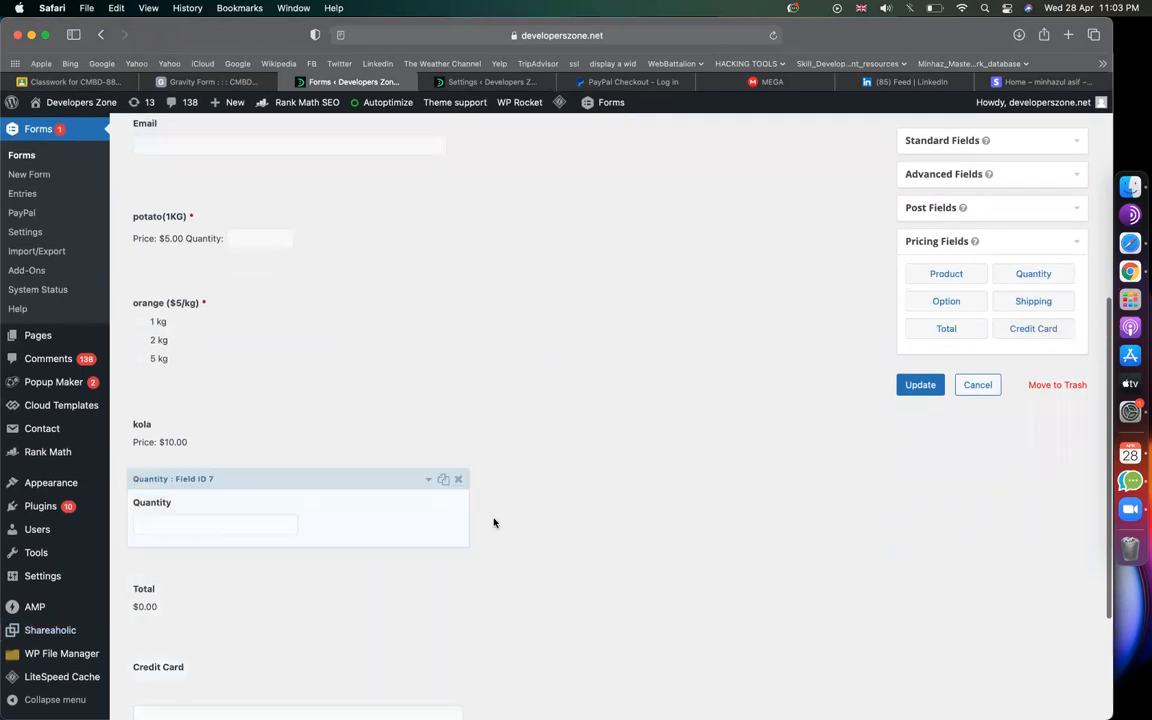
pyautogui.scroll(-3, 288, 512)
pyautogui.scroll(-1, 280, 495)
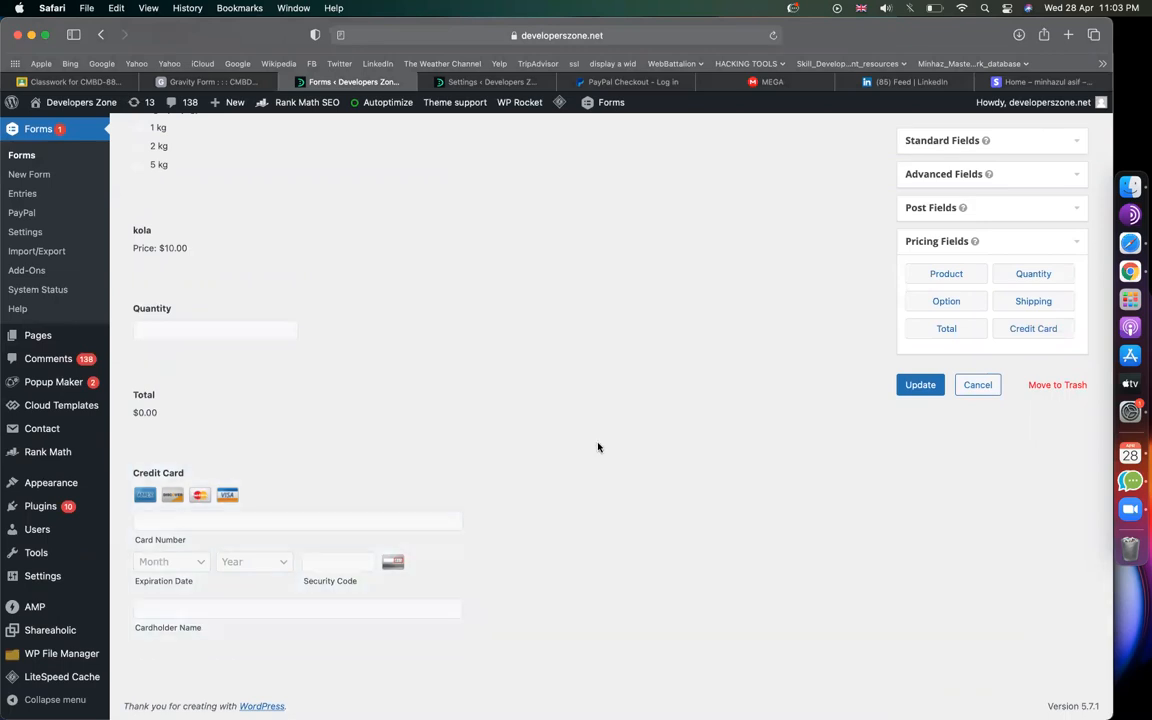
pyautogui.scroll(2, 600, 443)
pyautogui.scroll(-2, 712, 422)
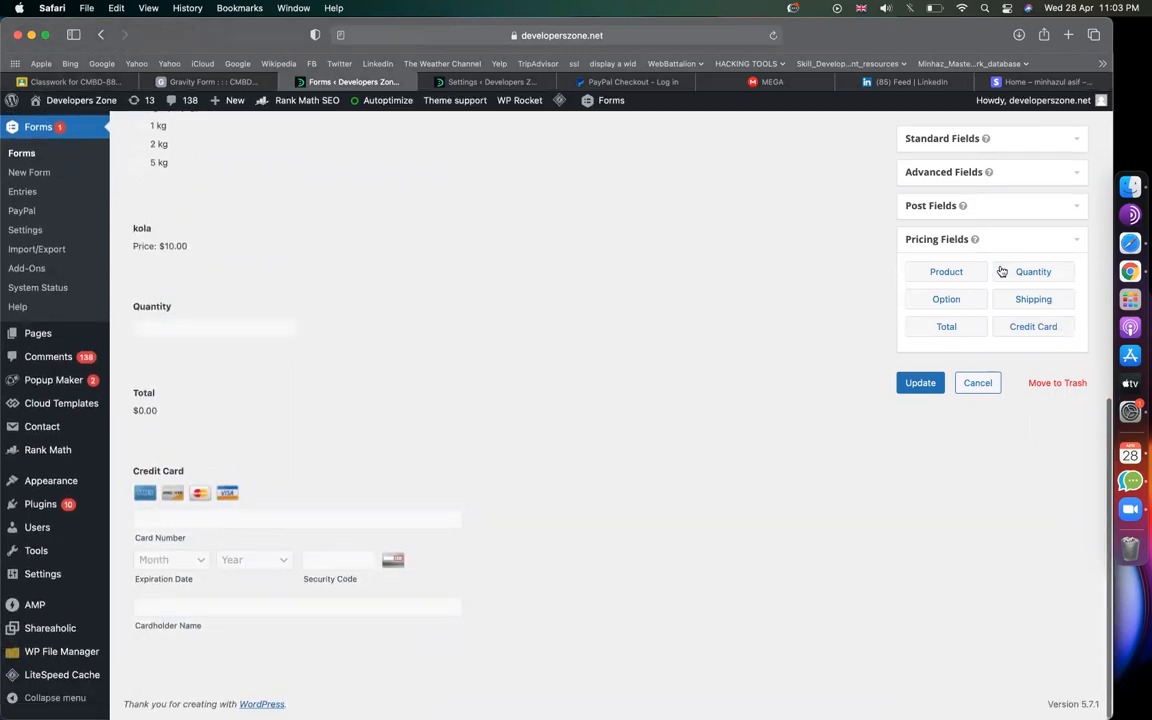
pyautogui.click(952, 181)
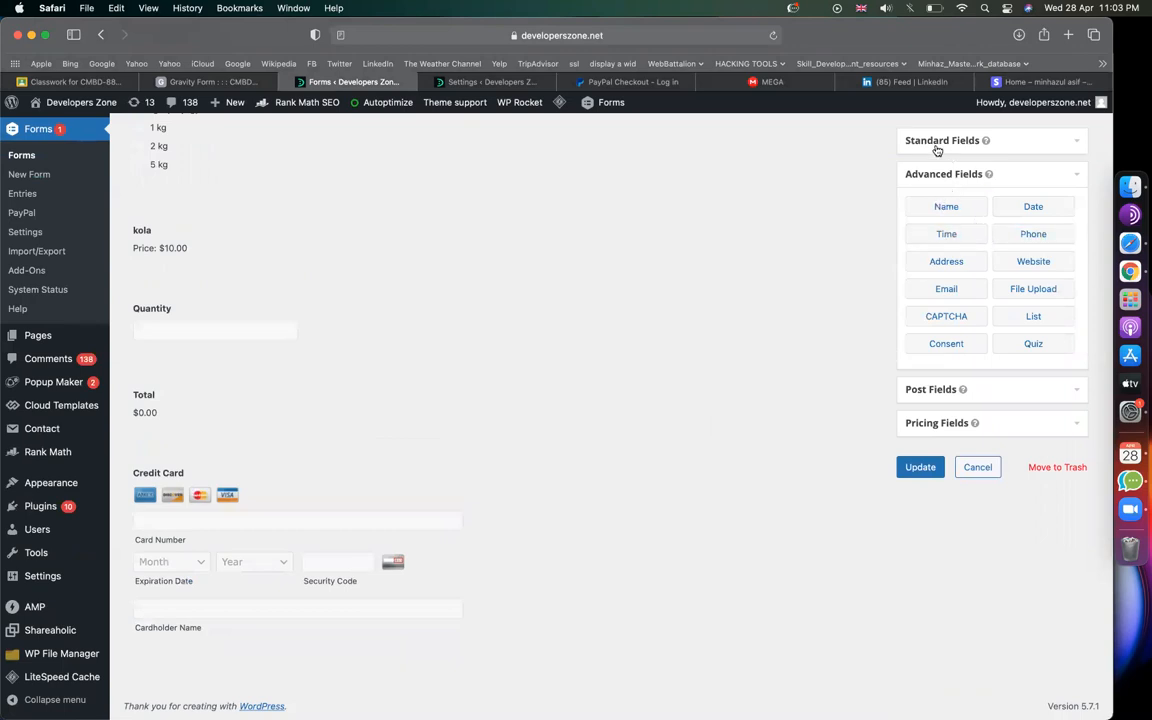
# - Add a Drop Down field above Credit Card and label it 'pay with'
pyautogui.click(937, 141)
pyautogui.moveTo(946, 200); pyautogui.dragTo(165, 463)
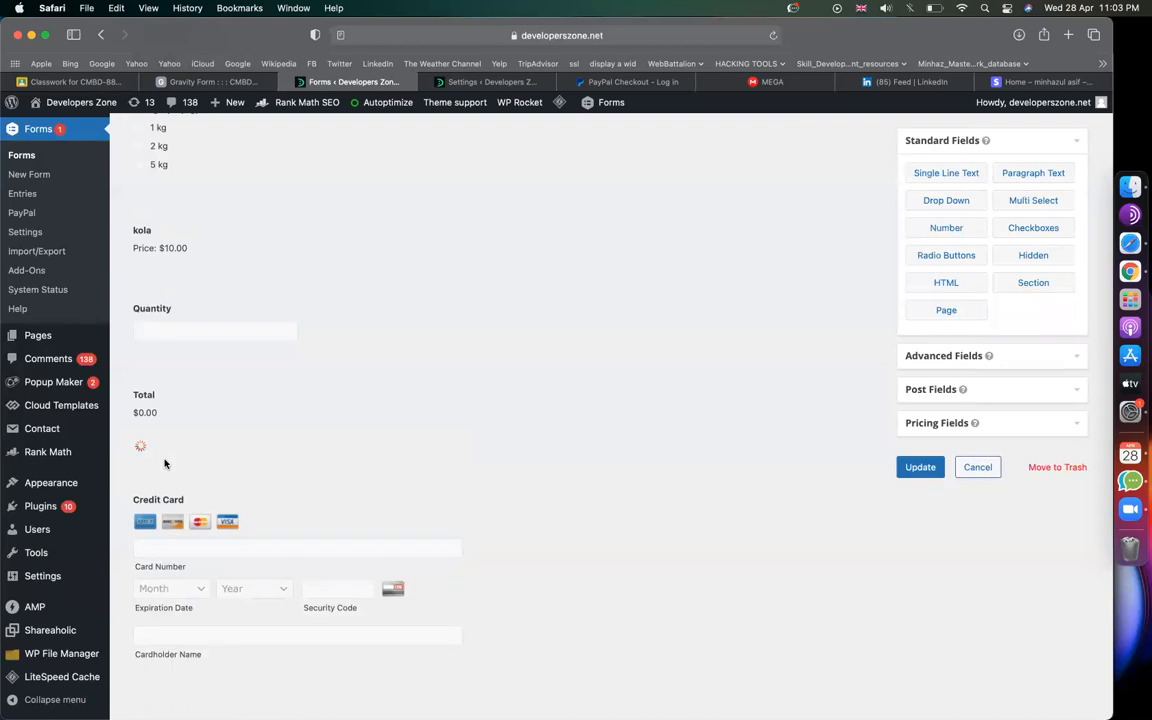
pyautogui.click(226, 476)
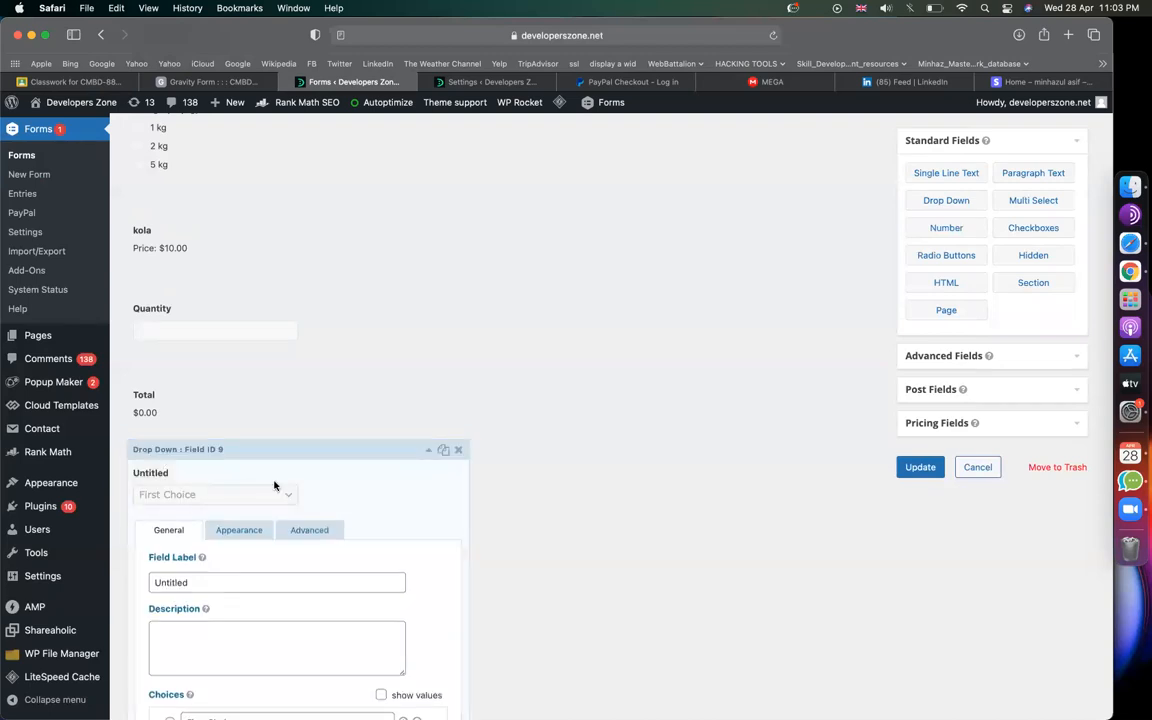
pyautogui.scroll(-2, 266, 484)
pyautogui.doubleClick(236, 501)
pyautogui.write('pay with')
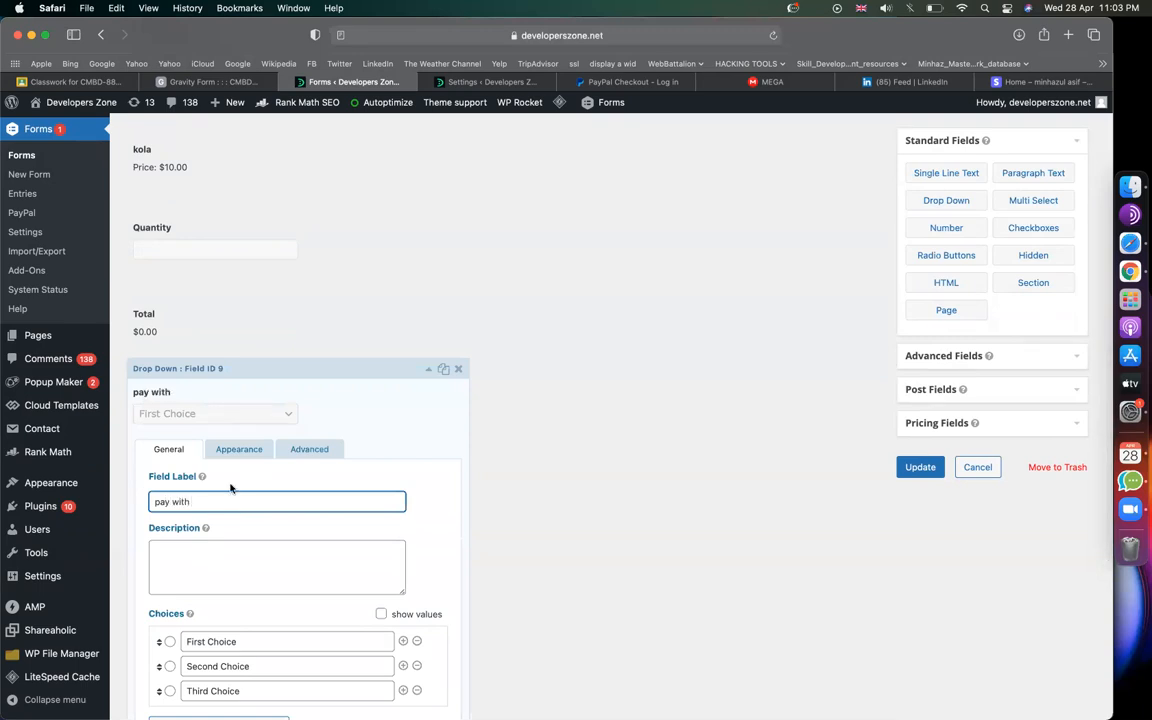
# - Set the dropdown choices to paypal and stripe, removing the third choice
pyautogui.scroll(-2, 249, 536)
pyautogui.tripleClick(249, 536)
pyautogui.write('paypal')
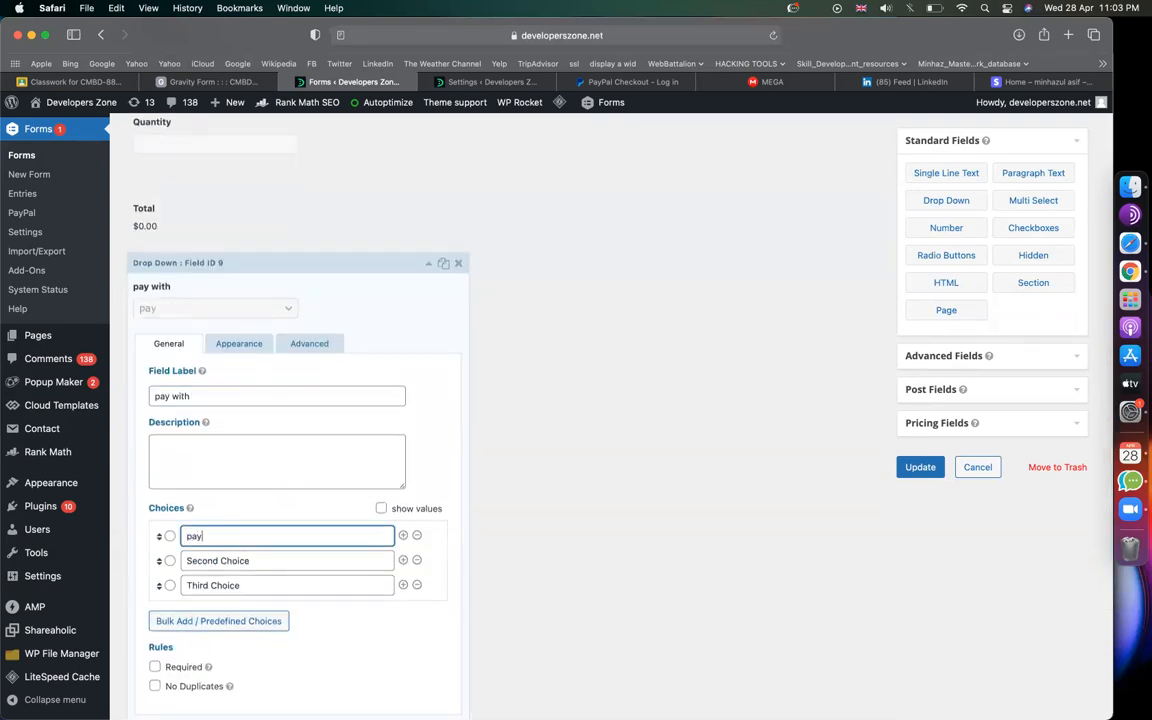
pyautogui.press('Tab')
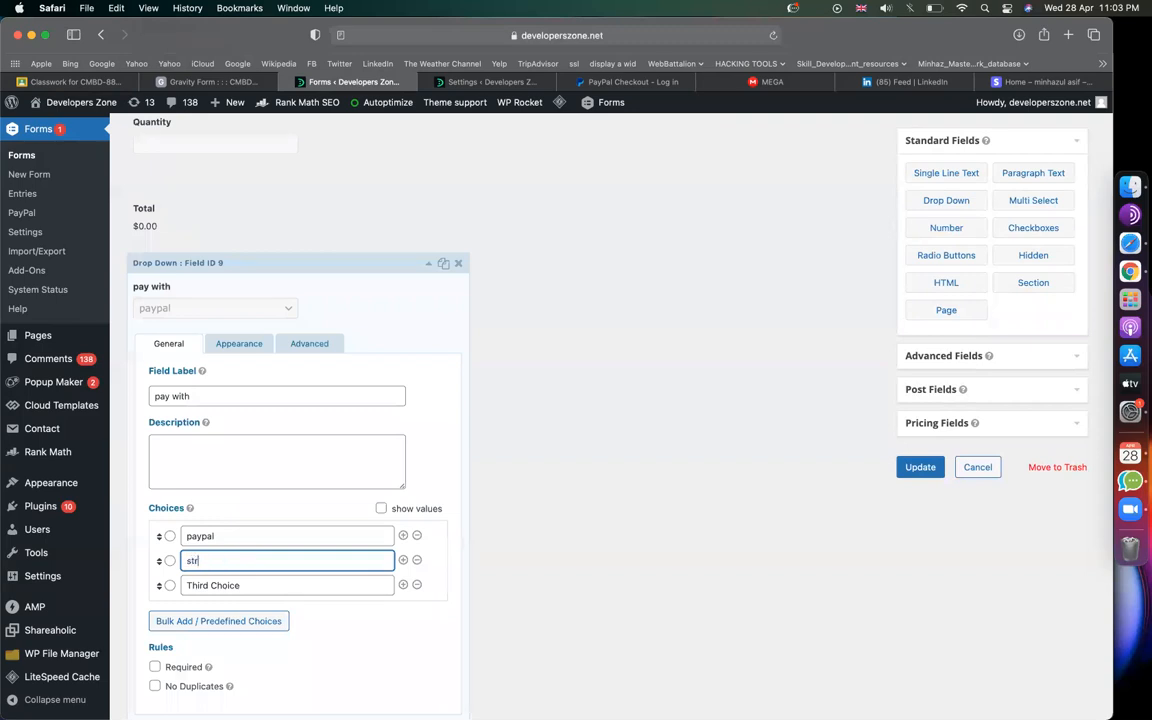
pyautogui.click(417, 585)
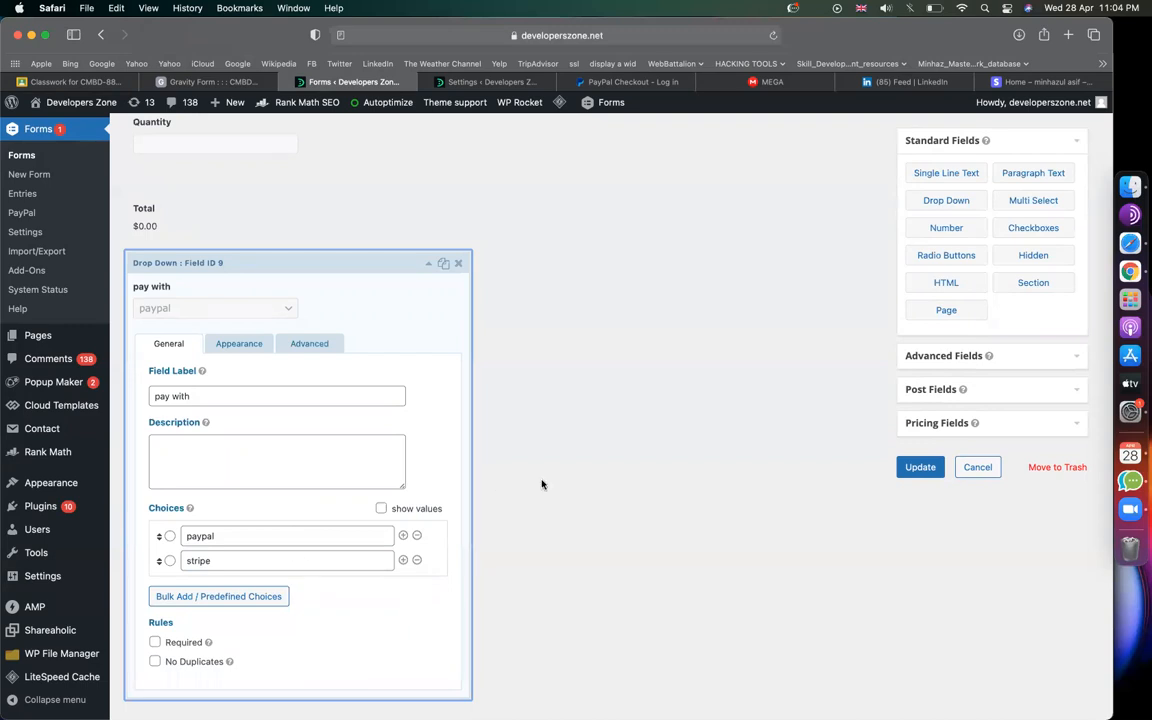
# - Check the Stripe and PayPal tabs, then make the 'pay with' dropdown required
pyautogui.scroll(-5, 548, 415)
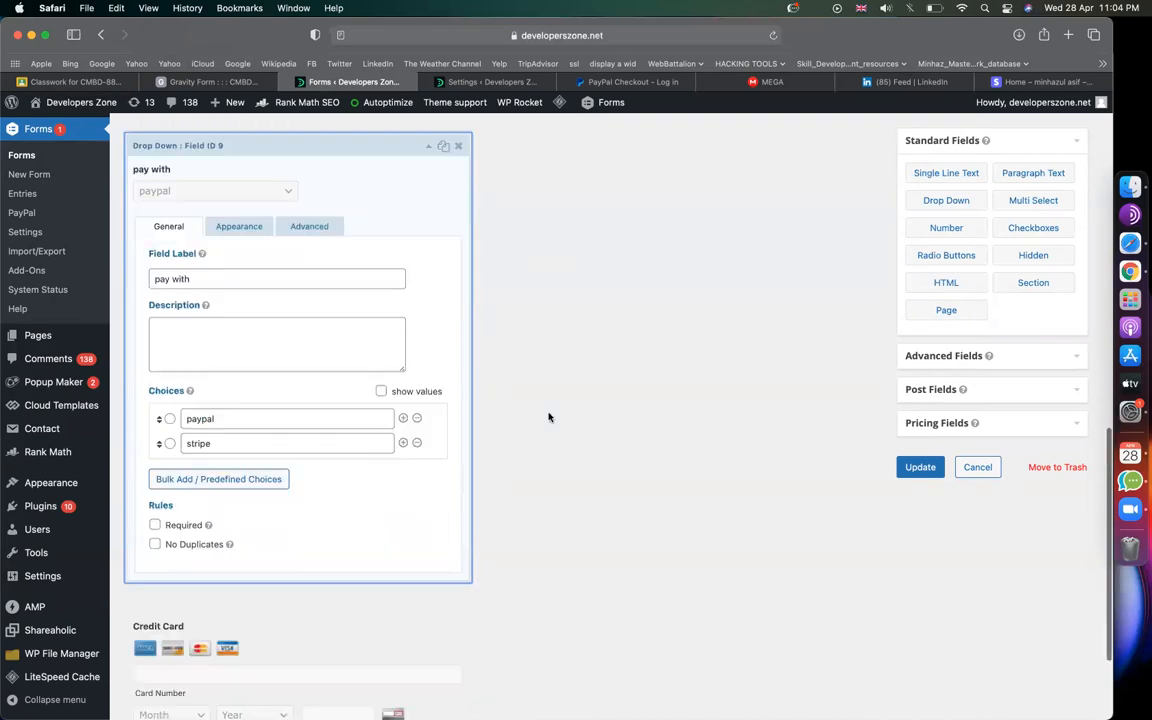
pyautogui.click(511, 84)
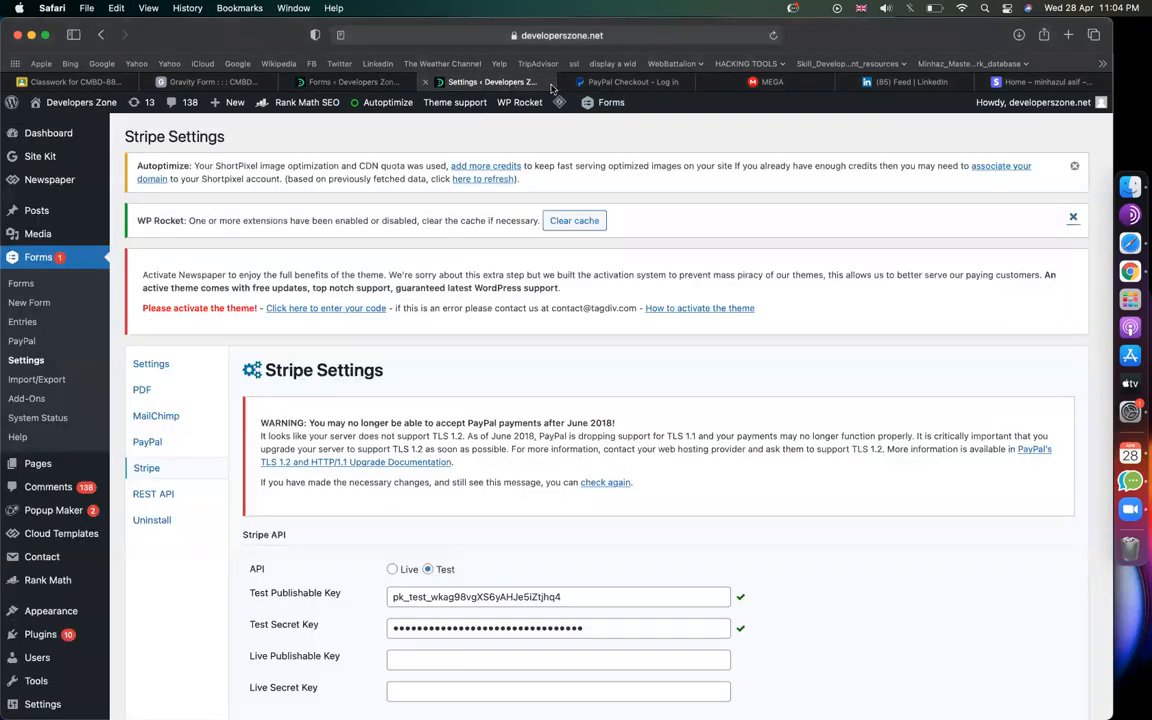
pyautogui.click(615, 82)
pyautogui.click(343, 83)
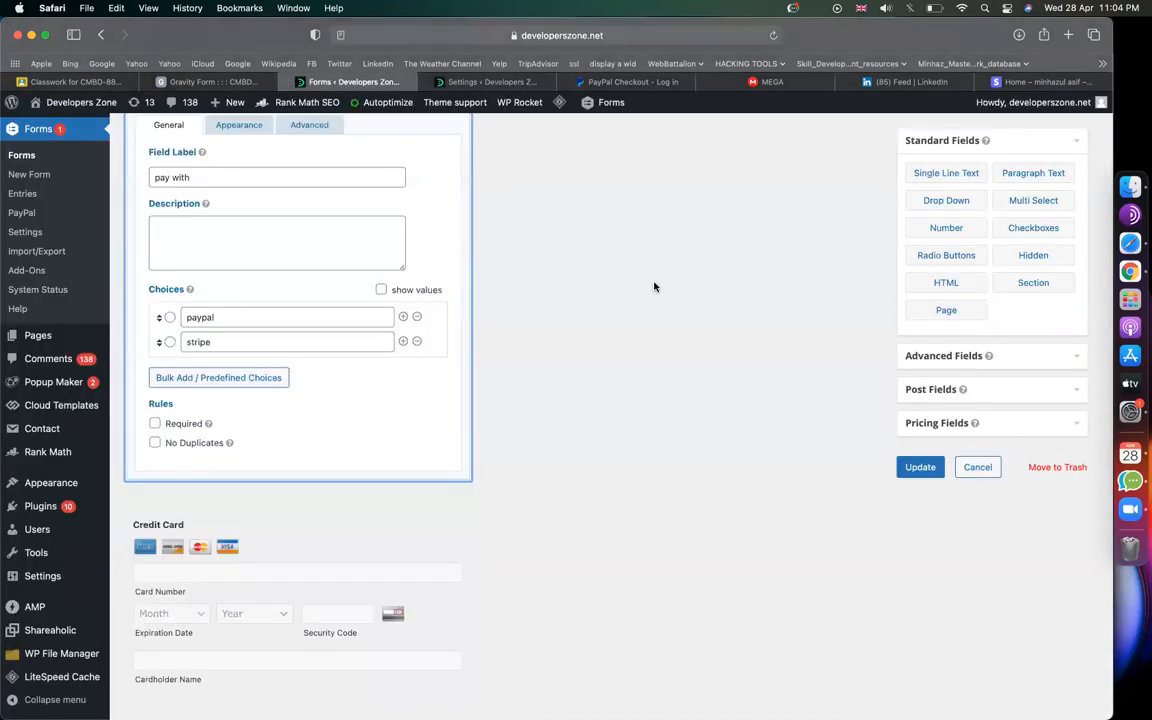
pyautogui.scroll(2, 654, 287)
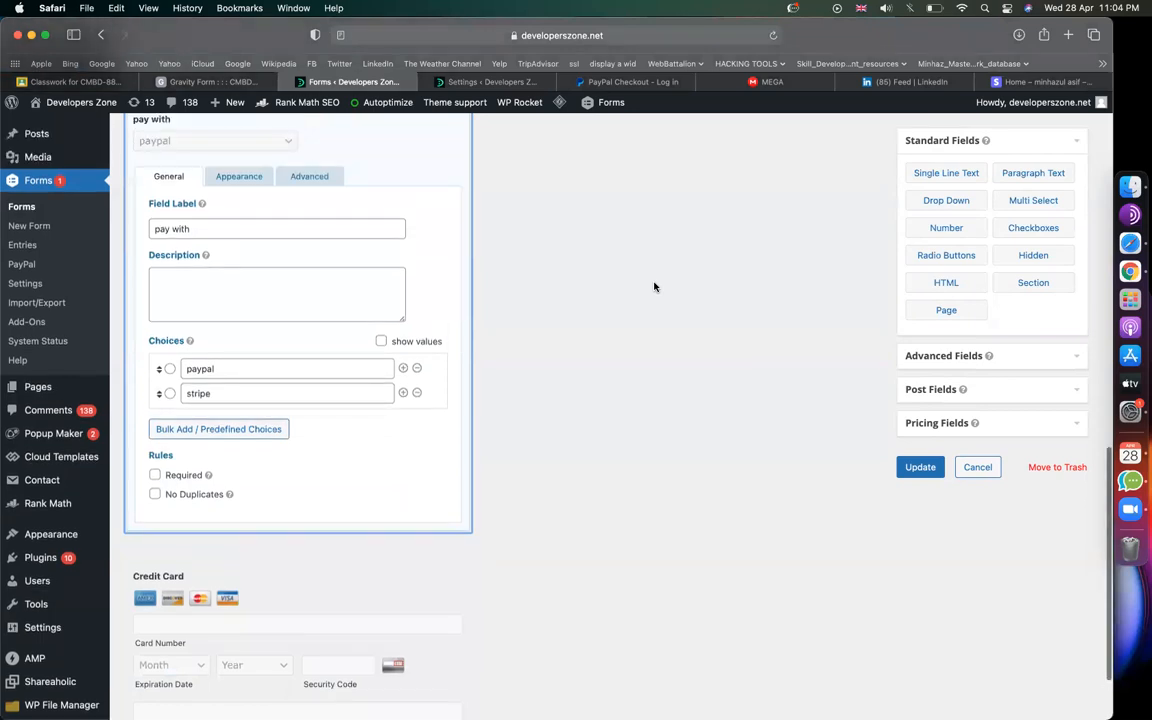
pyautogui.scroll(-2, 654, 287)
pyautogui.click(322, 482)
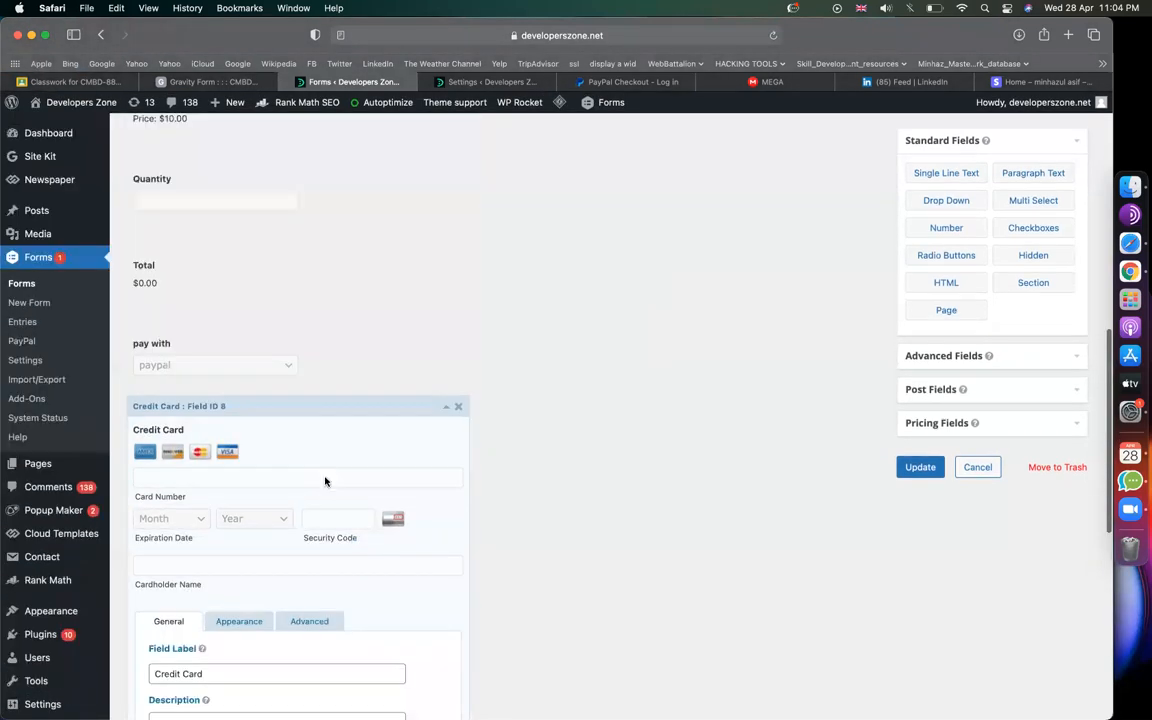
pyautogui.scroll(-2, 593, 439)
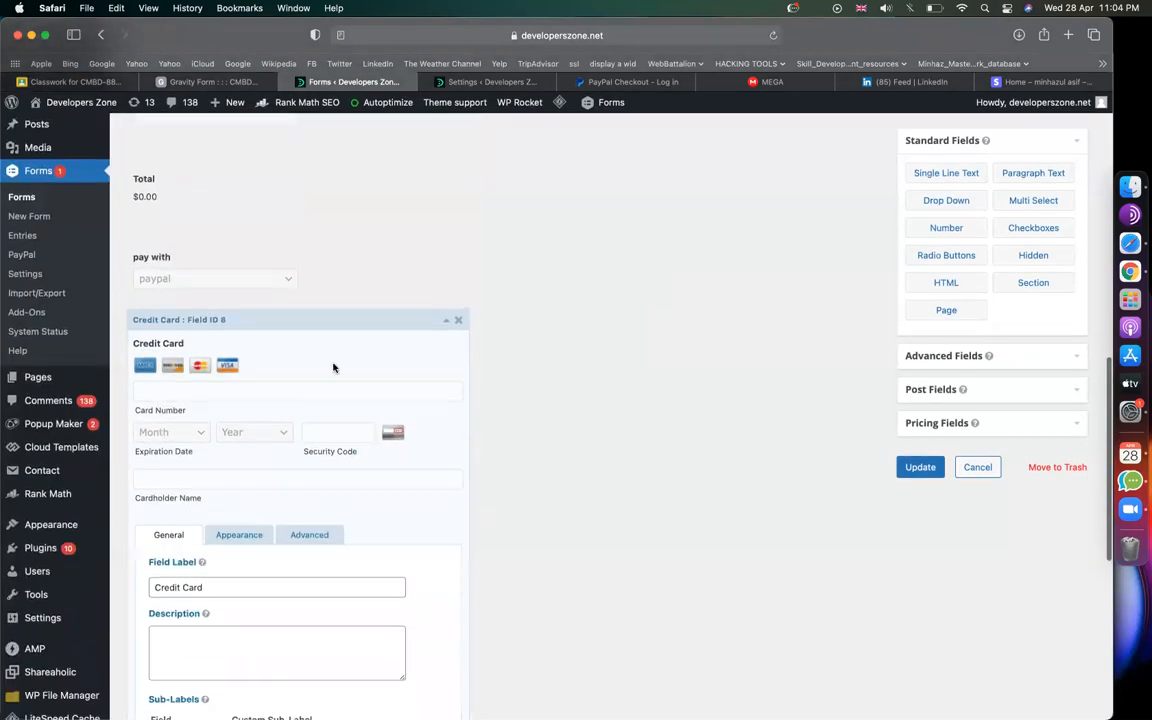
pyautogui.click(221, 270)
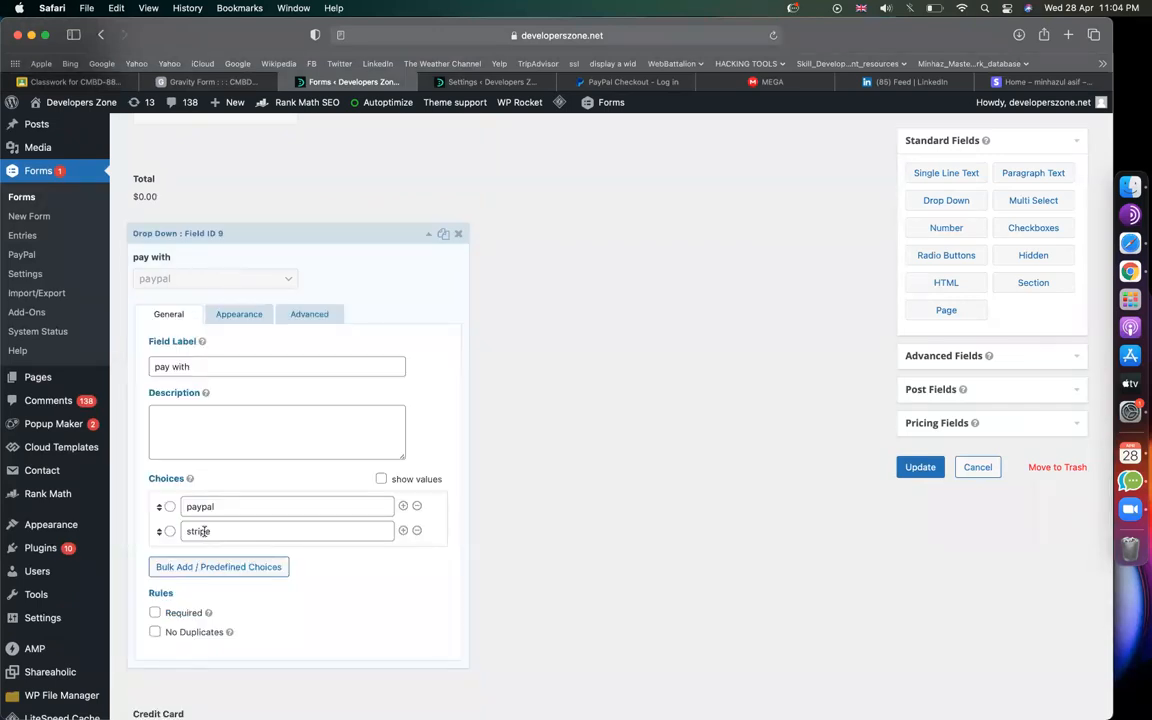
pyautogui.click(156, 615)
pyautogui.scroll(-1, 341, 567)
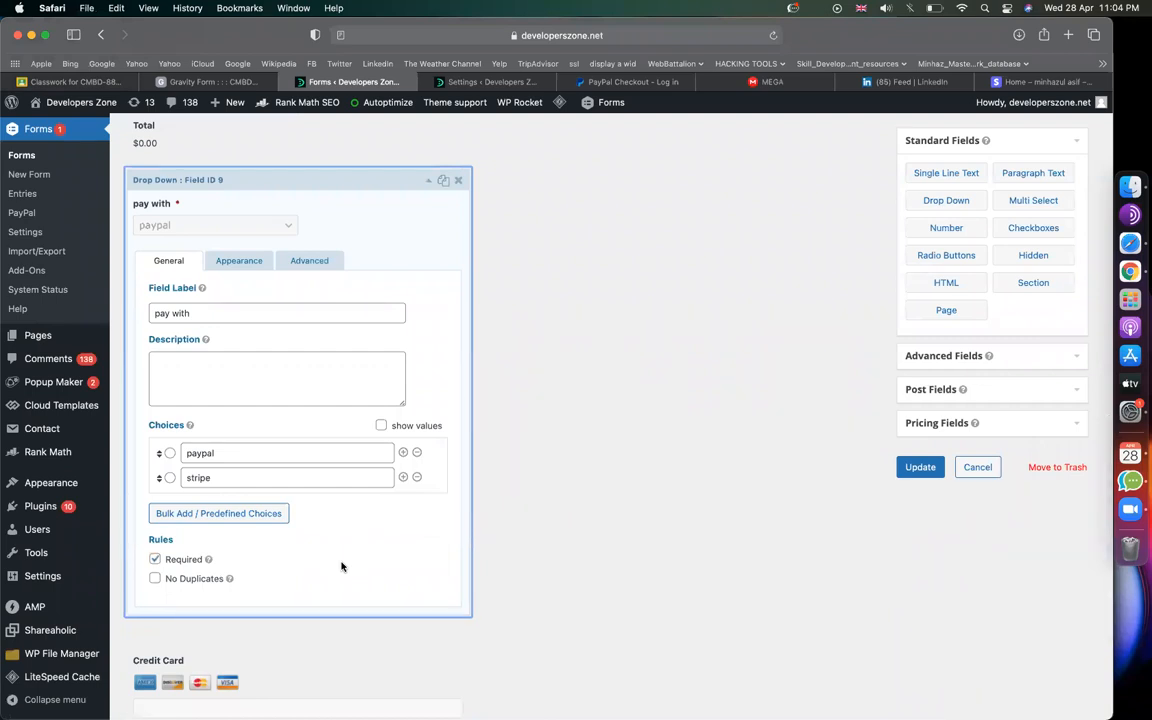
# - Give the Credit Card field conditional logic: show only when 'pay with' is stripe
pyautogui.scroll(-5, 341, 567)
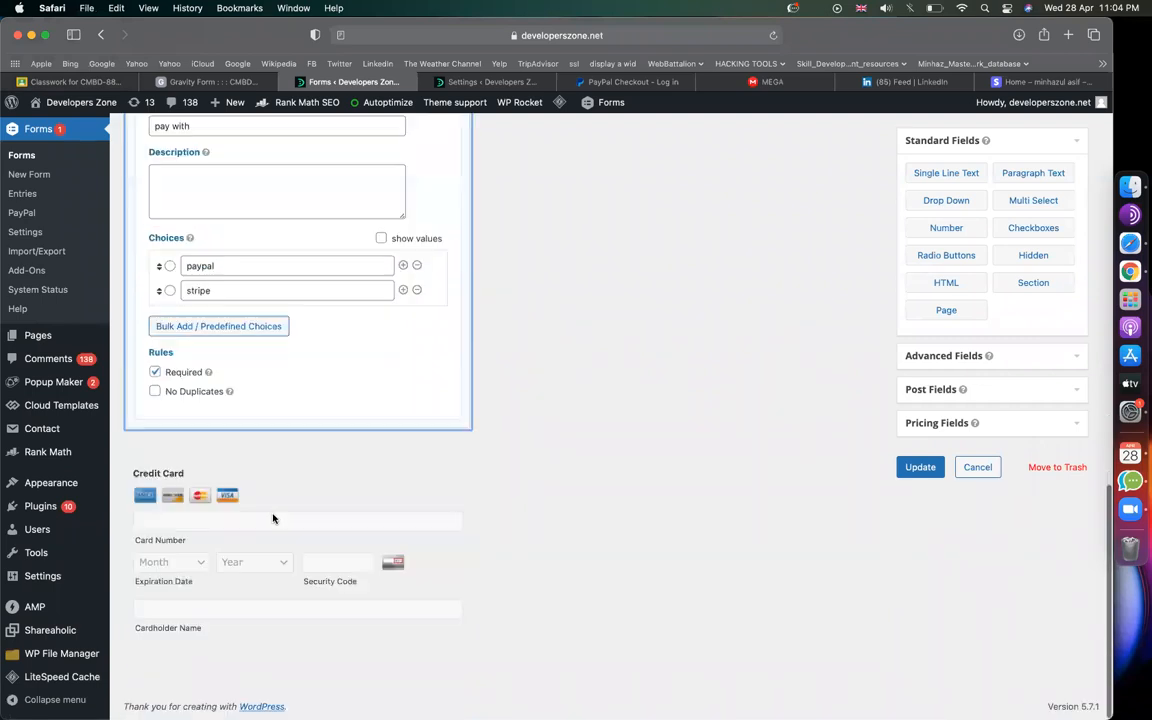
pyautogui.click(244, 483)
pyautogui.scroll(-5, 208, 414)
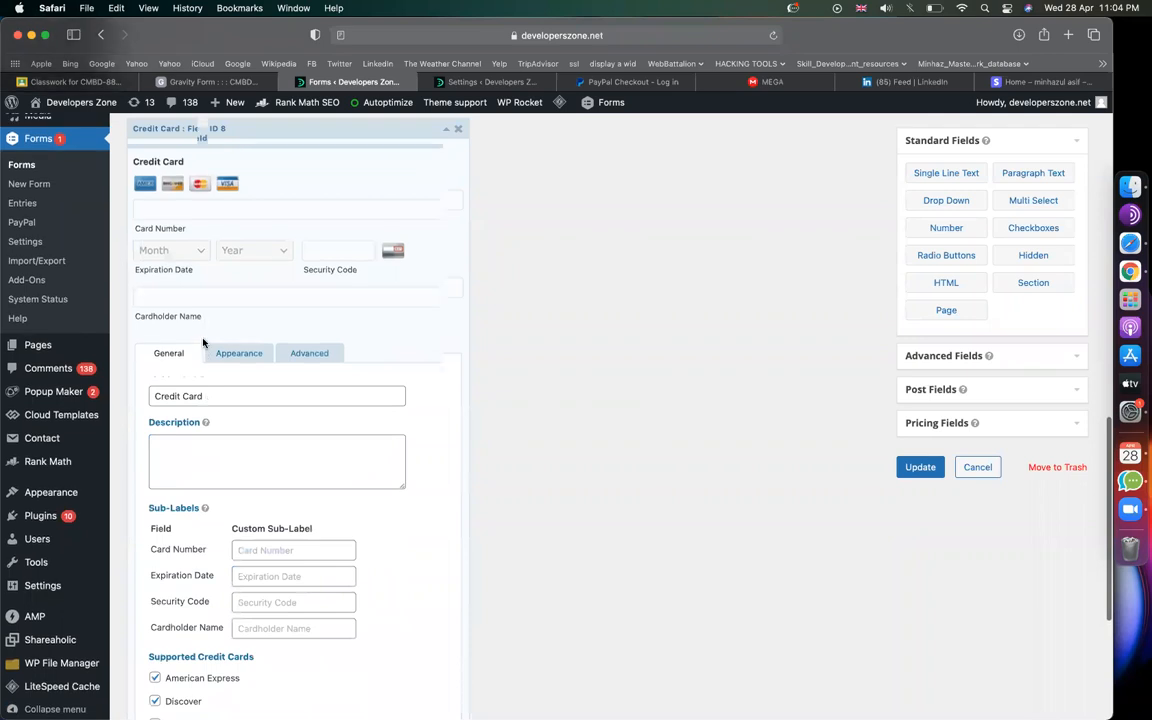
pyautogui.scroll(1, 300, 380)
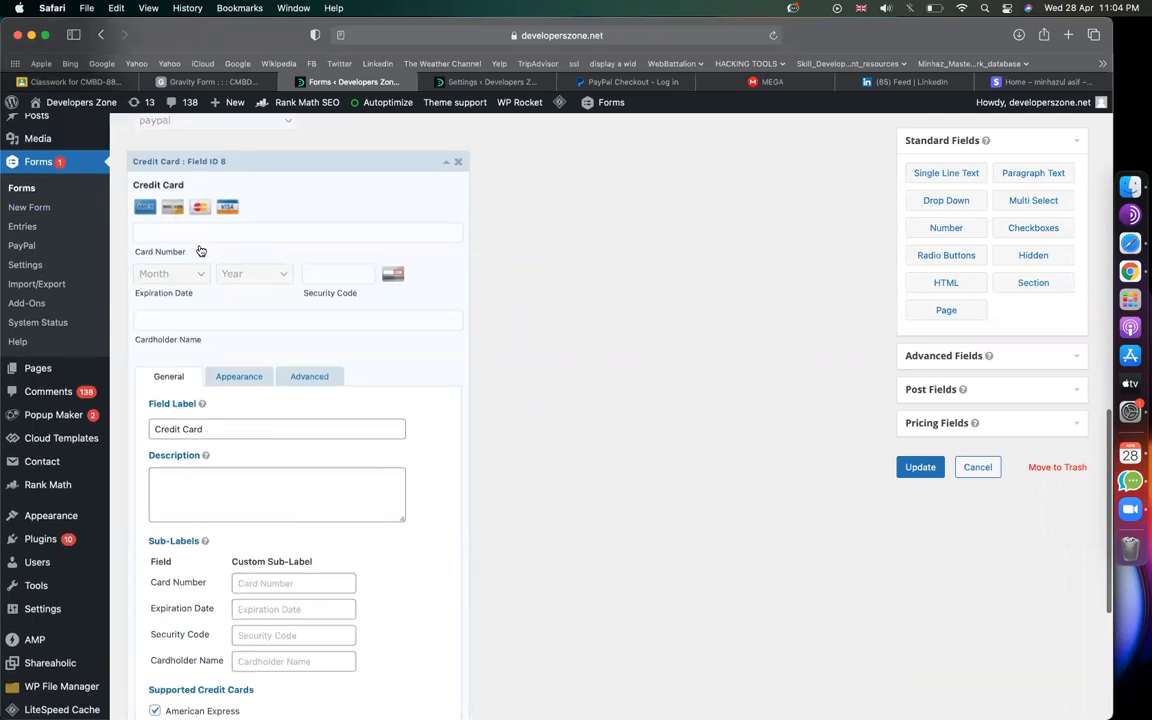
pyautogui.click(313, 380)
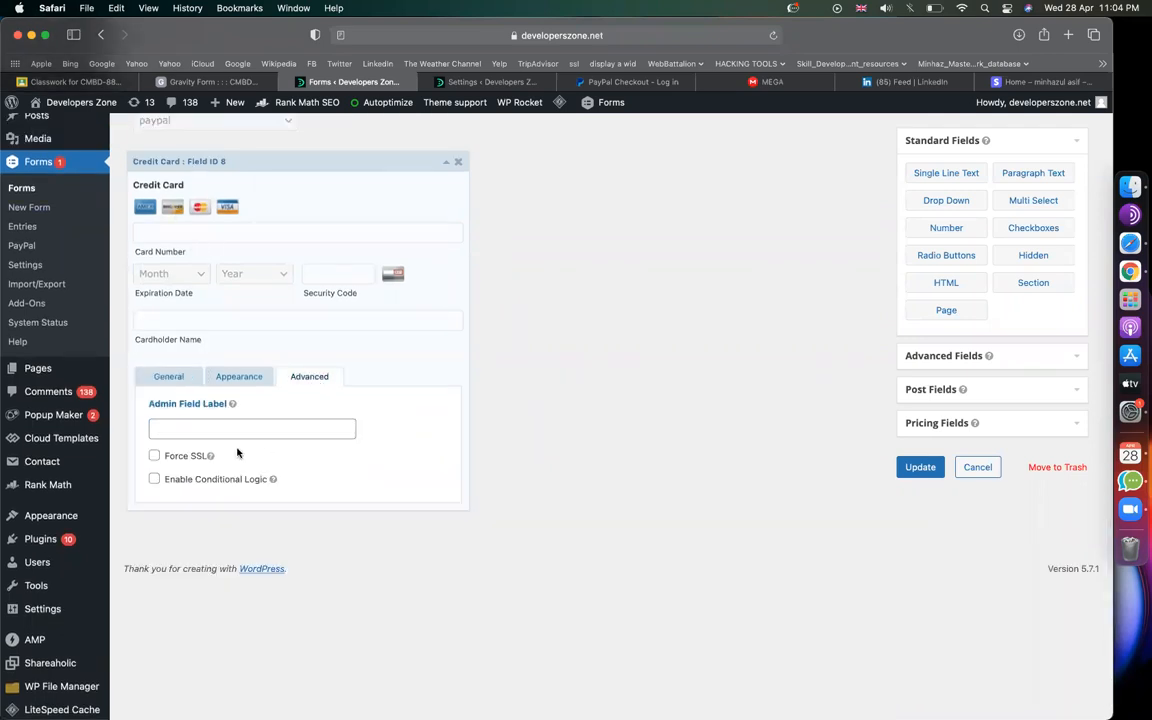
pyautogui.click(155, 480)
pyautogui.scroll(-3, 438, 460)
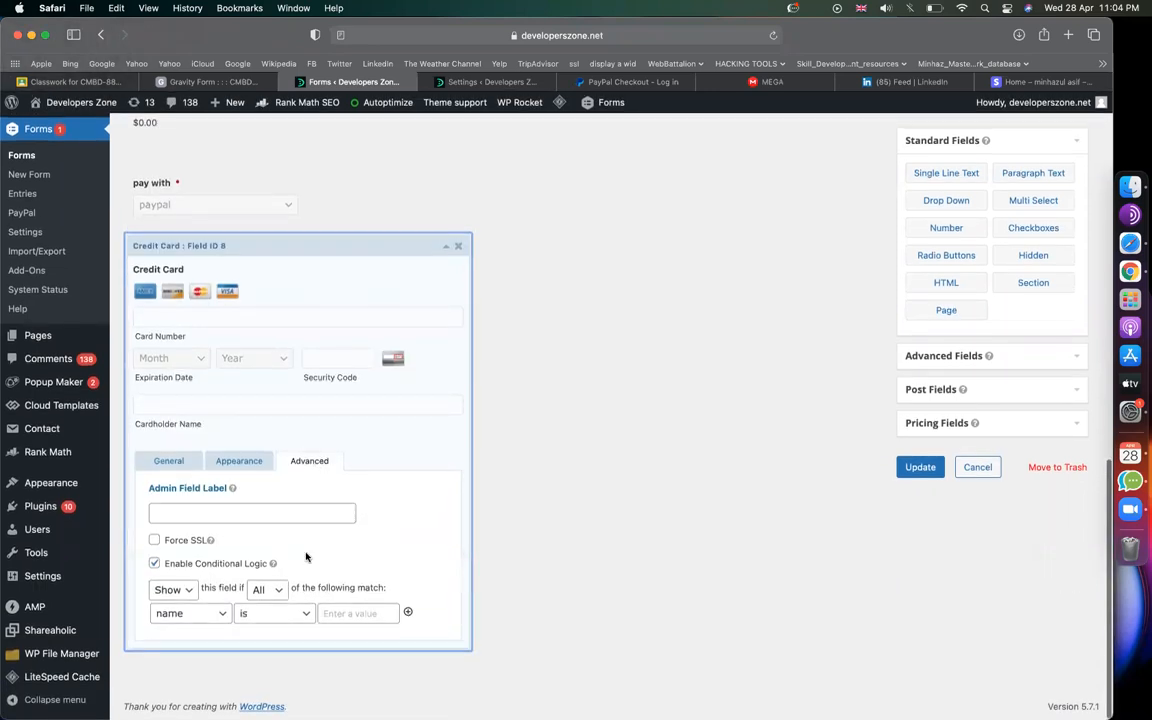
pyautogui.click(196, 614)
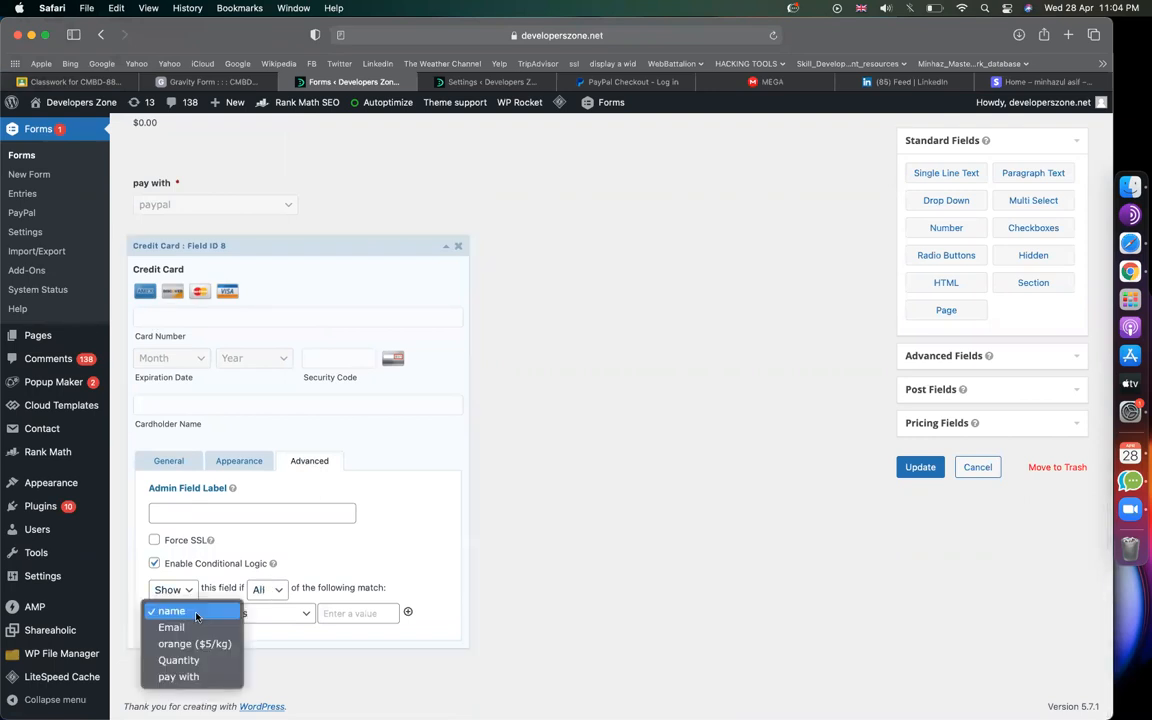
pyautogui.click(186, 676)
pyautogui.click(340, 615)
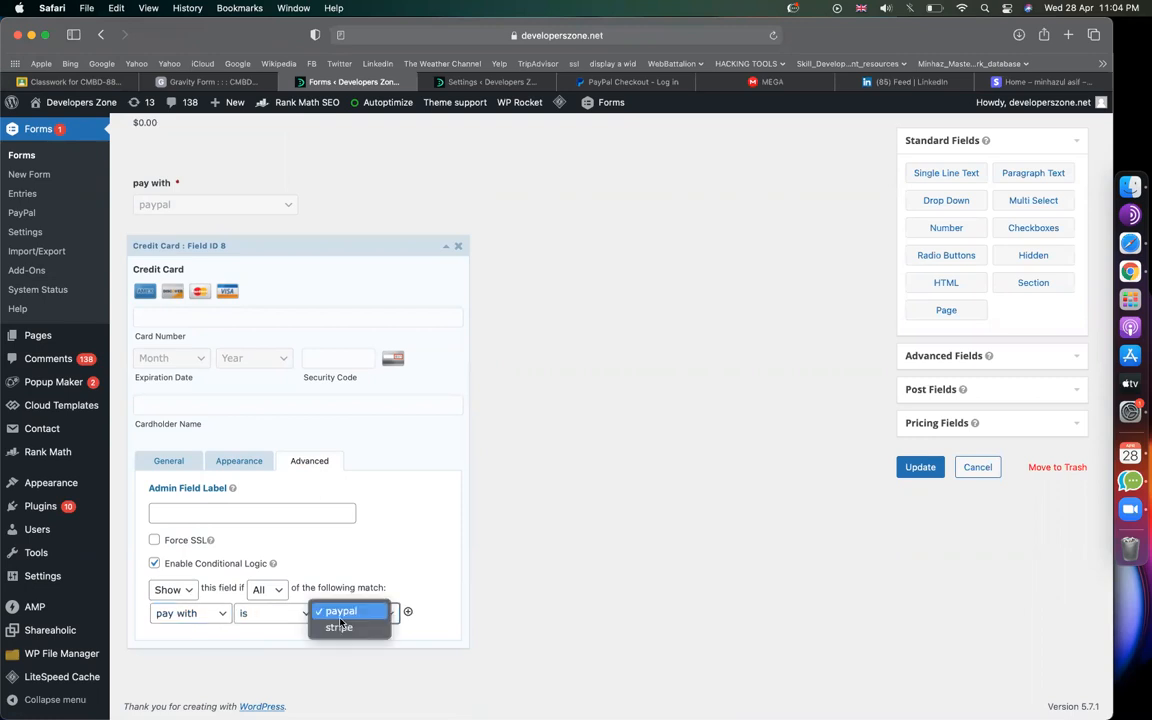
pyautogui.click(339, 628)
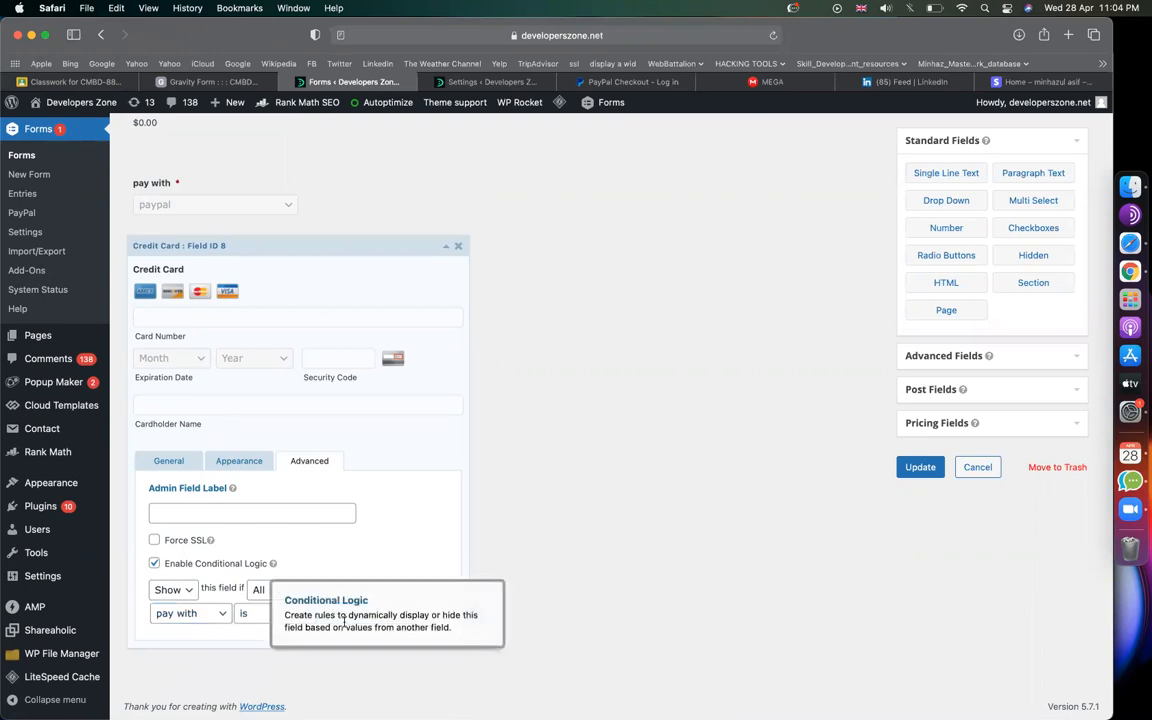
pyautogui.scroll(1, 212, 234)
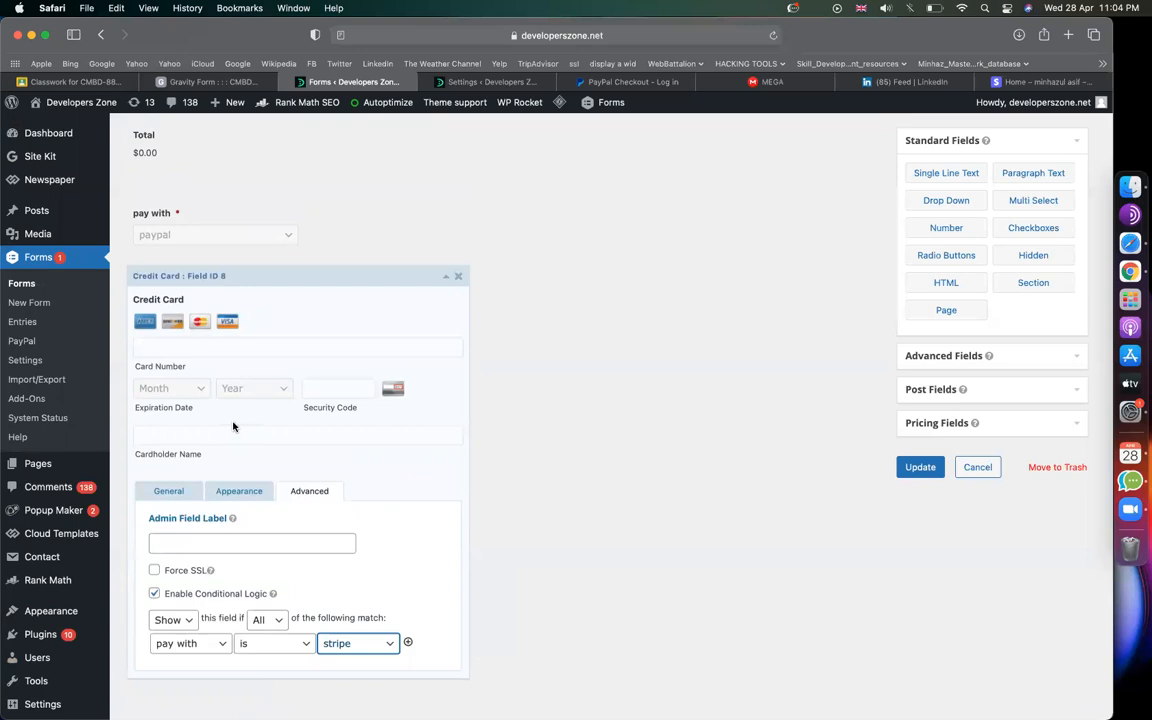
# - Update the payment form, then go to the WordPress Pages list
pyautogui.click(918, 466)
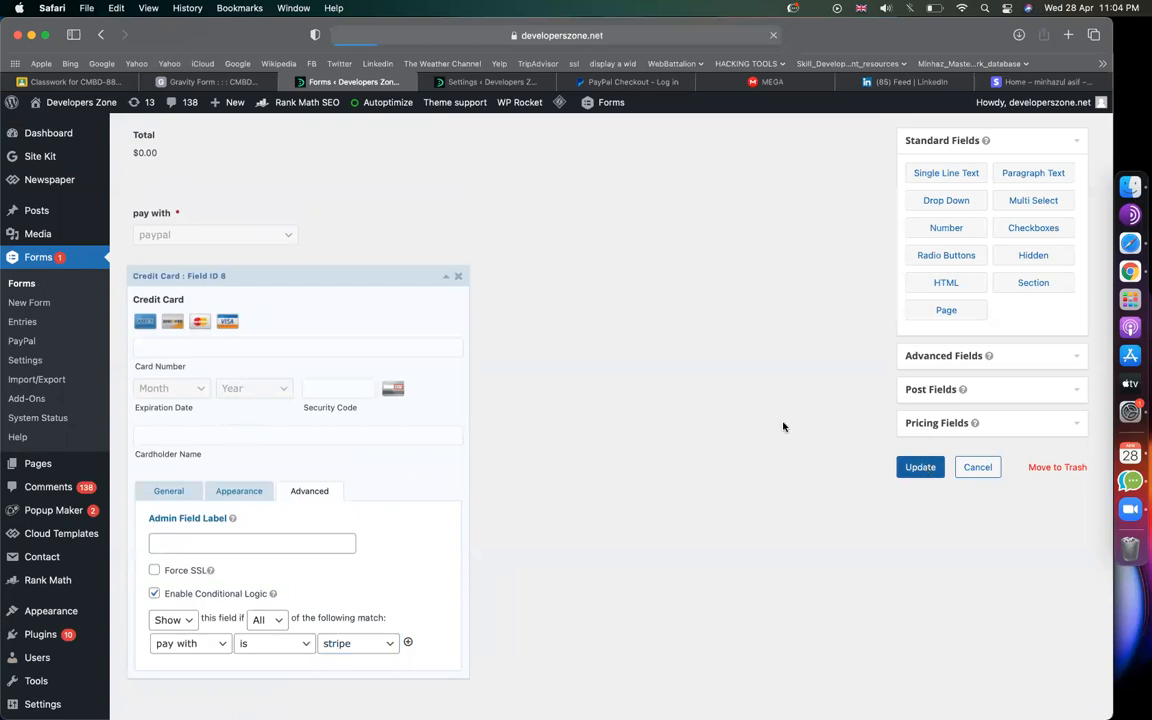
pyautogui.moveTo(487, 82)
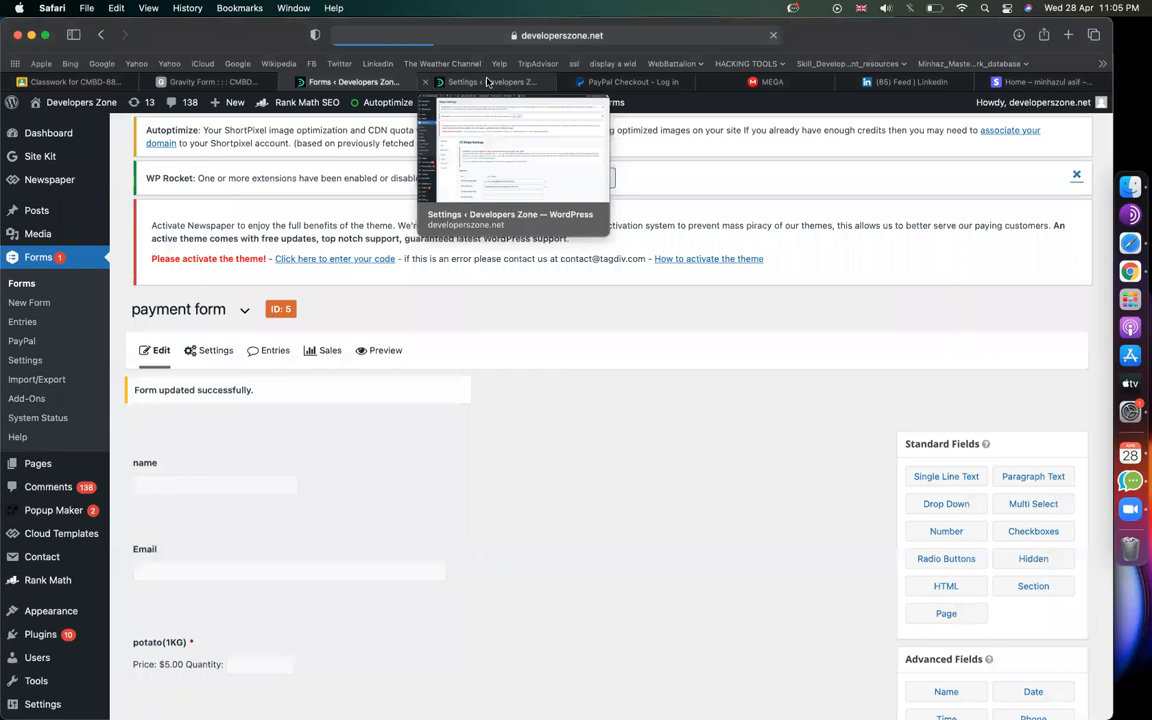
pyautogui.click(472, 84)
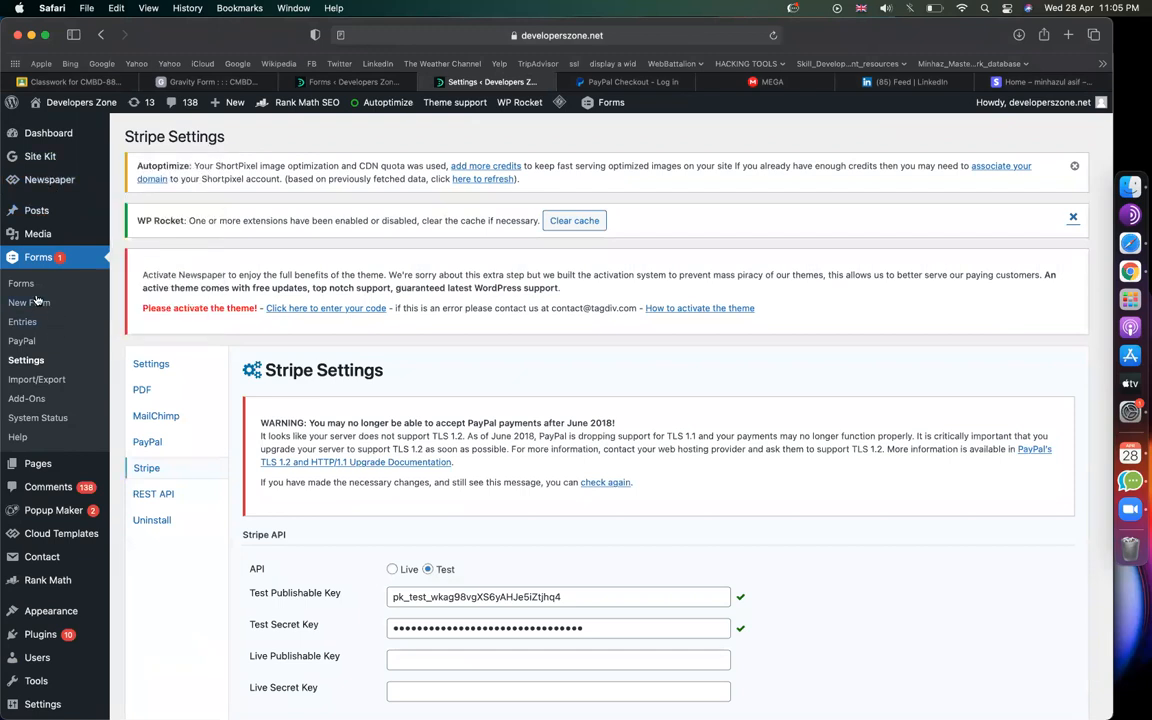
pyautogui.click(38, 463)
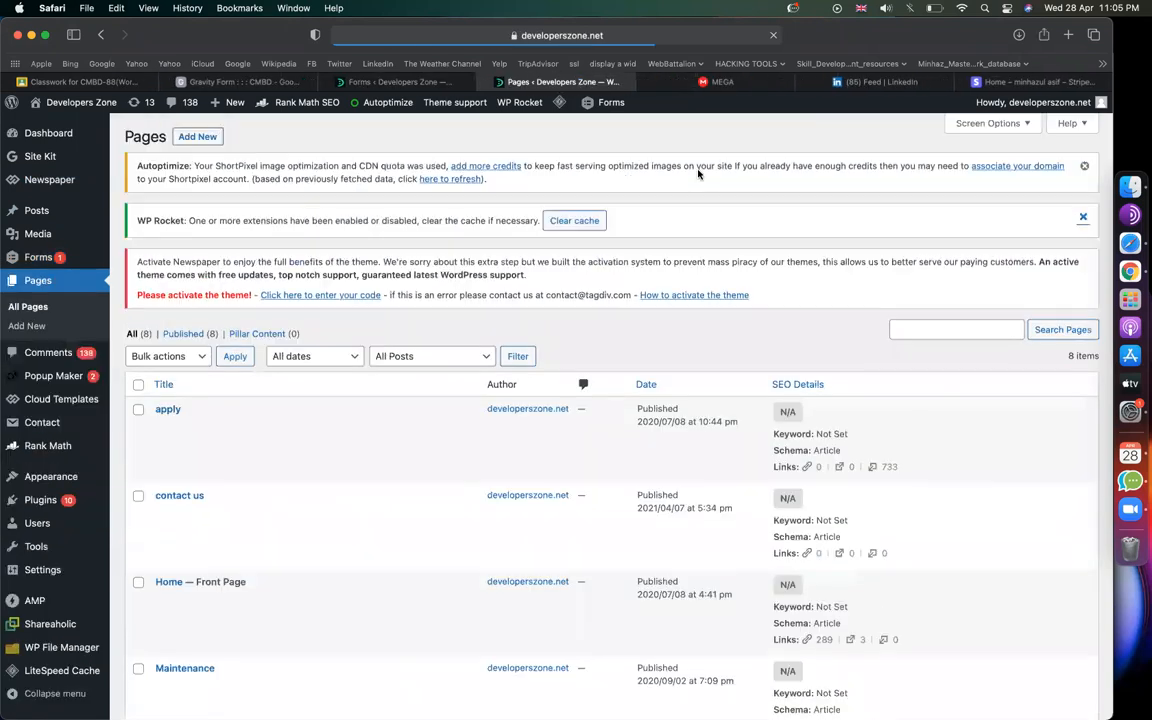
# - Edit the payment page and delete its old form shortcode
pyautogui.scroll(-2, 292, 434)
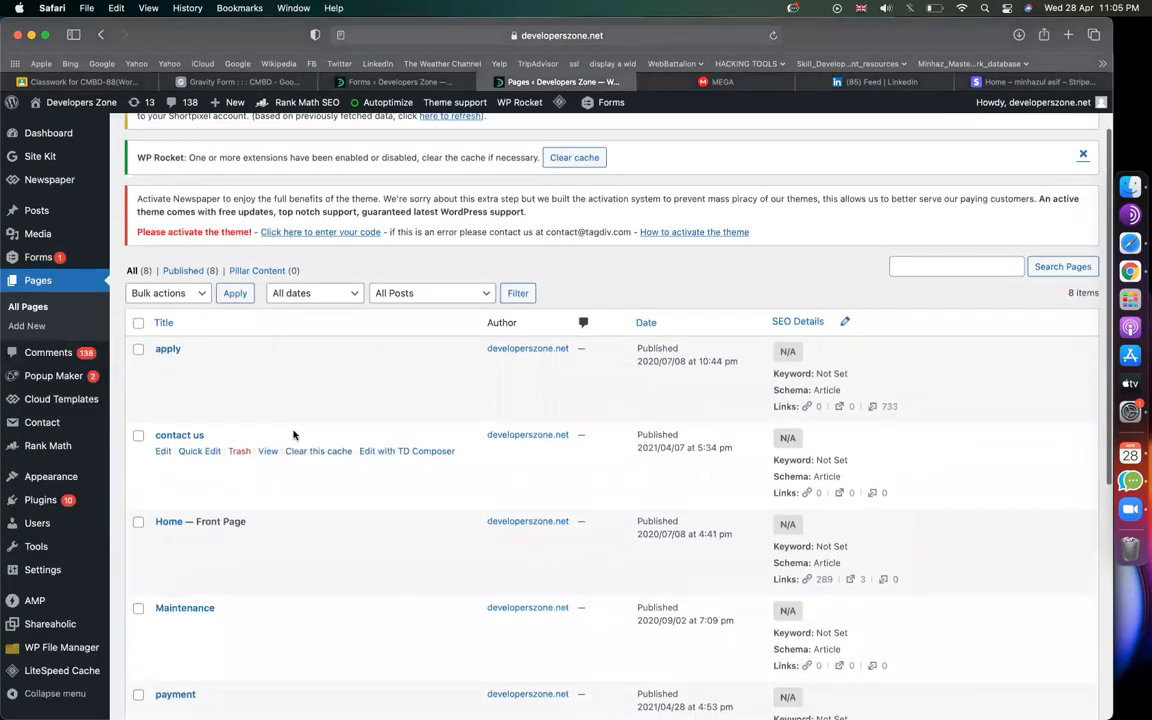
pyautogui.scroll(-5, 293, 434)
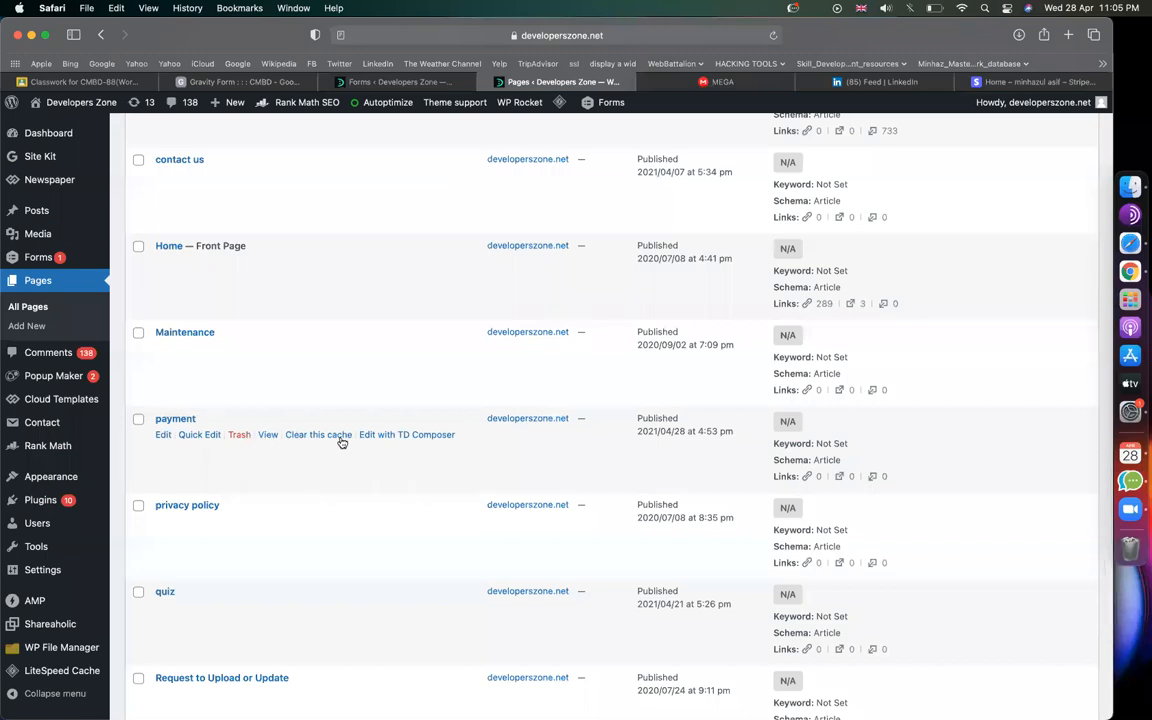
pyautogui.click(163, 435)
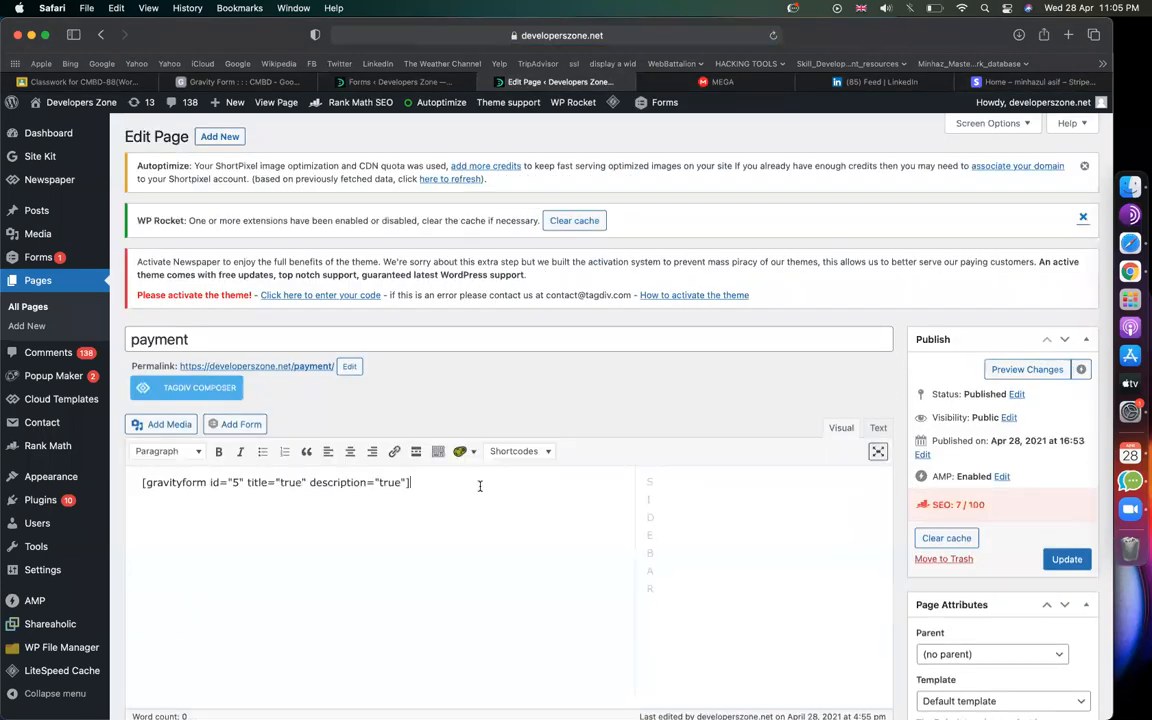
pyautogui.press('super+a')
pyautogui.press('BackSpace')
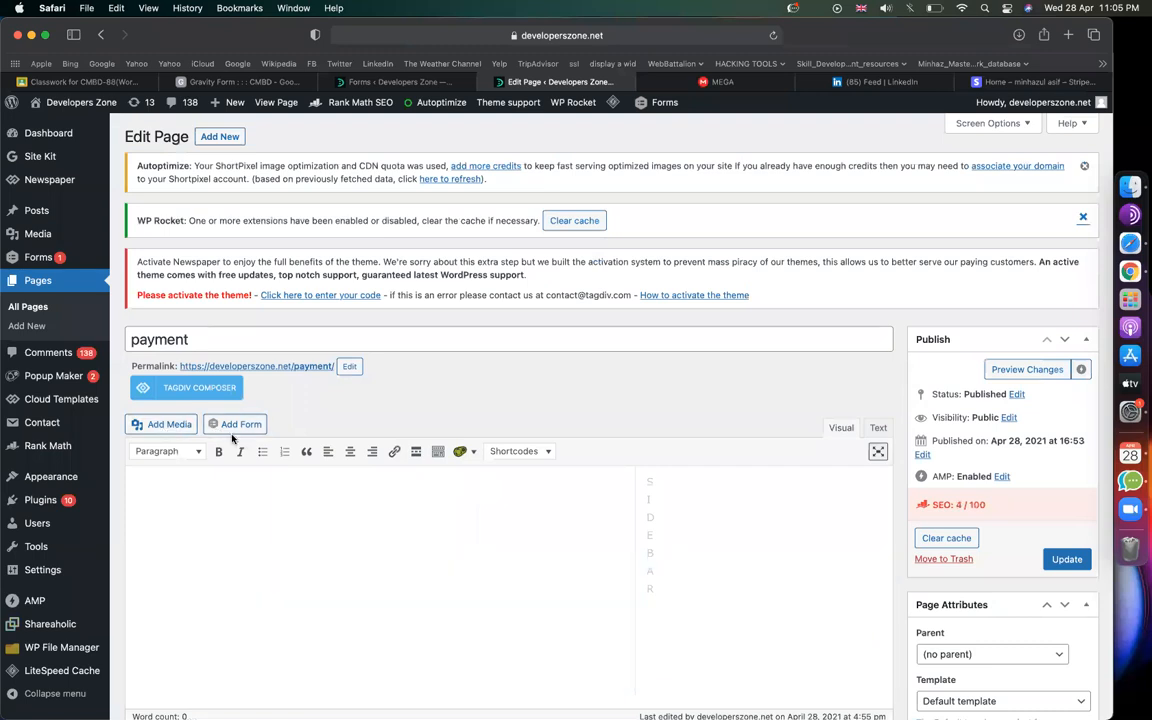
# - Insert 'payment form' via Add Form and update the page
pyautogui.click(234, 424)
pyautogui.click(350, 240)
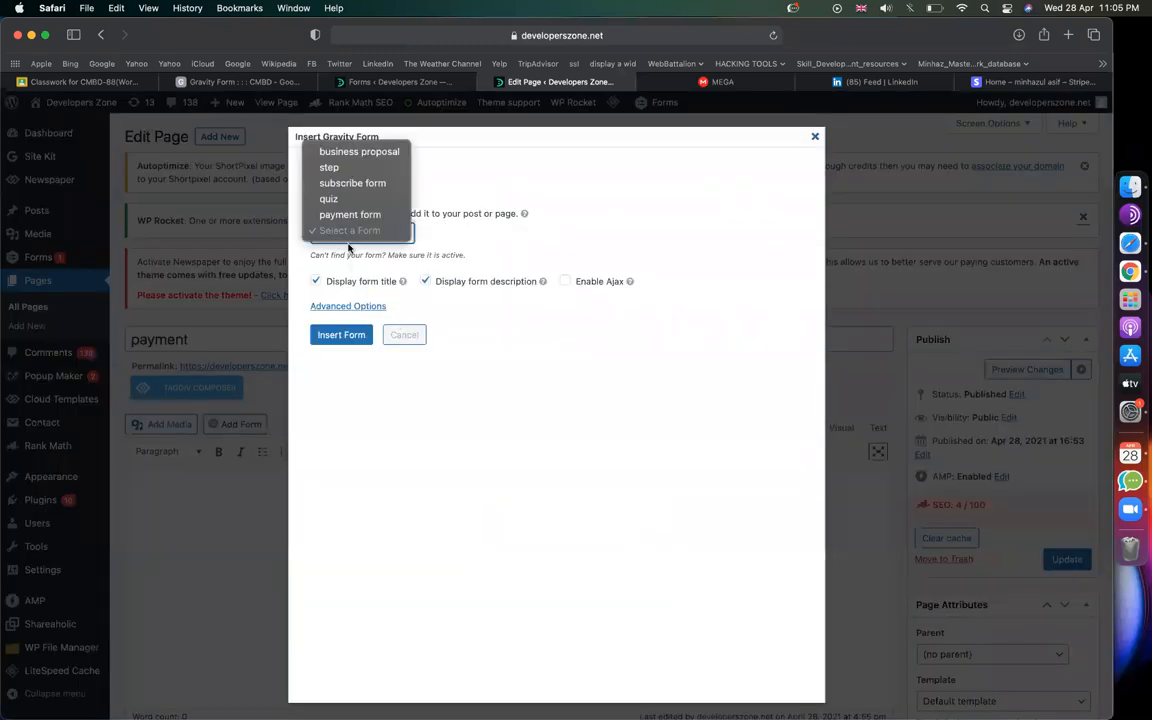
pyautogui.click(349, 214)
pyautogui.click(345, 335)
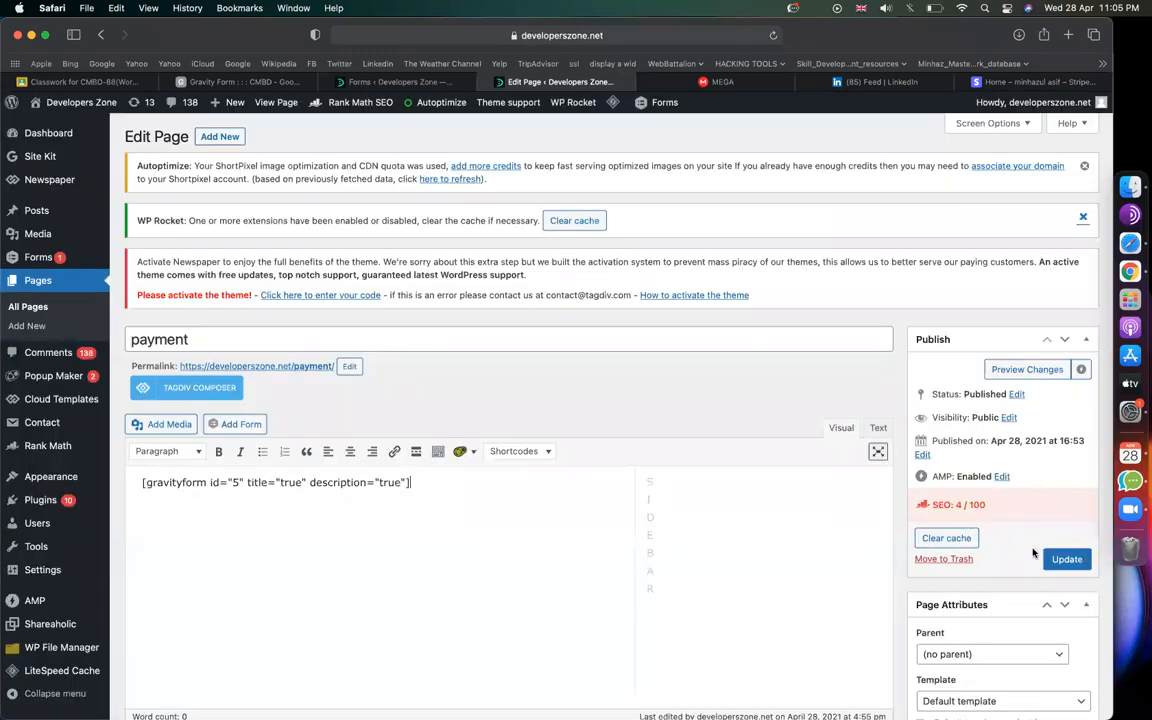
pyautogui.click(1066, 559)
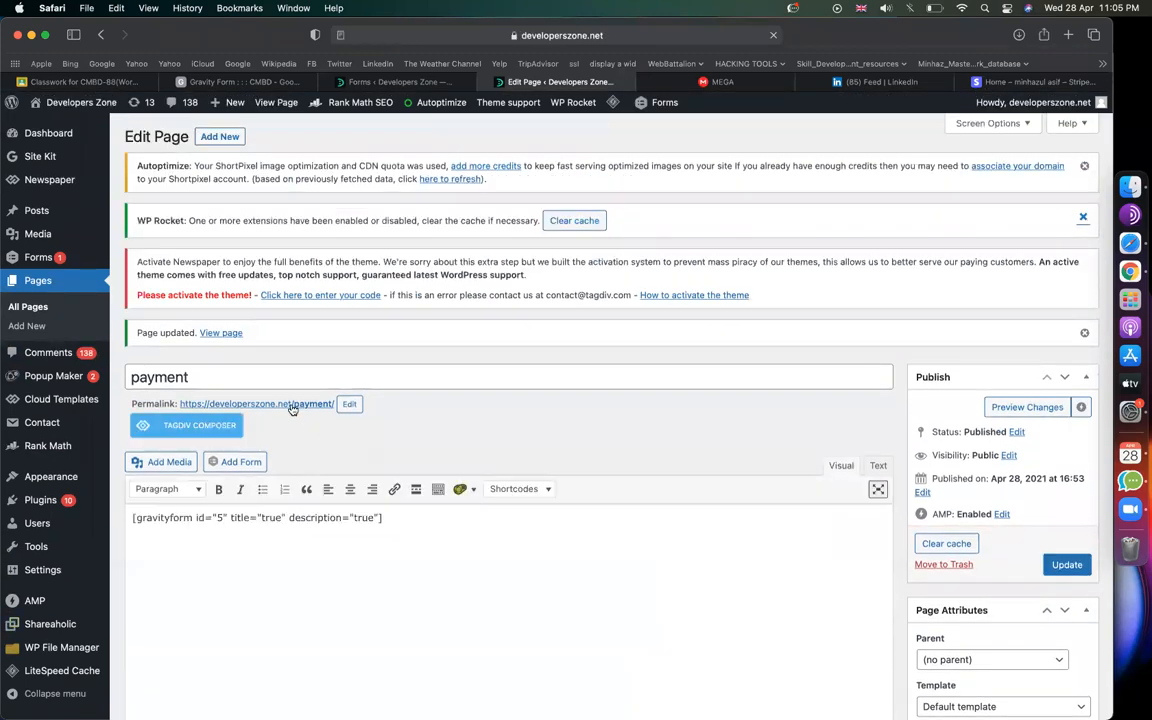
# - Open the live payment page in a new tab and switch to it
pyautogui.rightClick(289, 406)
pyautogui.click(312, 410)
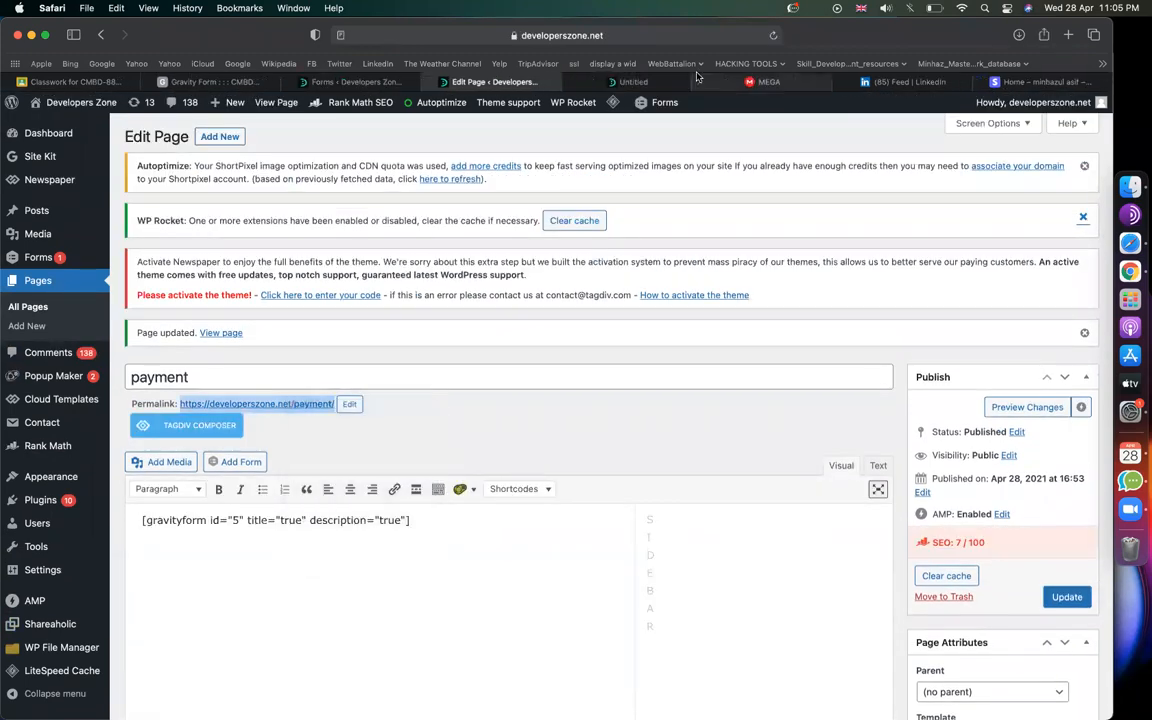
pyautogui.click(632, 82)
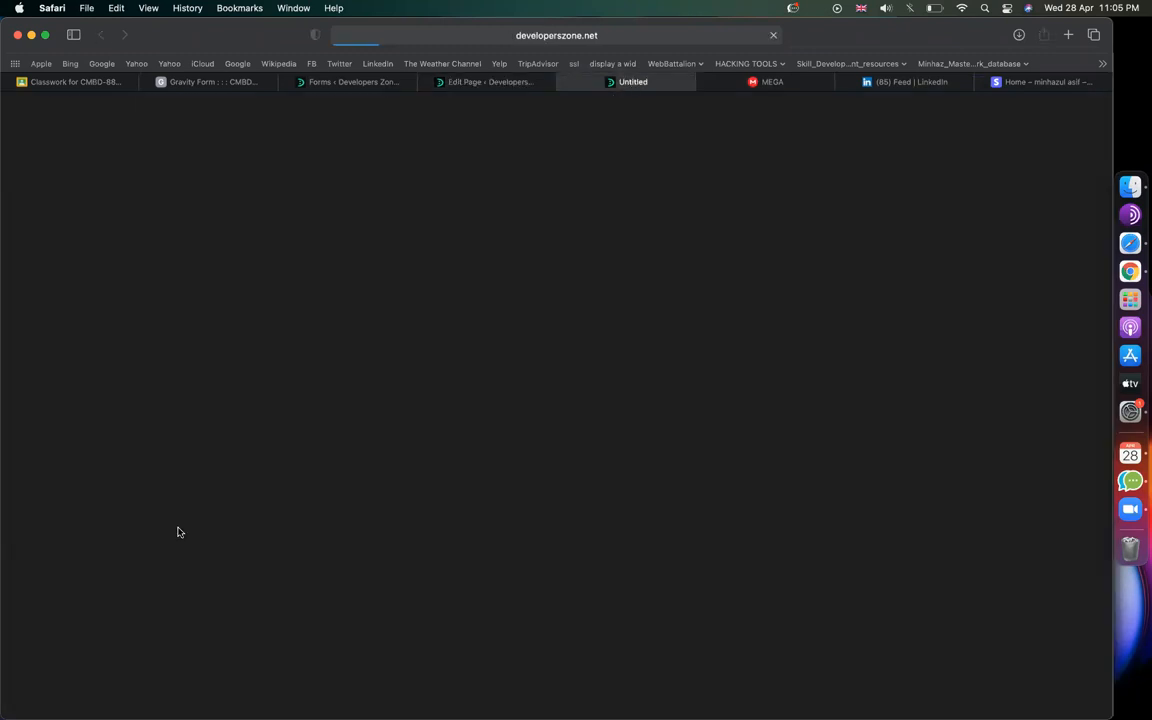
# - Enter the customer's name and e-mail address in the live form
pyautogui.scroll(-5, 172, 535)
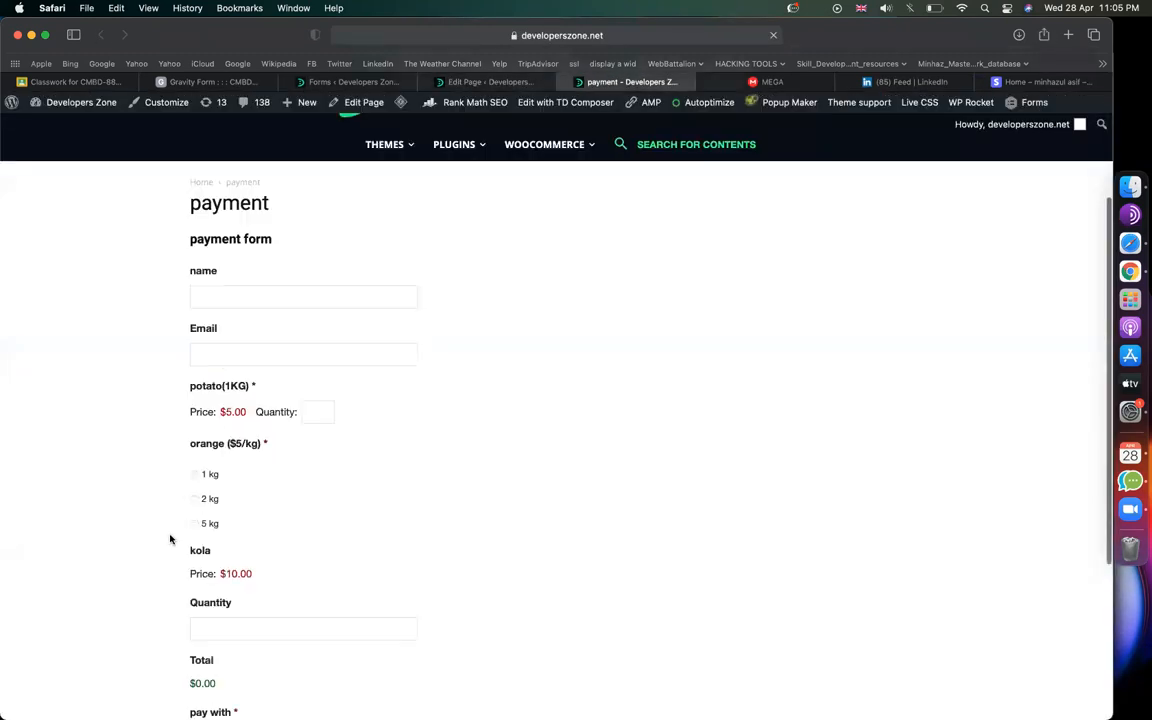
pyautogui.click(234, 203)
pyautogui.write('minhaz')
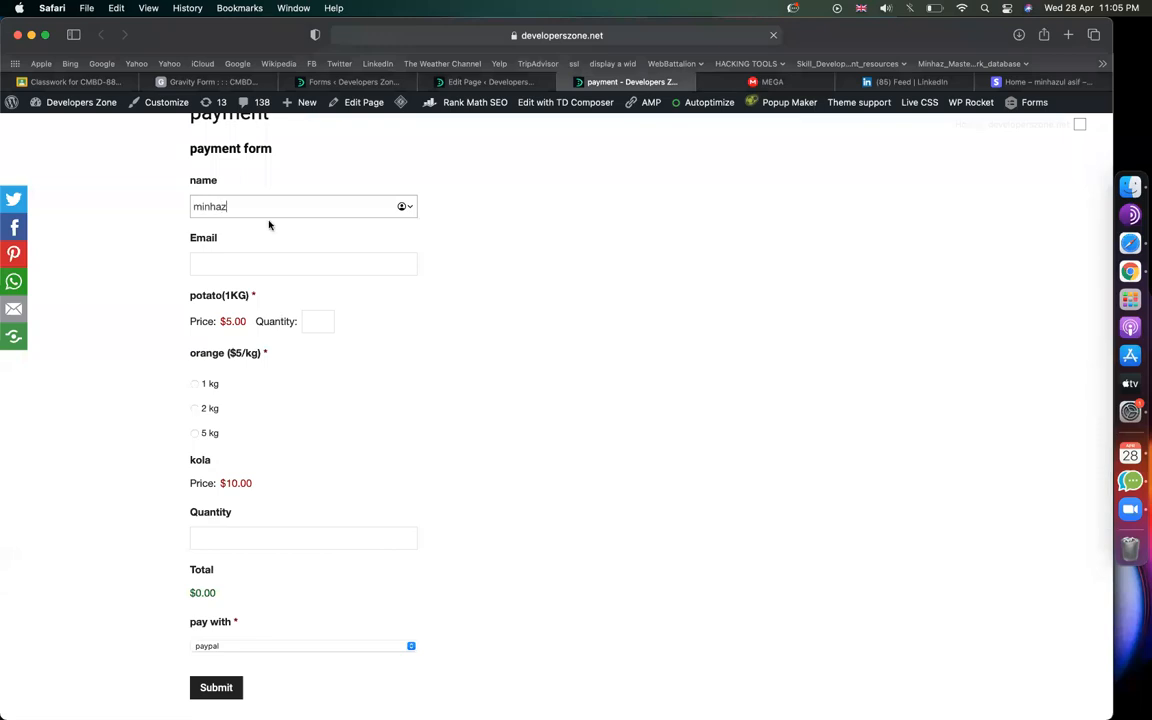
pyautogui.click(286, 266)
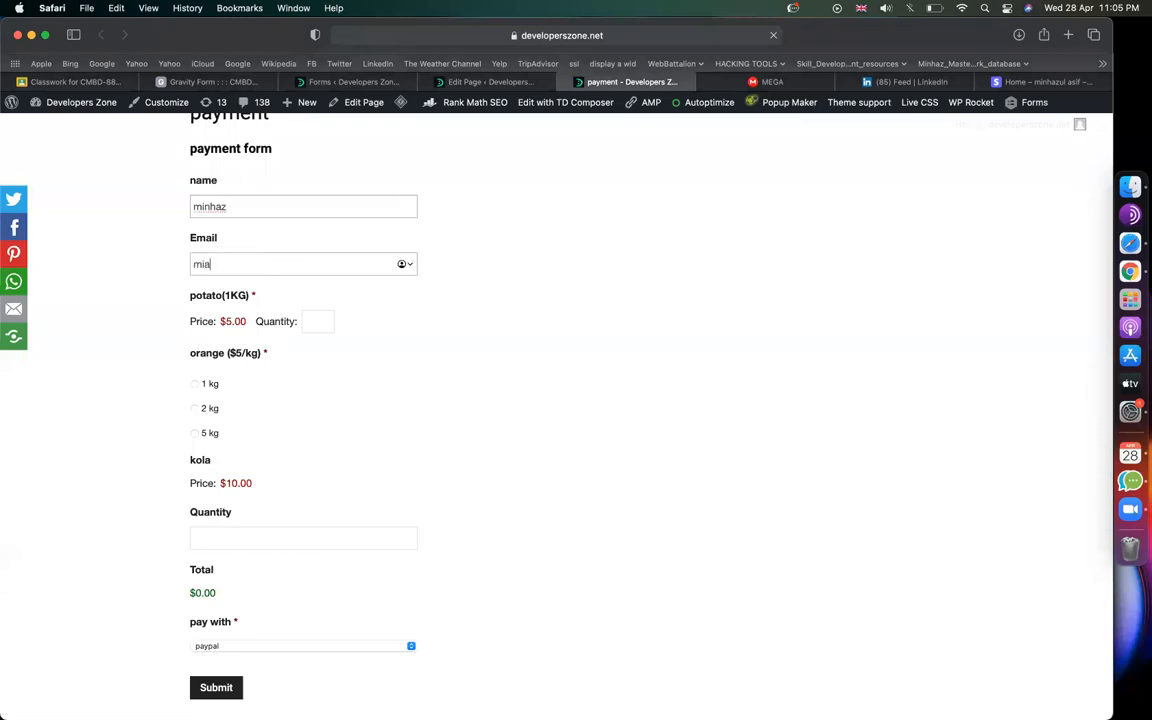
# - Set potato quantity to 2 and kola quantity to 5, totalling $60.00
pyautogui.click(318, 321)
pyautogui.write('2')
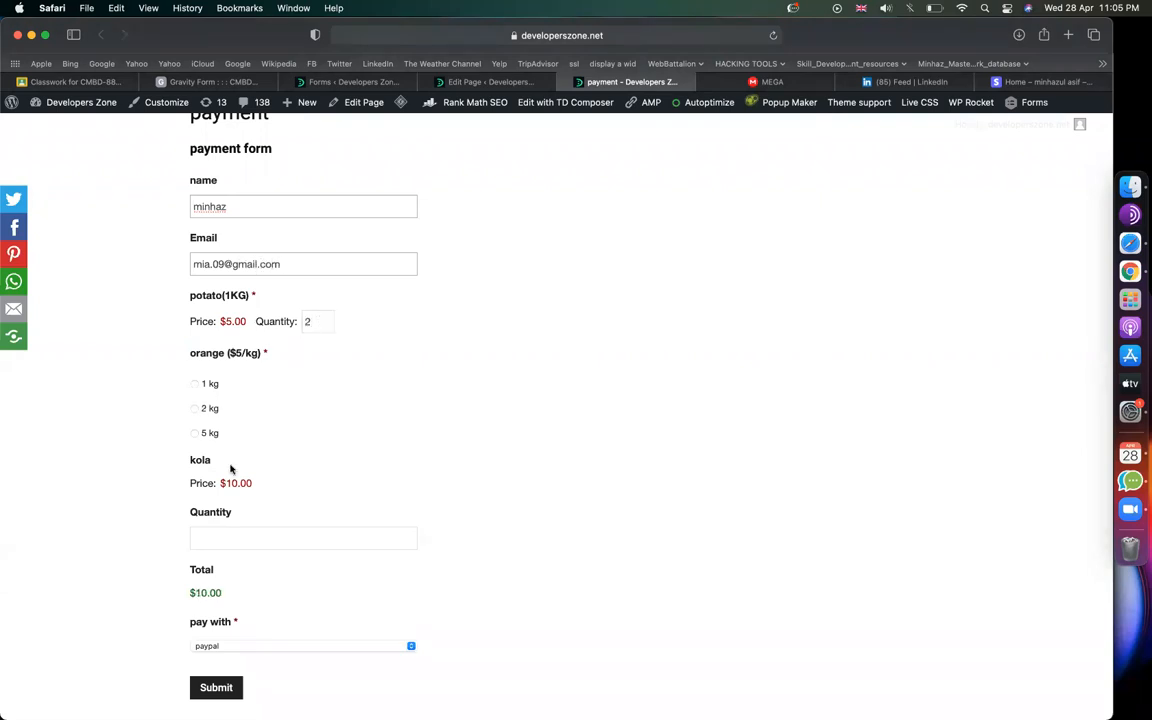
pyautogui.click(212, 537)
pyautogui.write('5')
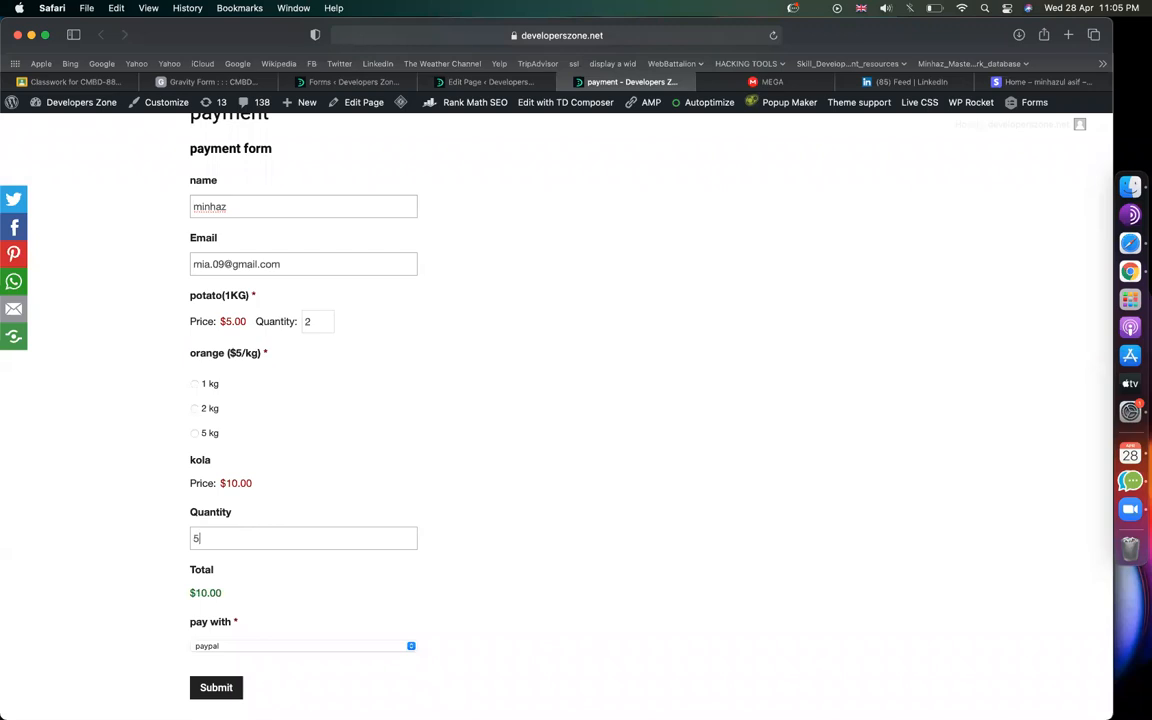
pyautogui.scroll(-2, 250, 586)
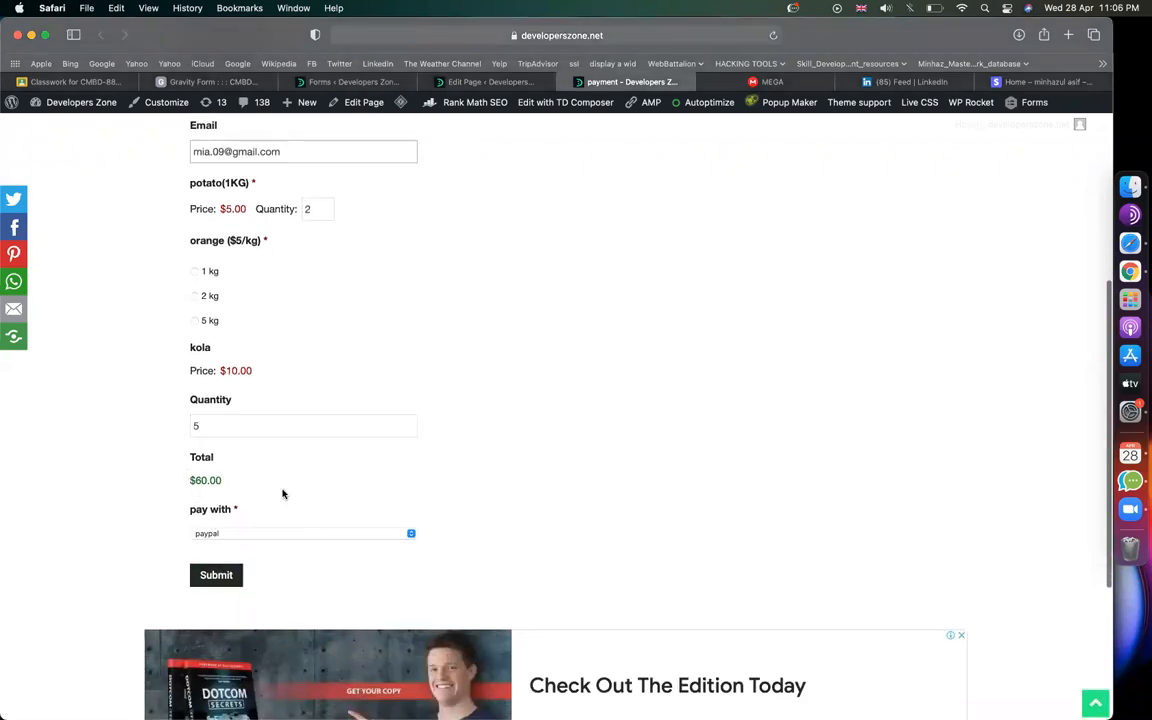
pyautogui.scroll(-4, 330, 500)
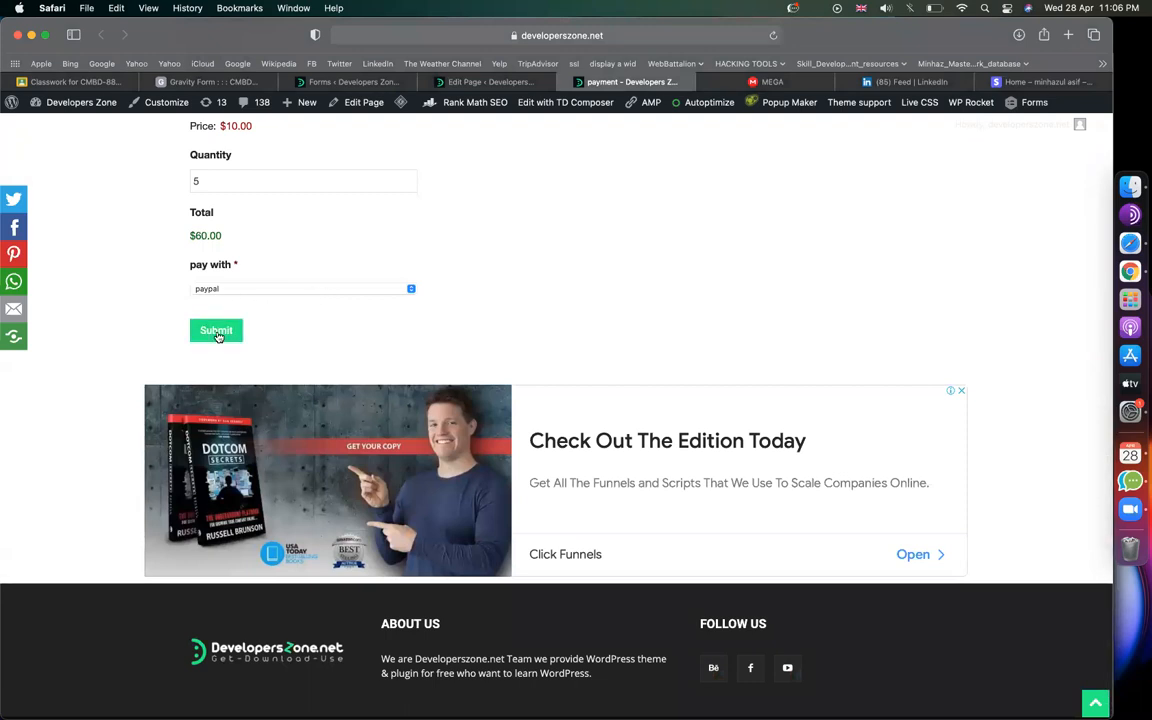
# - Choose stripe for 'pay with' and fill the card number from the saved MasterCard
pyautogui.click(275, 290)
pyautogui.click(244, 303)
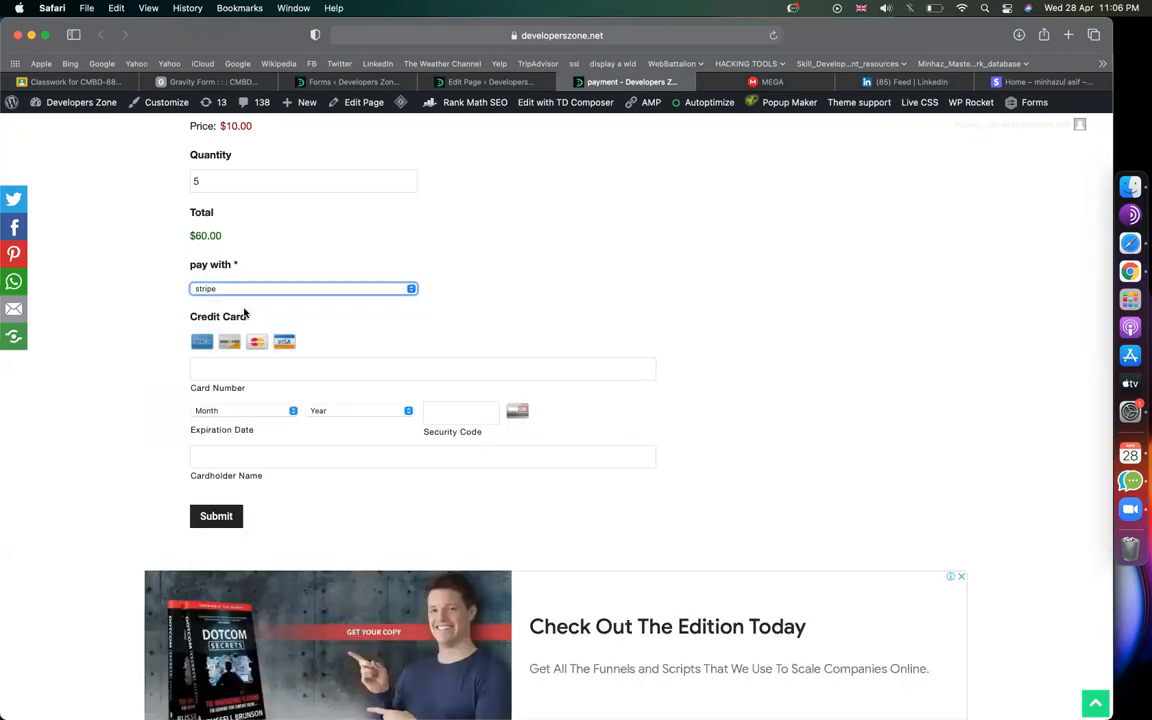
pyautogui.click(248, 367)
pyautogui.click(241, 397)
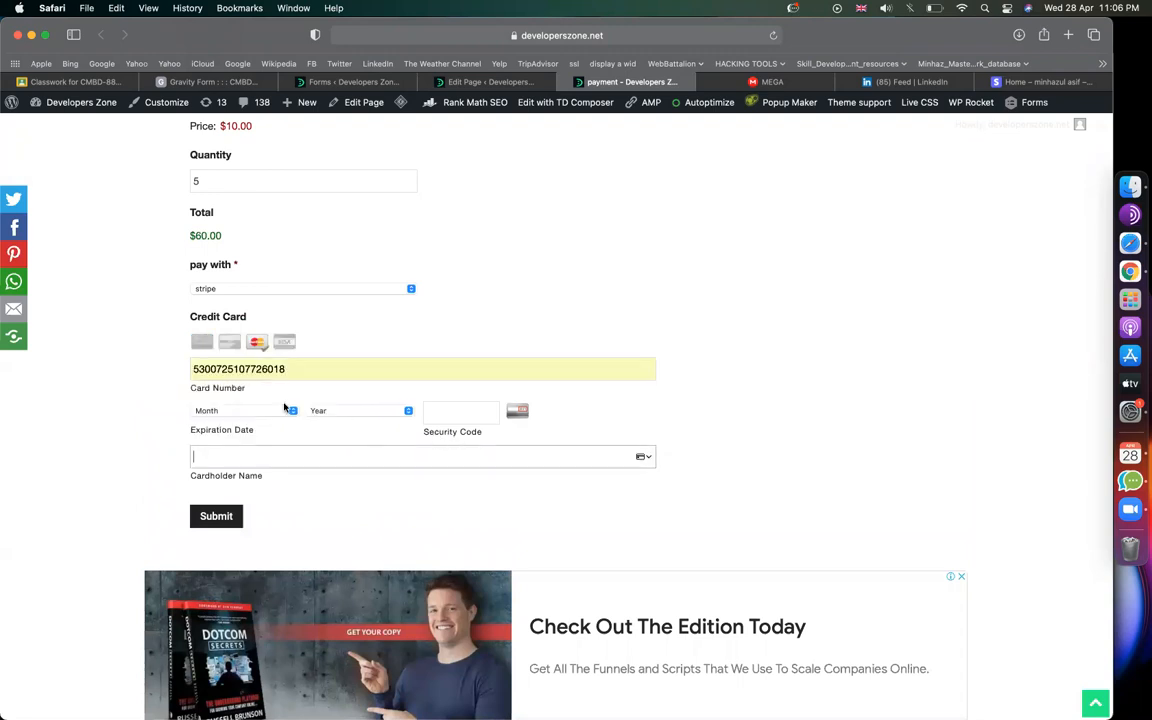
pyautogui.click(232, 411)
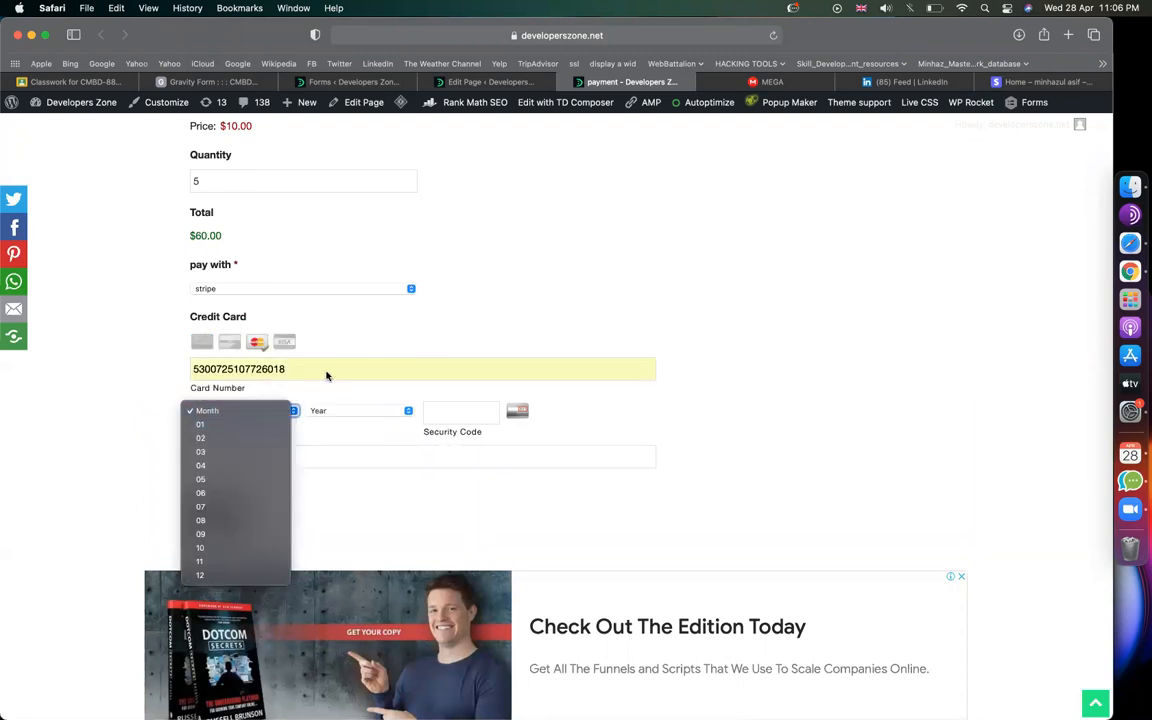
pyautogui.click(1034, 83)
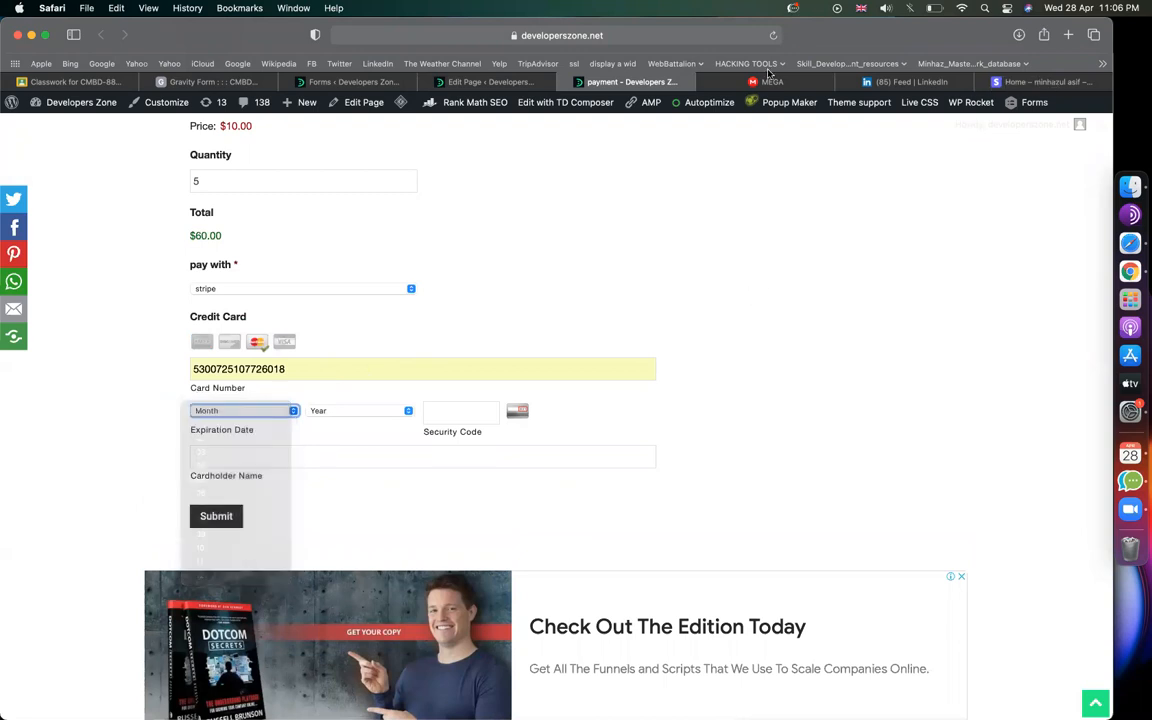
pyautogui.click(1025, 82)
# - Search Google Images for 'credit card', fixing the typo, and preview a Visa Gold card
pyautogui.click(635, 38)
pyautogui.write('credit cart')
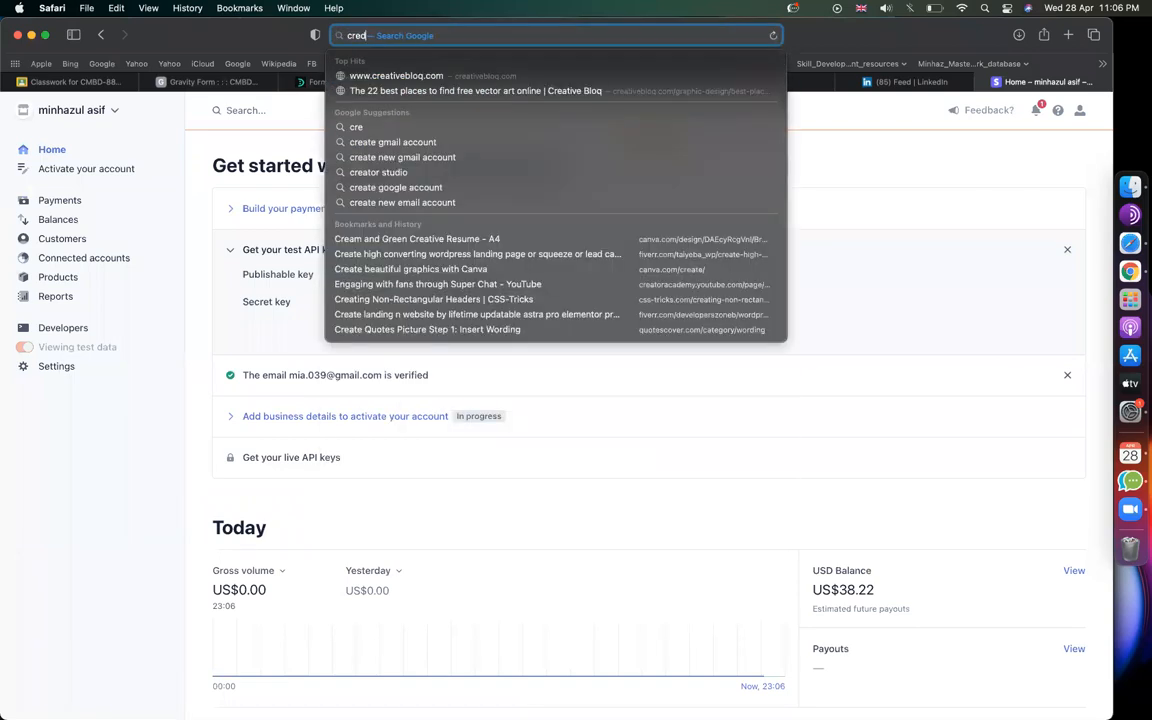
pyautogui.press('Return')
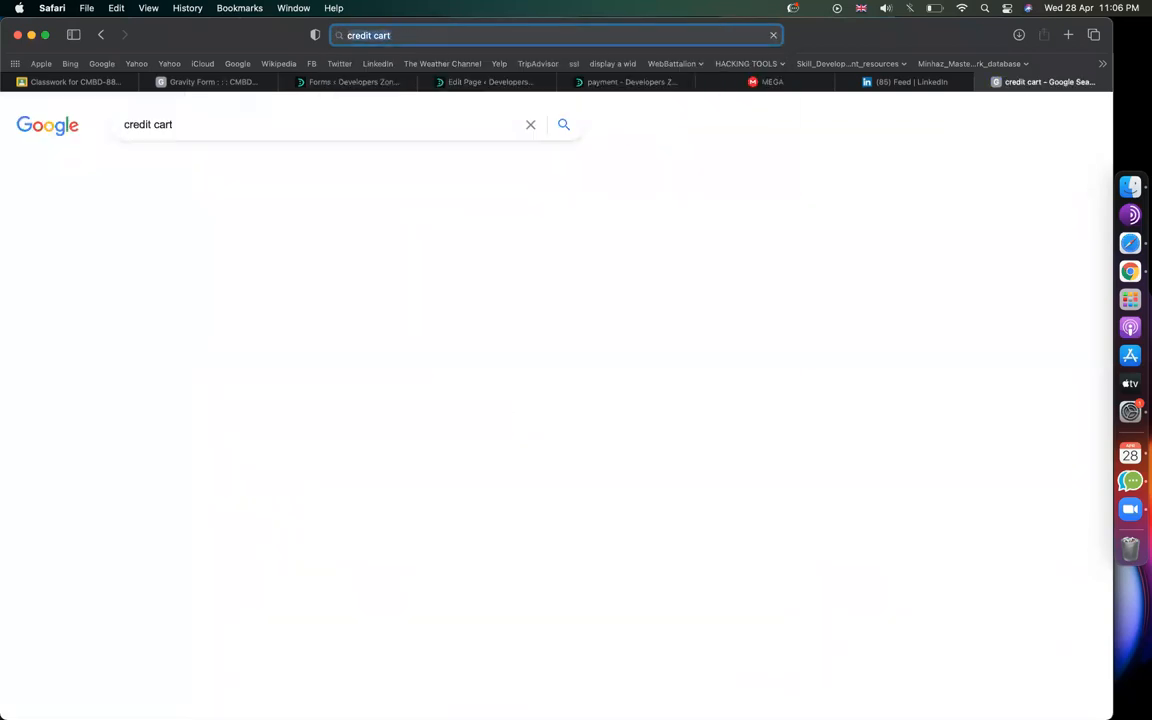
pyautogui.click(237, 126)
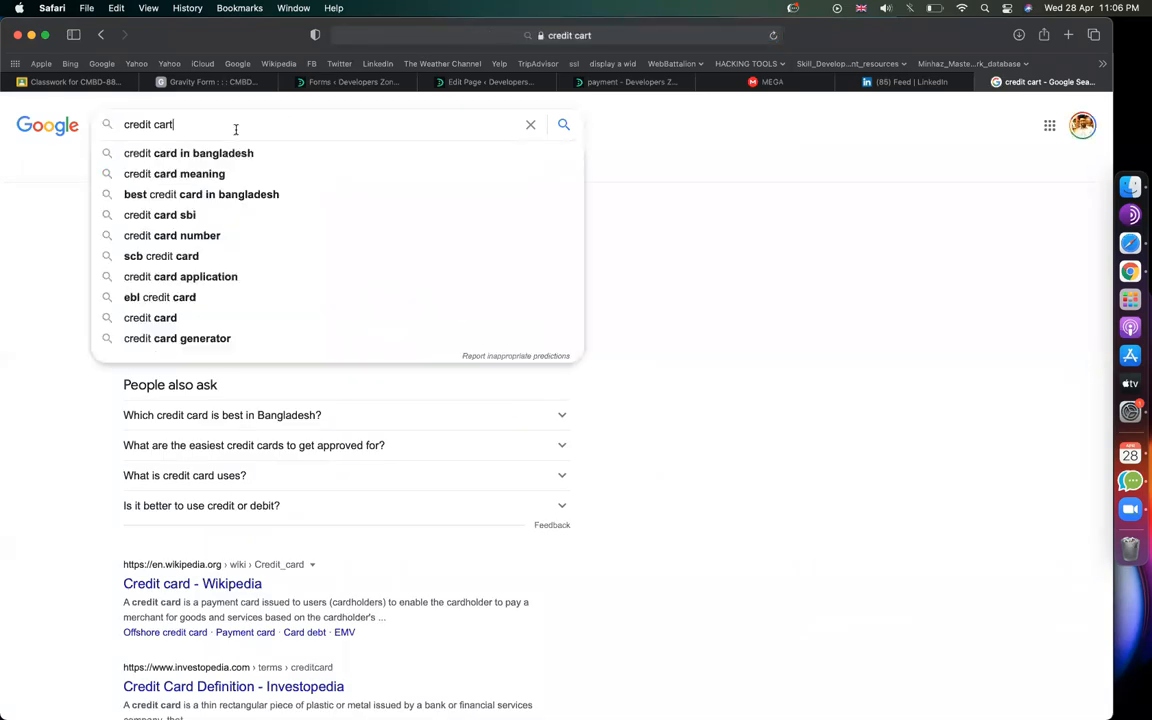
pyautogui.press('BackSpace')
pyautogui.write('d')
pyautogui.press('Return')
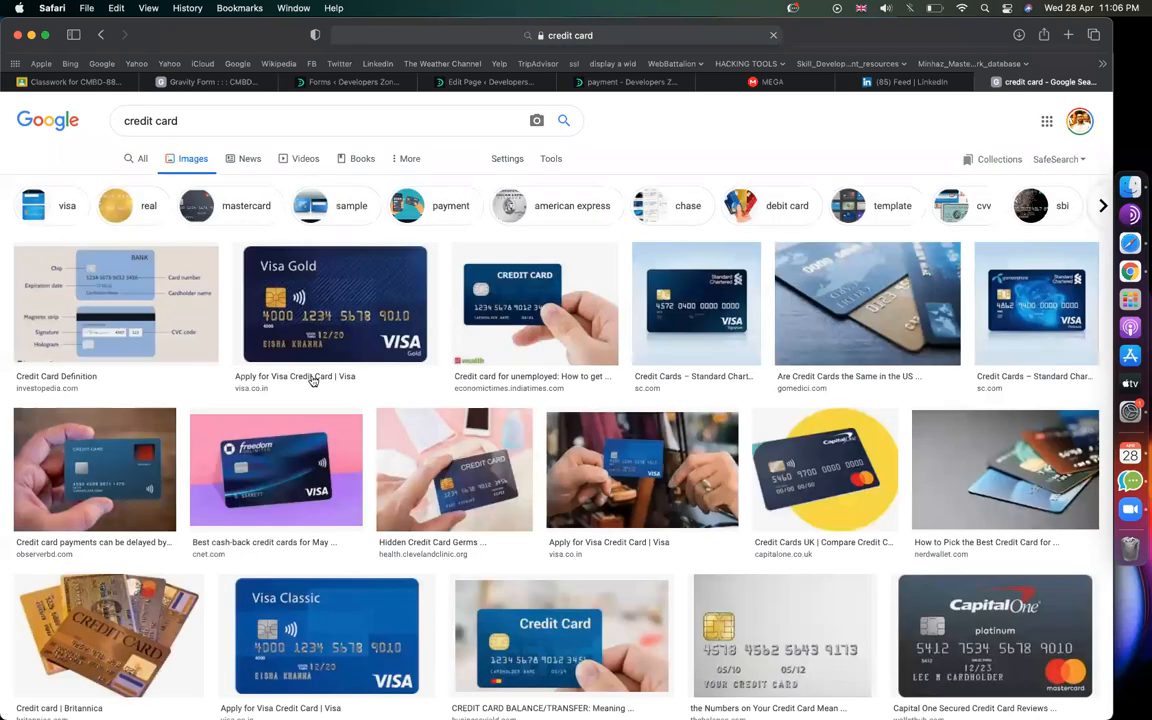
pyautogui.click(300, 310)
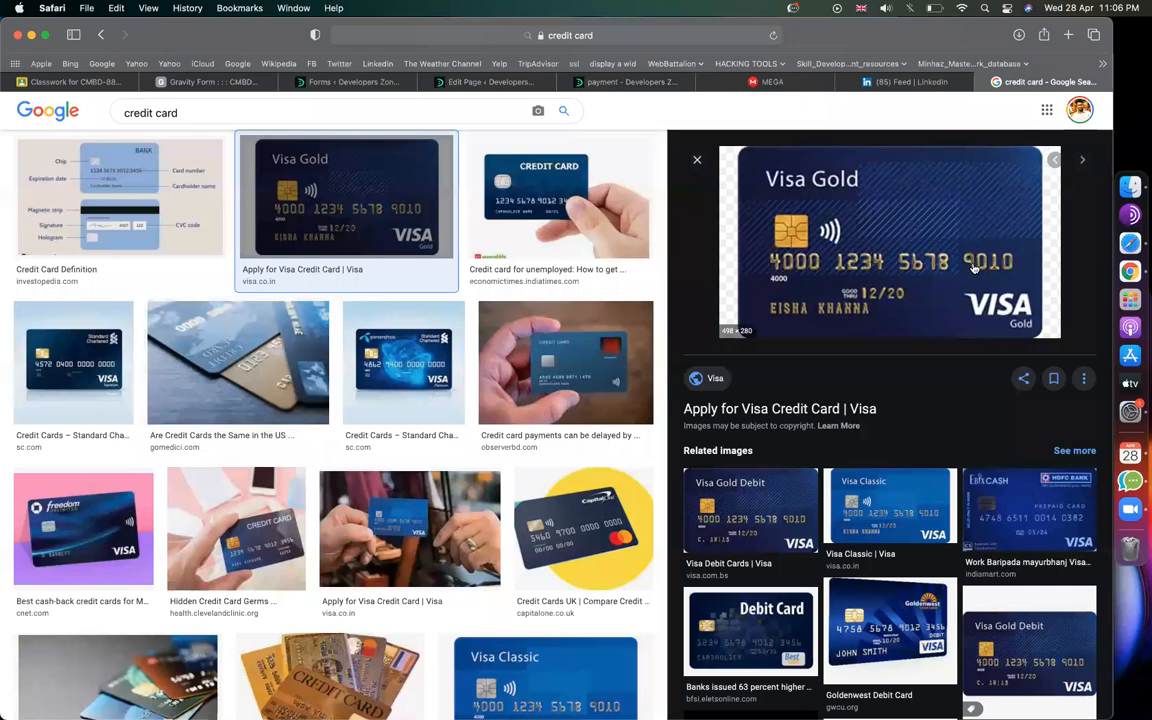
pyautogui.scroll(5, 829, 309)
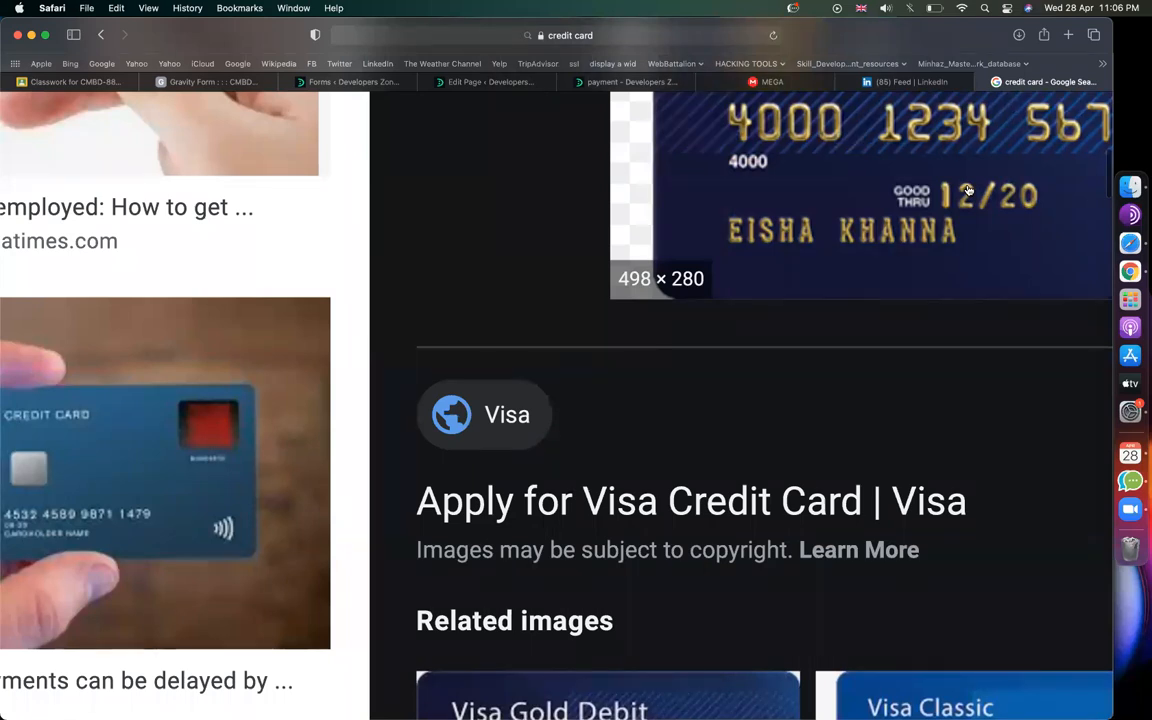
pyautogui.scroll(-5, 829, 196)
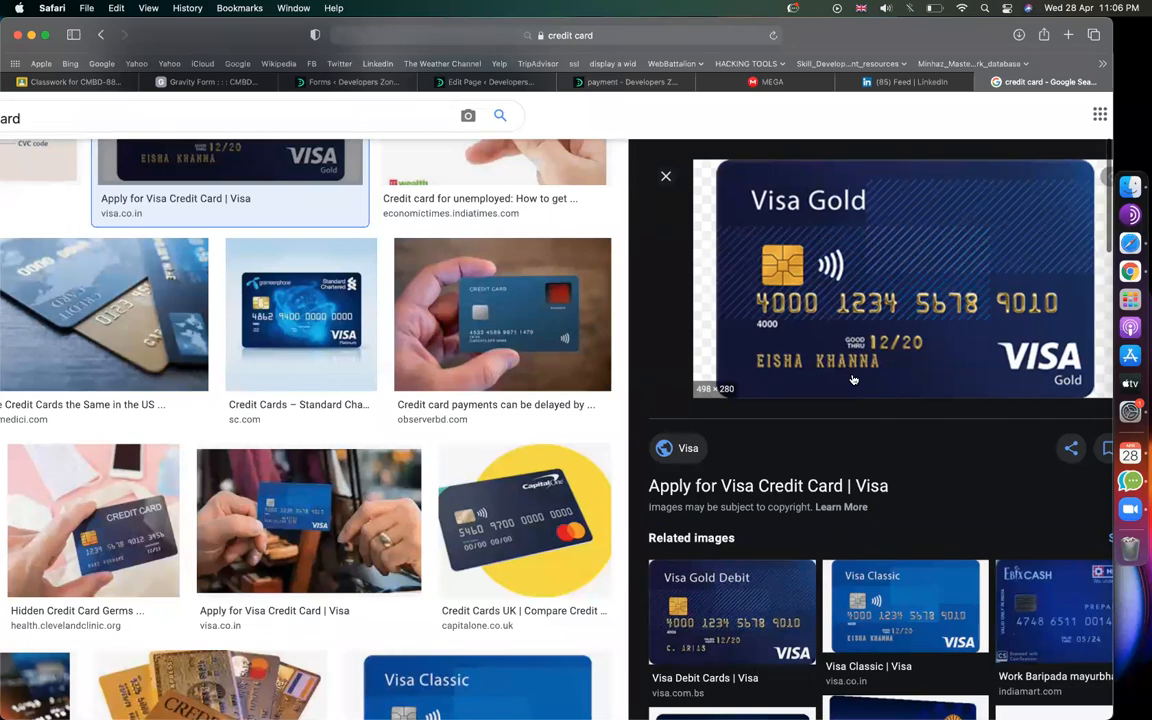
pyautogui.scroll(-5, 421, 433)
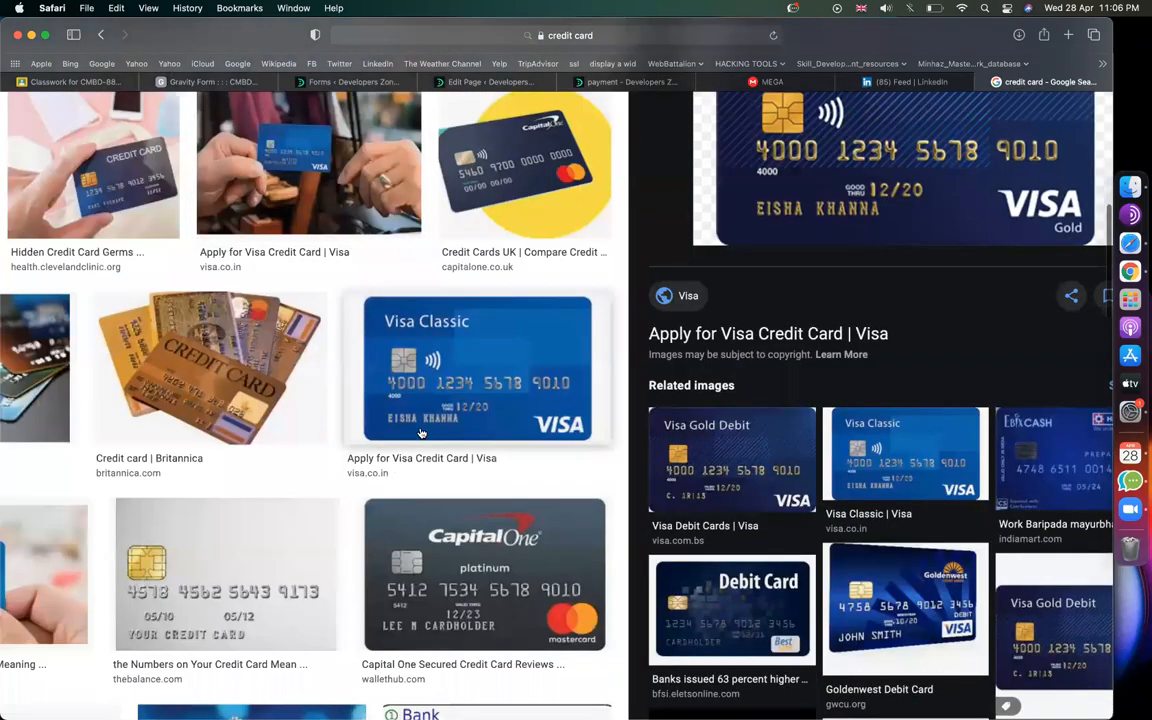
pyautogui.scroll(-5, 421, 433)
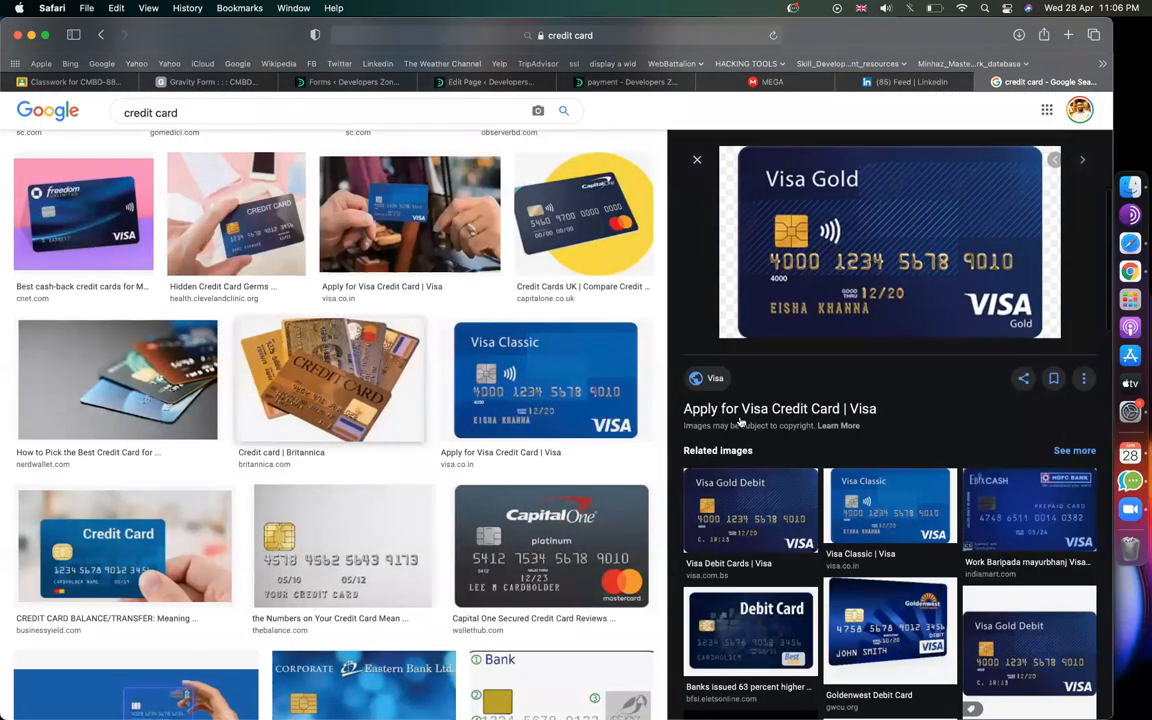
# - Refine the search to 'credit card cvv' and preview an example showing the CVV location
pyautogui.click(265, 108)
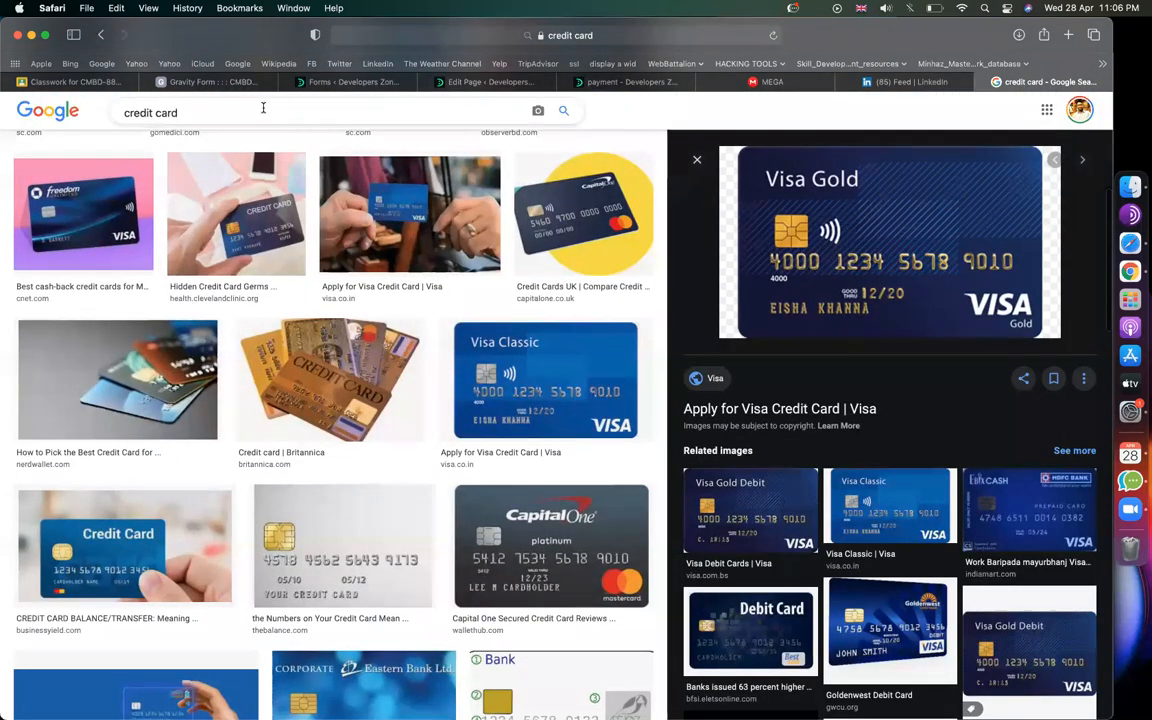
pyautogui.write('cvv')
pyautogui.press('Return')
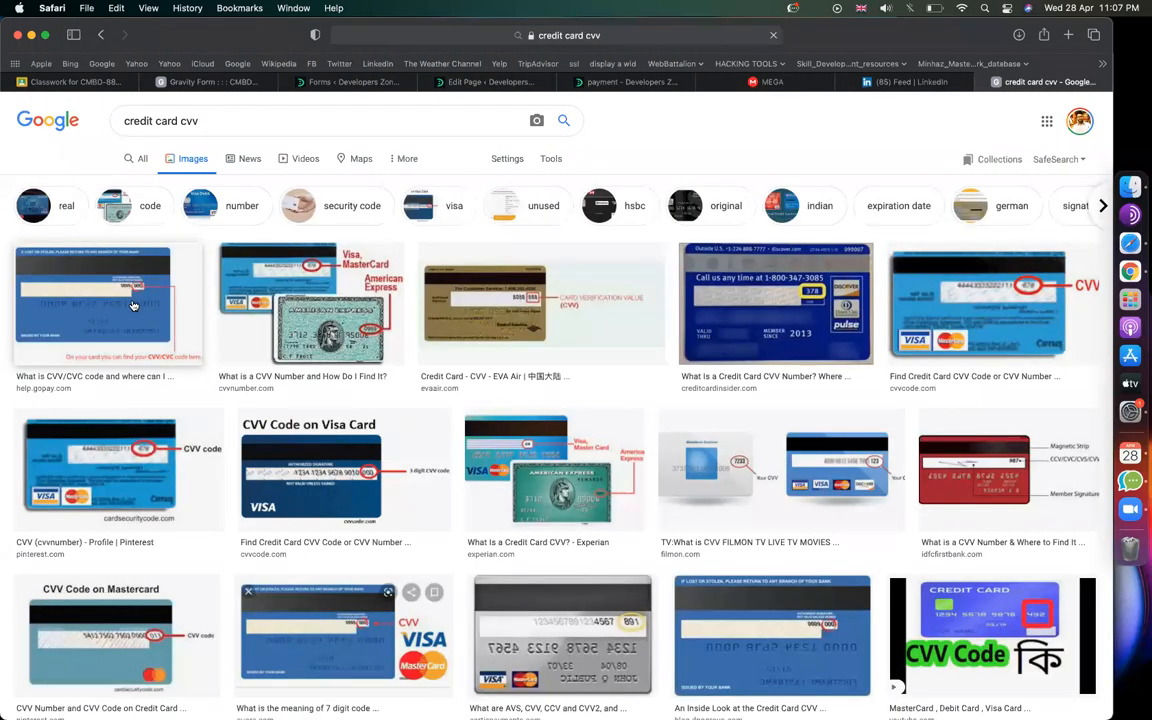
pyautogui.click(133, 305)
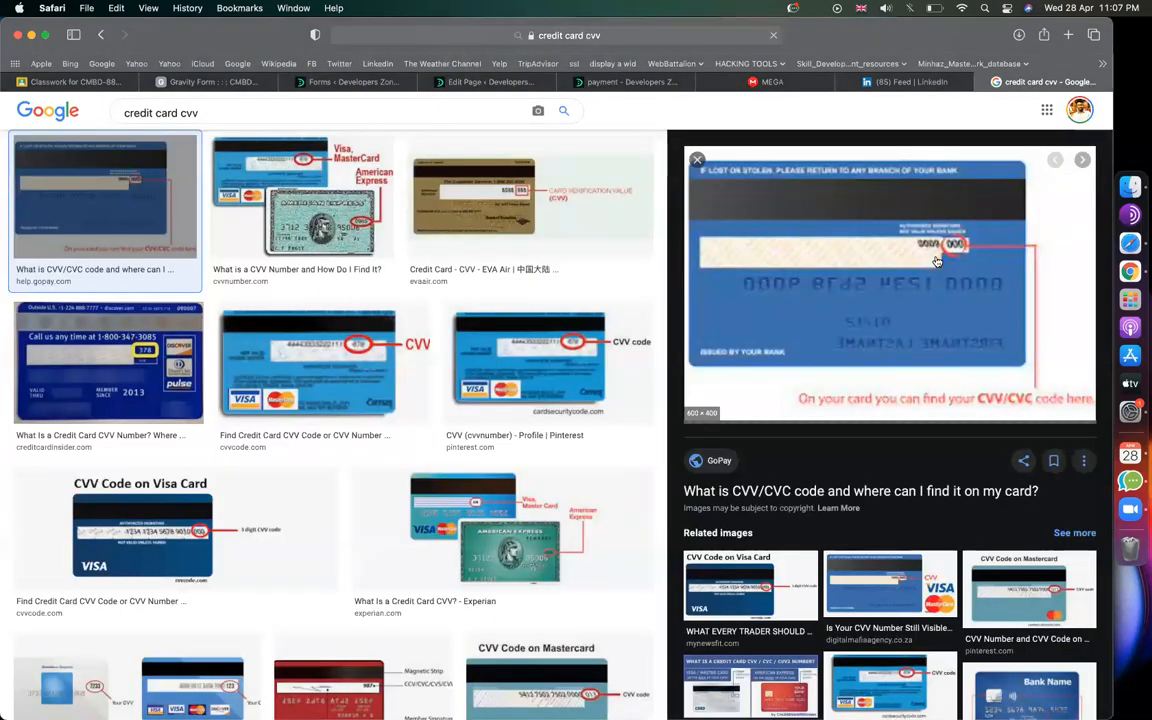
pyautogui.scroll(5, 937, 262)
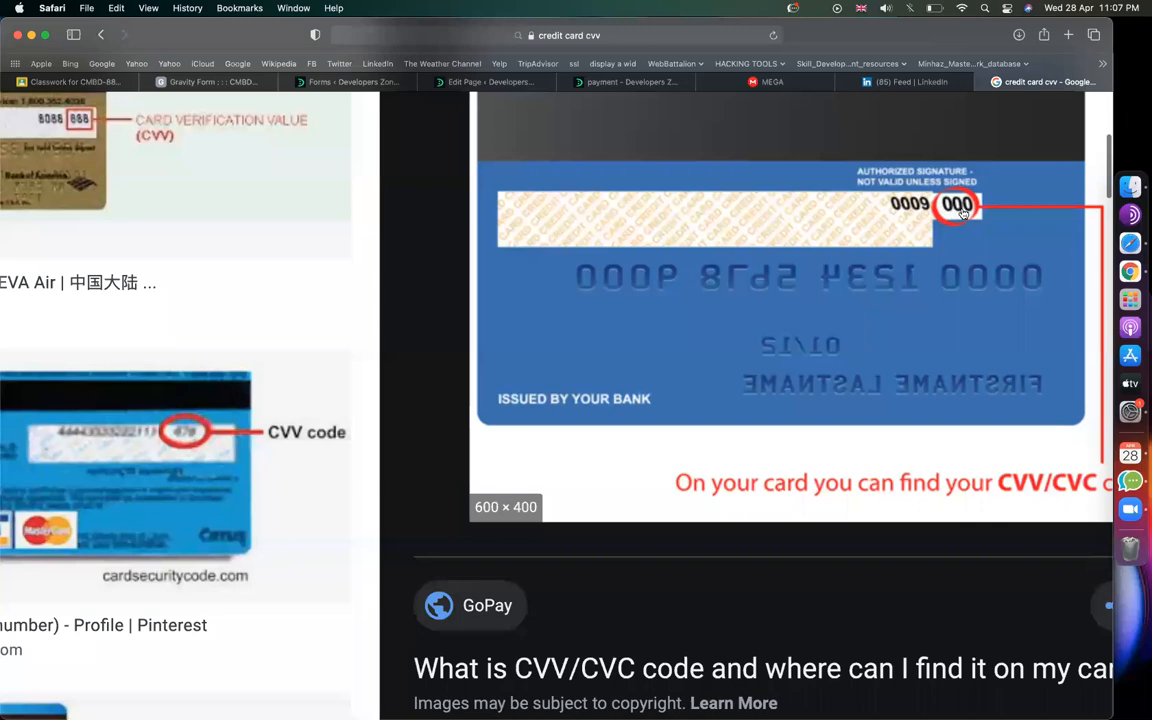
pyautogui.scroll(-5, 953, 211)
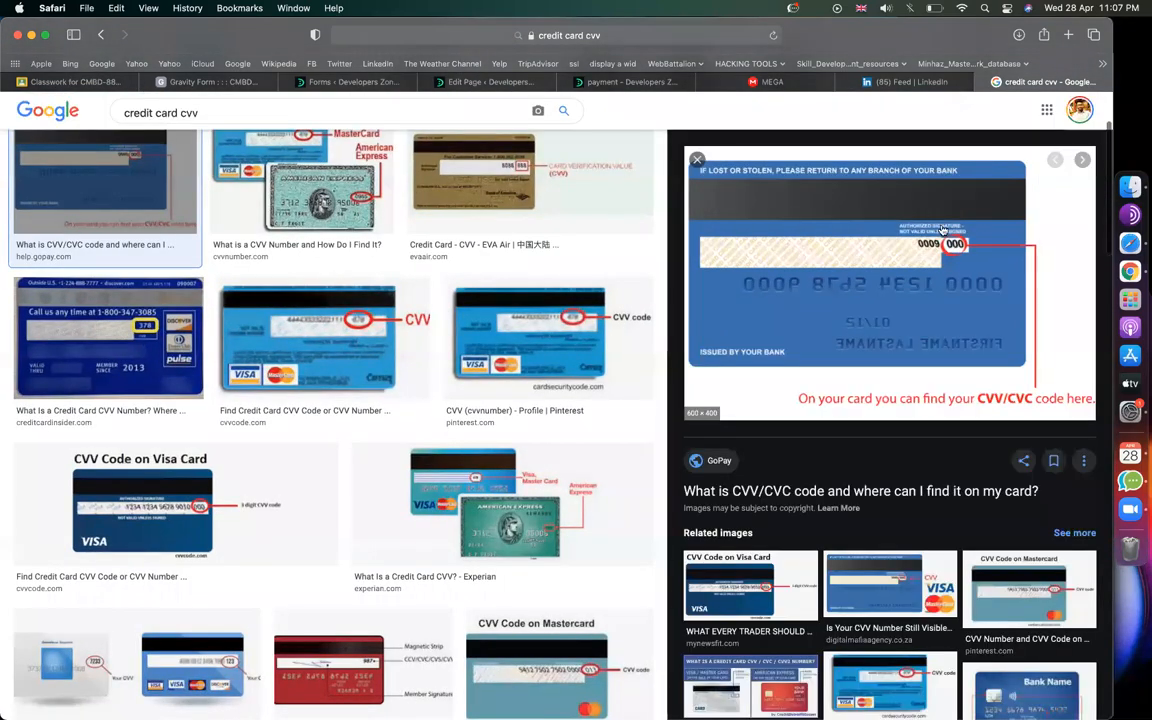
pyautogui.scroll(-5, 101, 533)
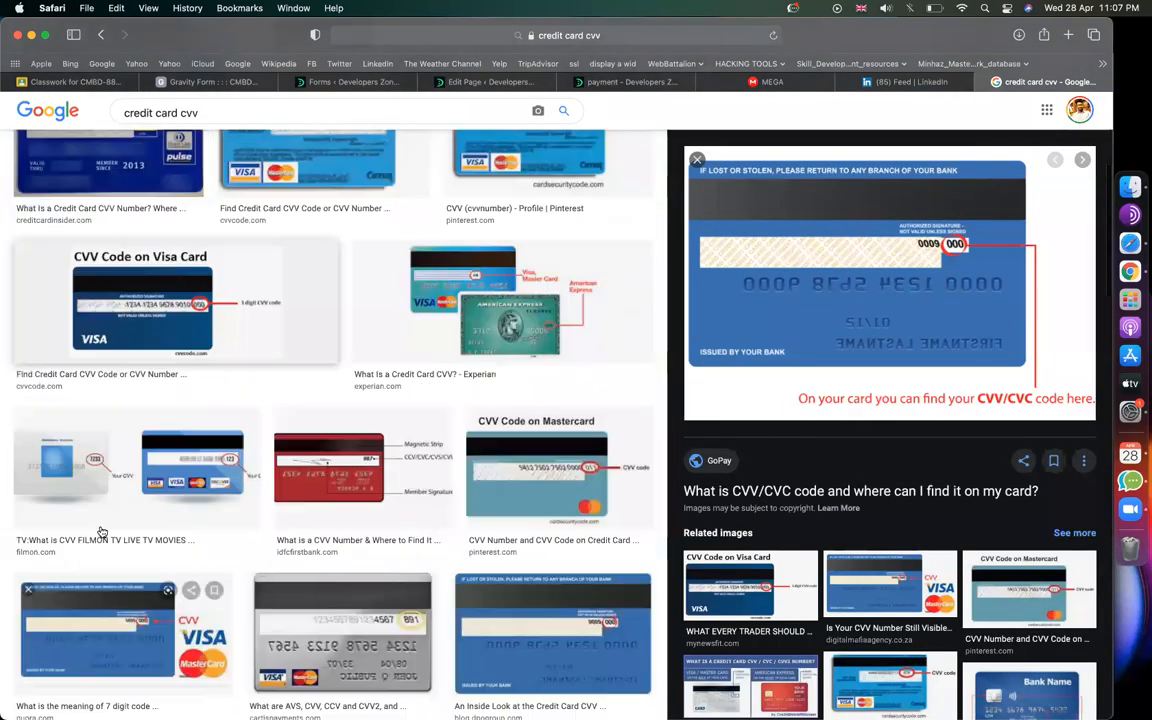
pyautogui.click(492, 82)
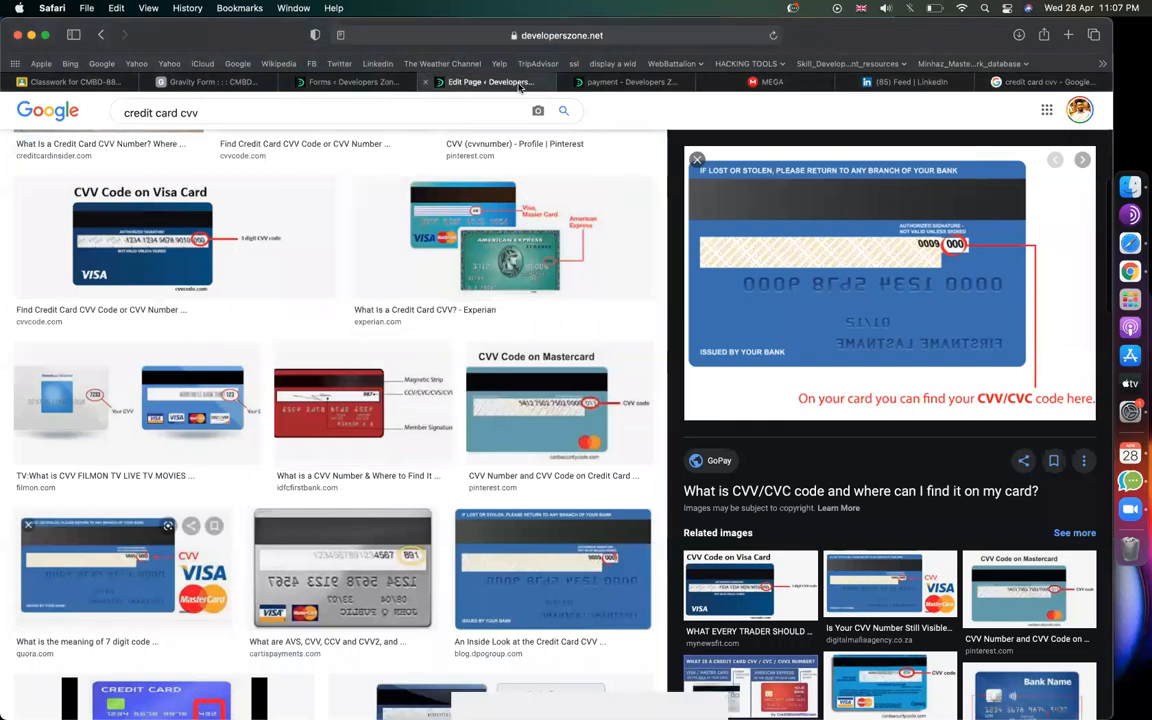
# - On the payment form page, set the card expiry month to 03
pyautogui.click(630, 82)
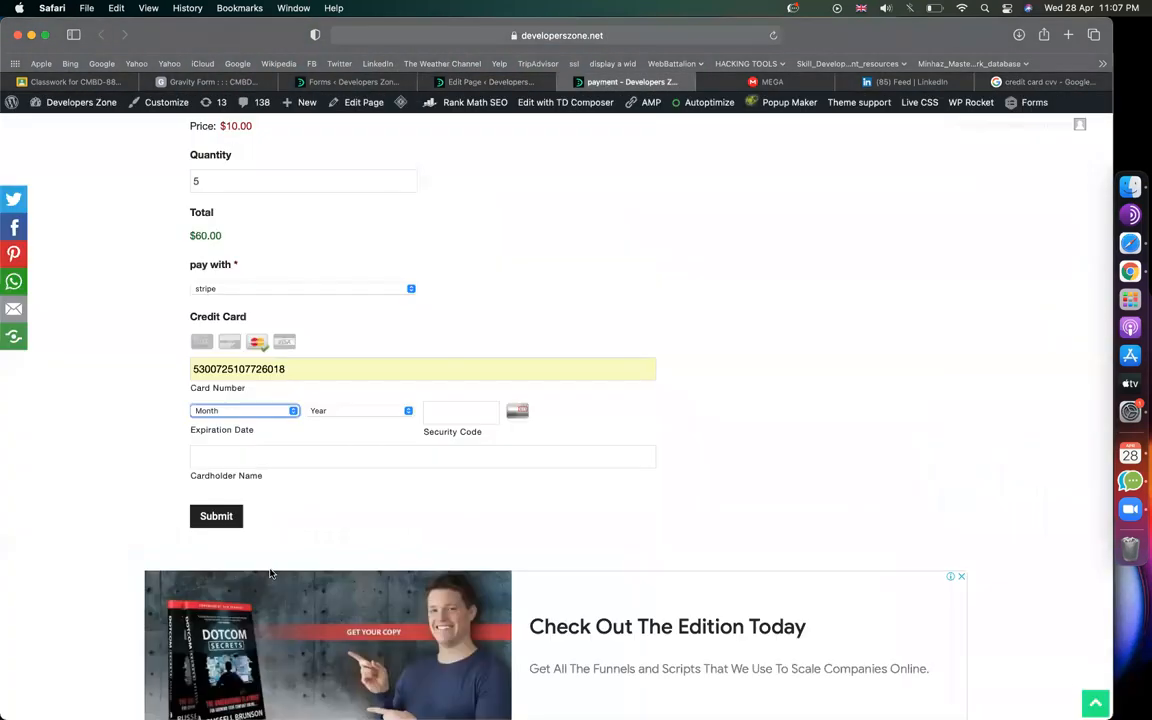
pyautogui.scroll(-2, 228, 290)
pyautogui.click(246, 310)
pyautogui.click(216, 304)
pyautogui.click(209, 308)
pyautogui.click(231, 342)
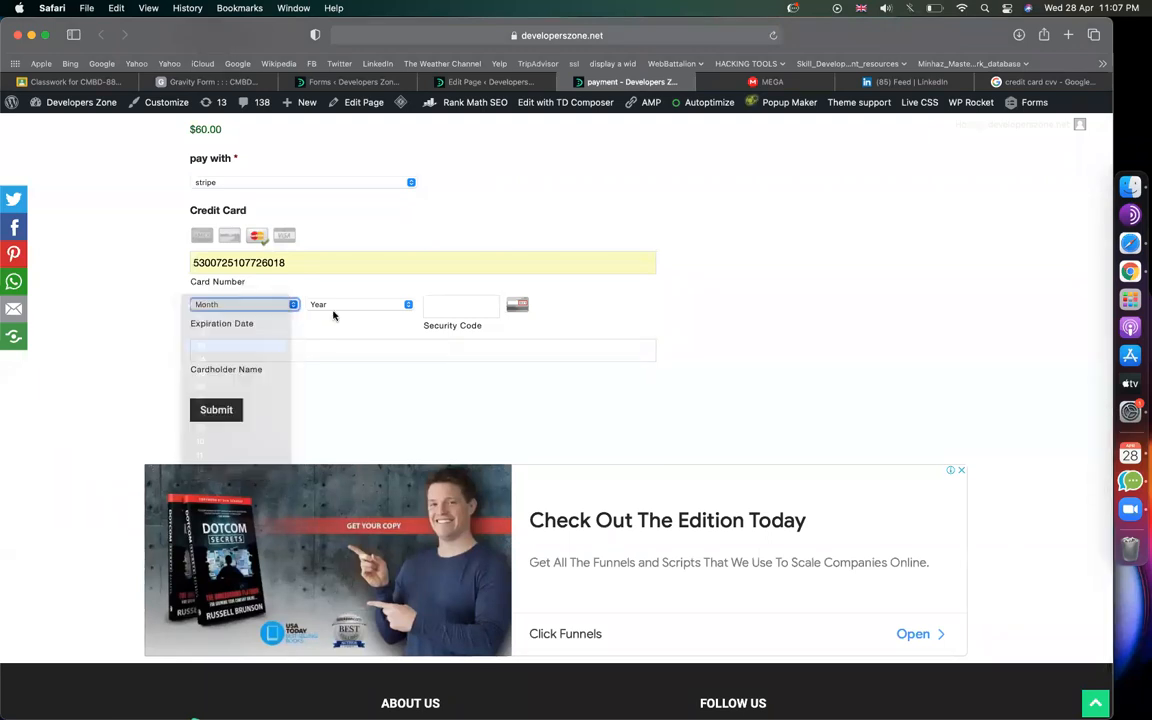
# - Set the expiry year to 2022 and enter the card security code
pyautogui.click(328, 308)
pyautogui.click(358, 374)
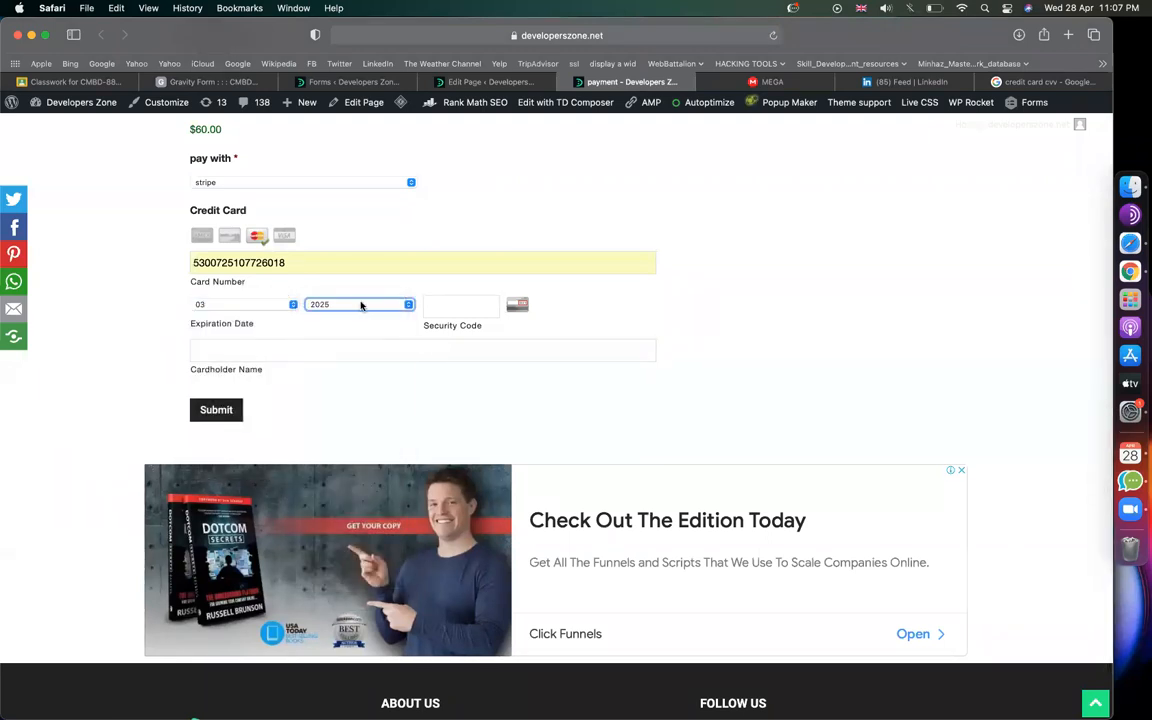
pyautogui.click(345, 304)
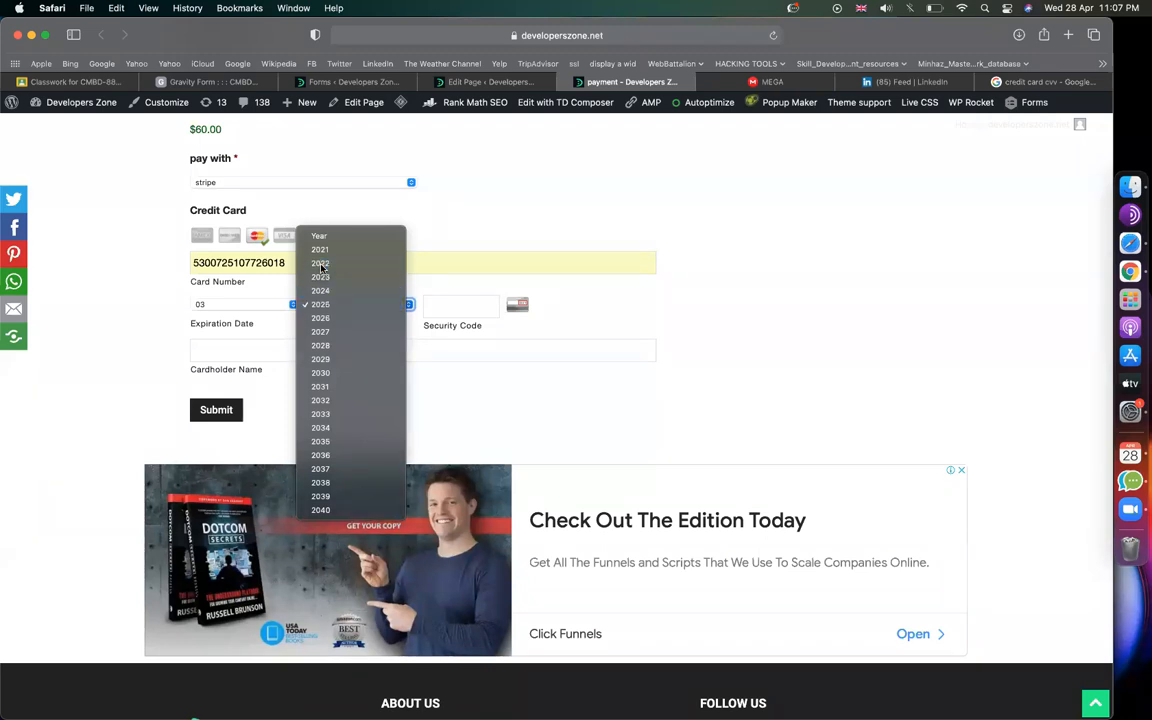
pyautogui.click(322, 263)
pyautogui.click(453, 304)
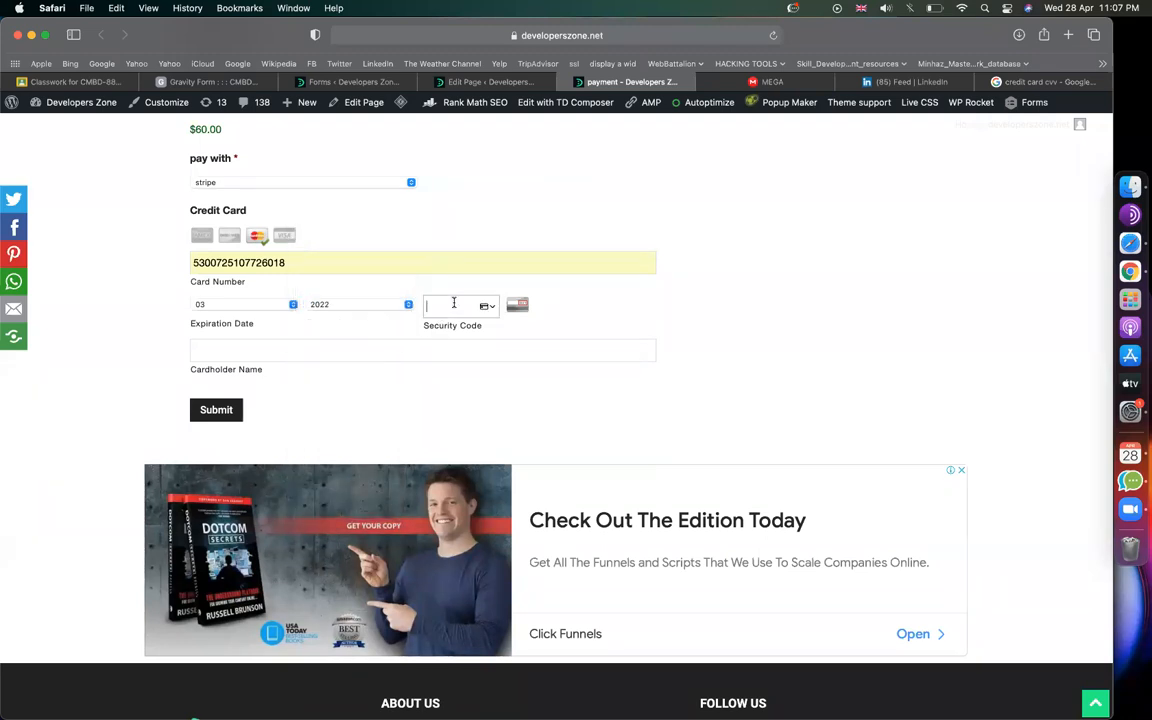
pyautogui.click(300, 351)
# - Close the CVV image preview and go back to the 'credit card' image results showing the Visa Gold card
pyautogui.click(1010, 81)
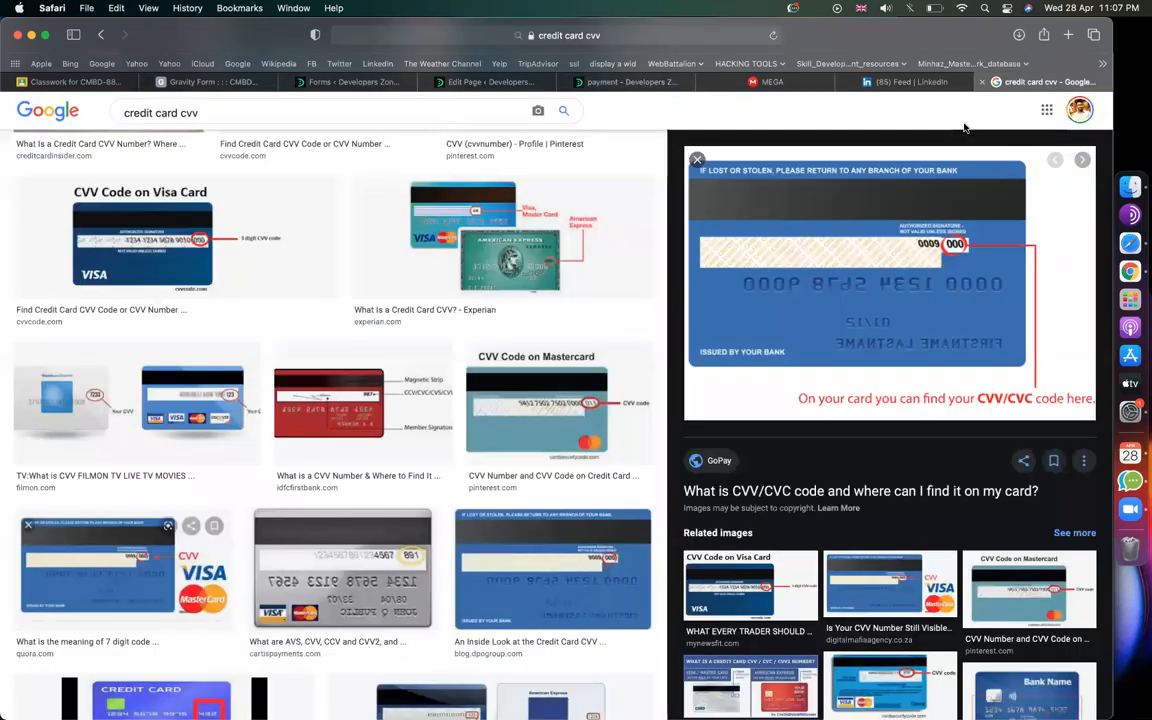
pyautogui.click(99, 35)
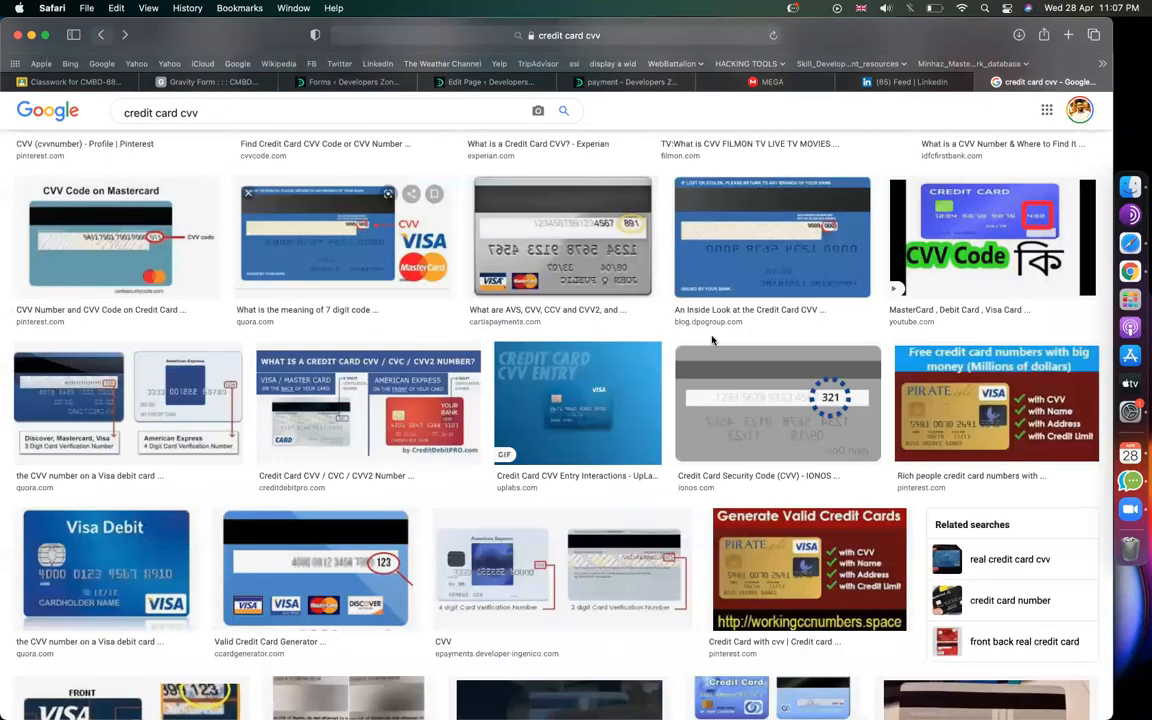
pyautogui.click(99, 35)
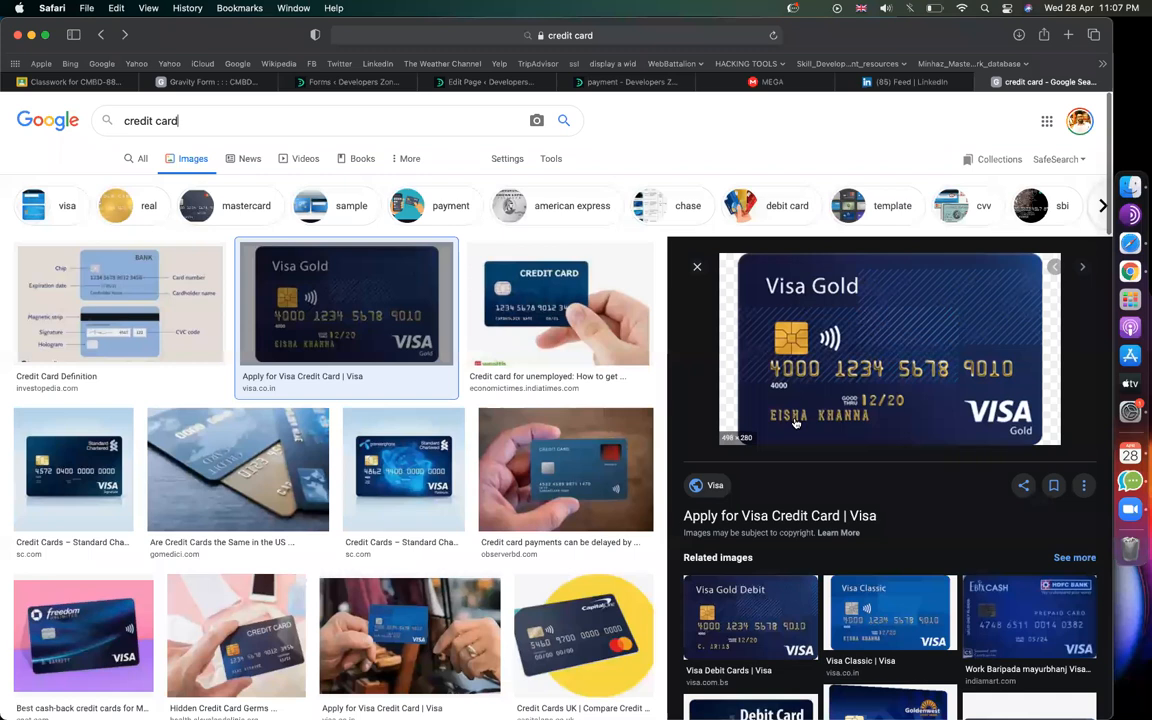
pyautogui.click(527, 85)
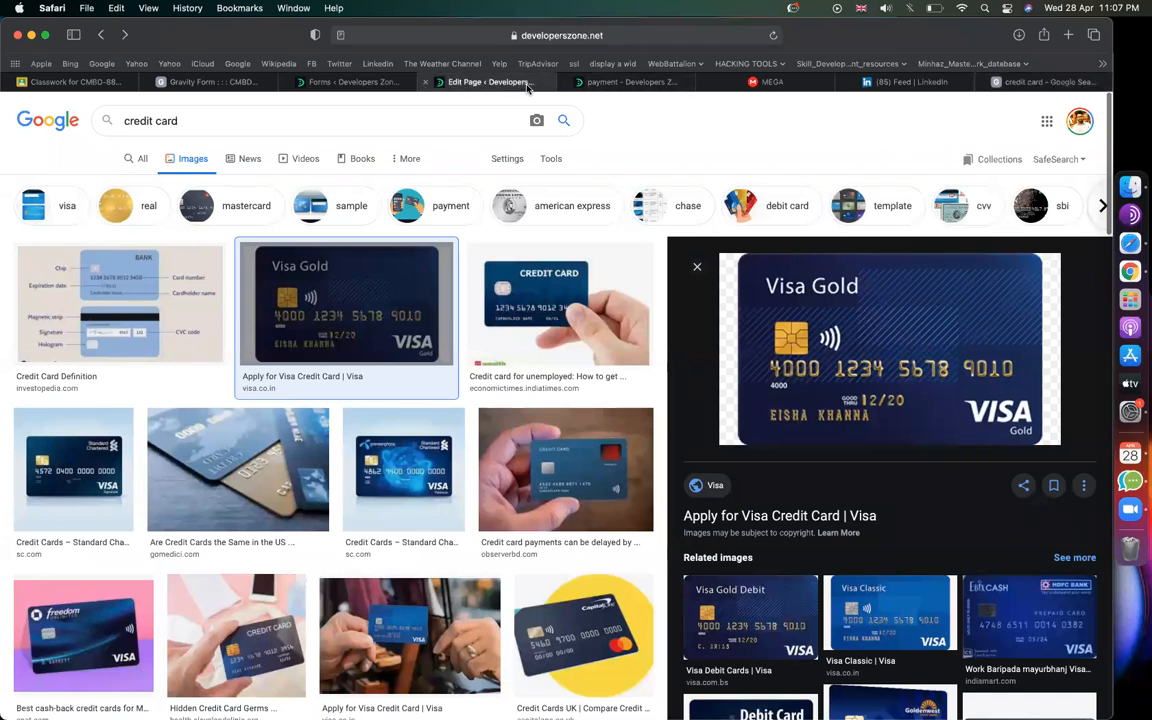
# - Return to the payment form and scroll up to review it with the cardholder name filled in
pyautogui.click(625, 82)
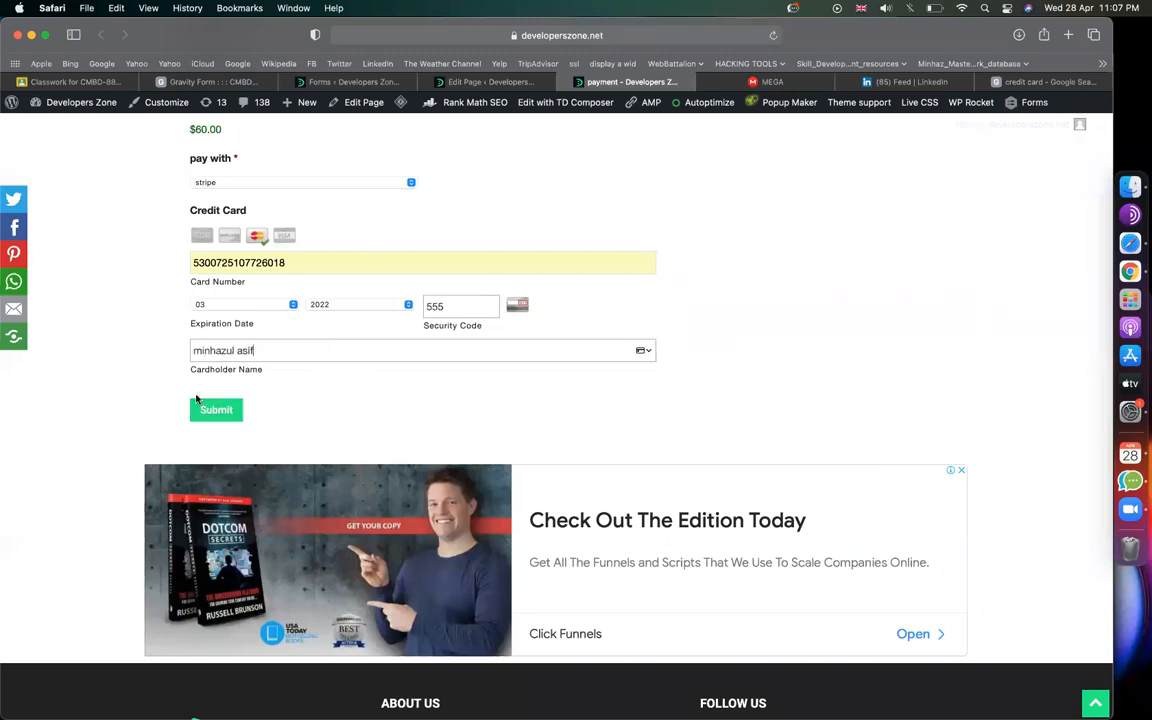
pyautogui.scroll(1, 300, 395)
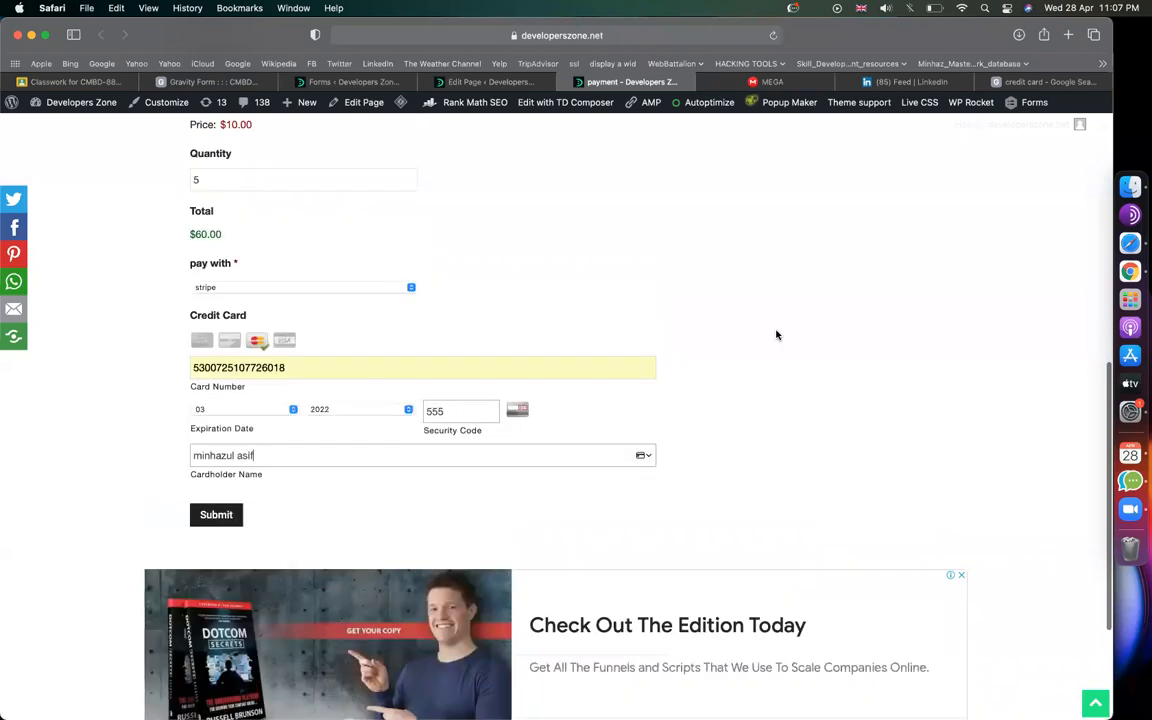
pyautogui.scroll(3, 777, 335)
pyautogui.scroll(3, 696, 312)
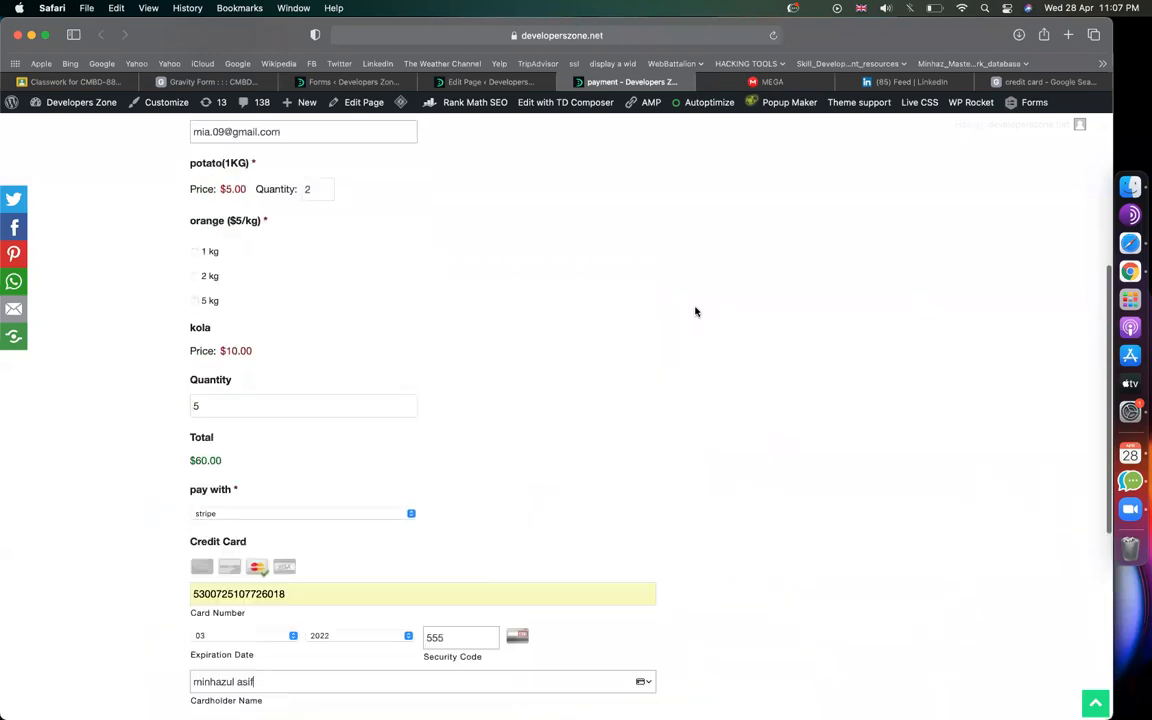